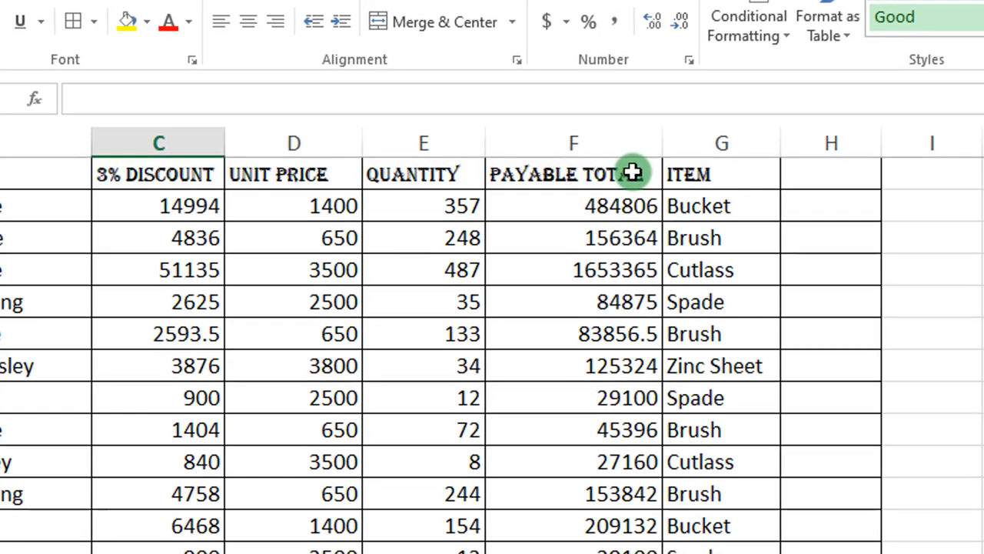
Step: Move the Item column so that it sits between the Name and 3% Discount columns
left_click(709, 139)
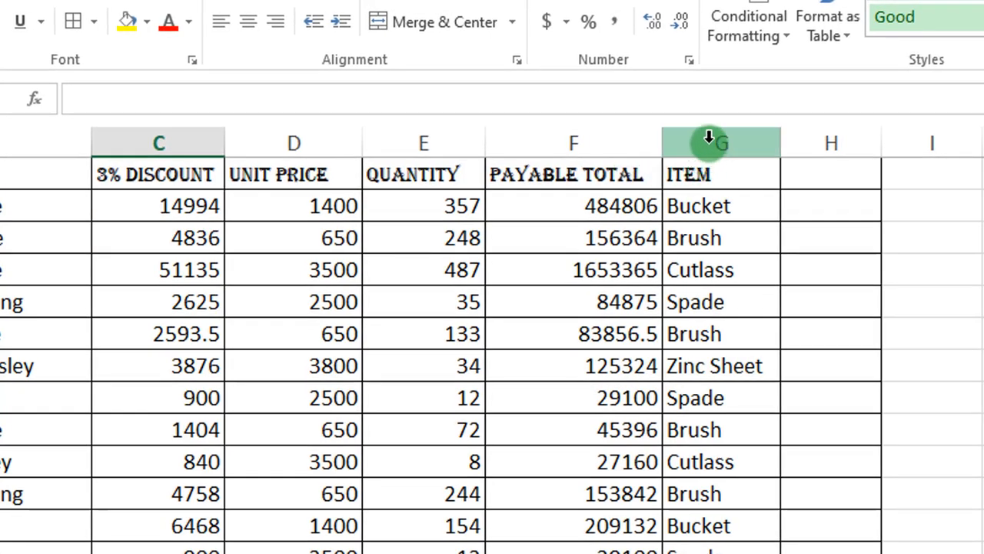
left_click(709, 139)
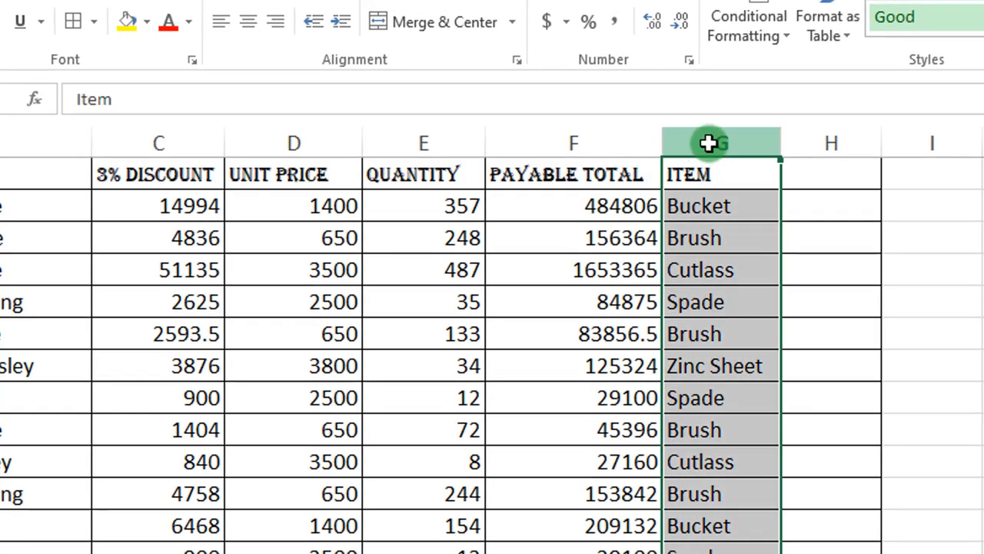
right_click(709, 142)
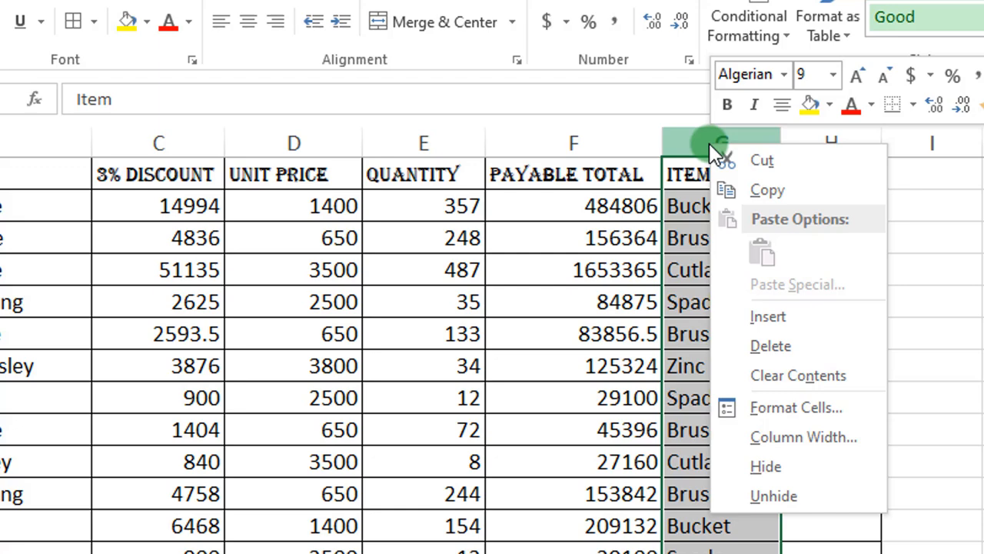
left_click(762, 158)
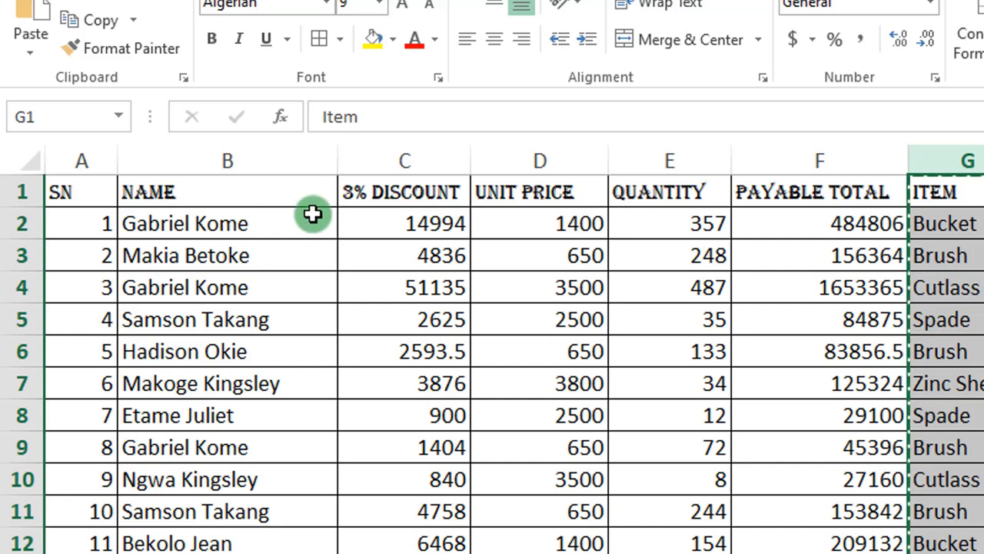
left_click(426, 163)
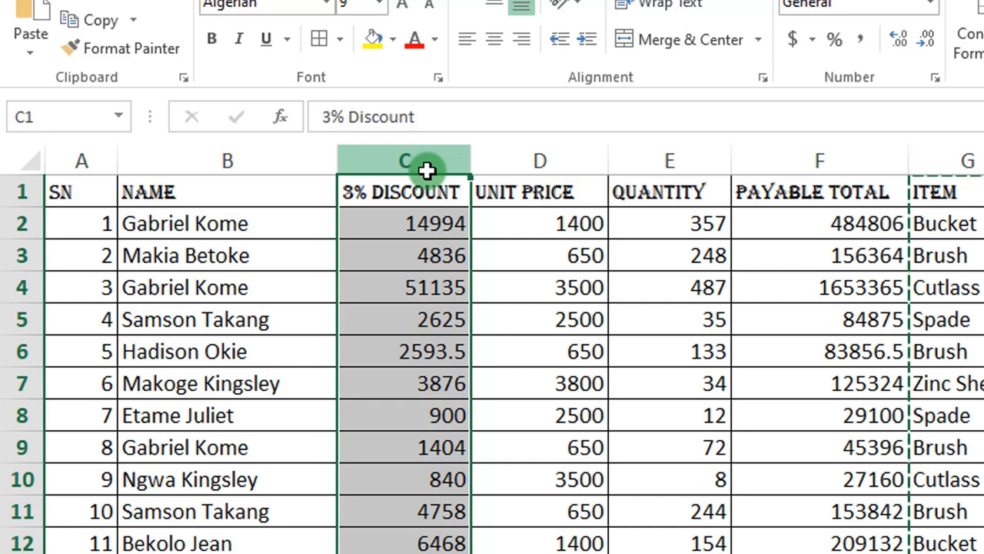
right_click(427, 169)
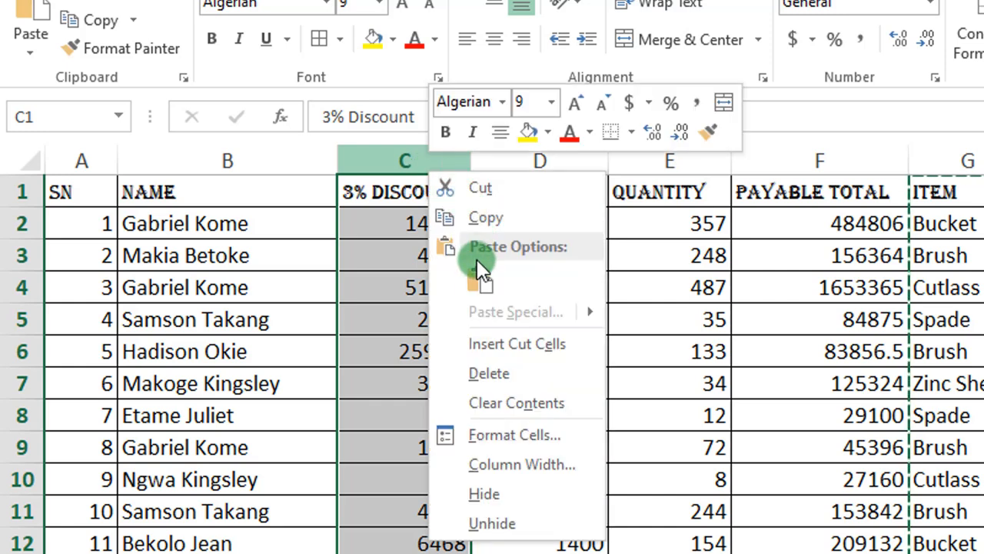
left_click(535, 344)
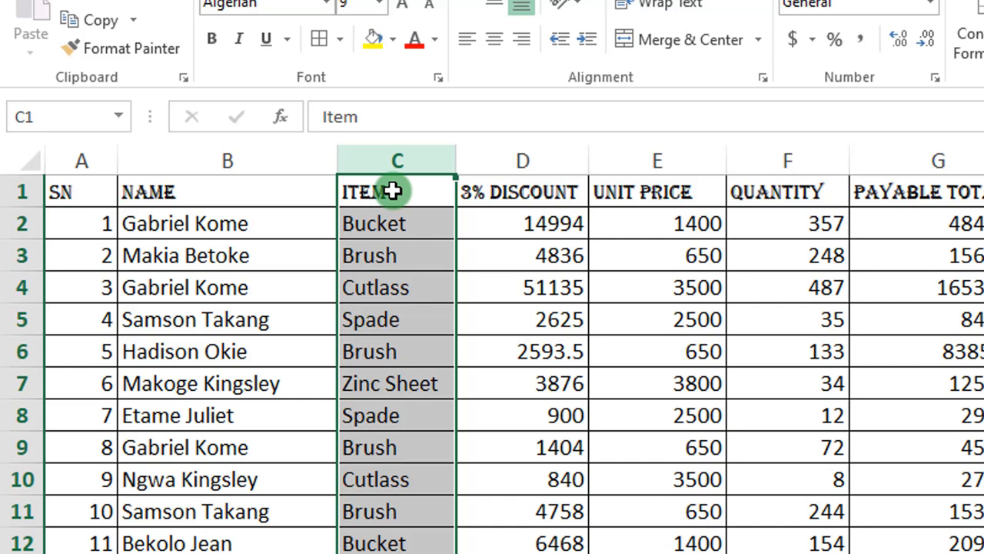
Step: Move the Unit Price column in front of the 3% Discount column, directly after Item
left_click(512, 165)
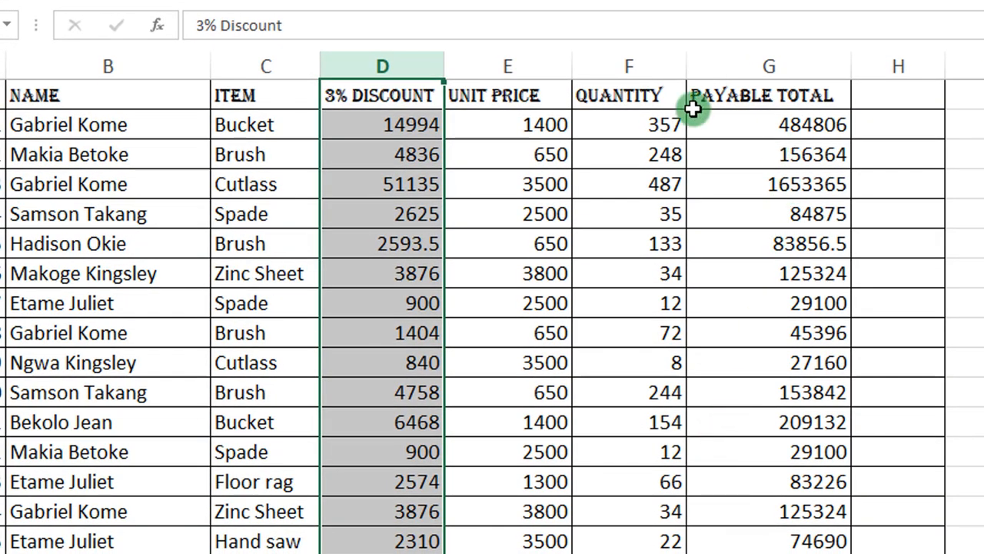
left_click(507, 64)
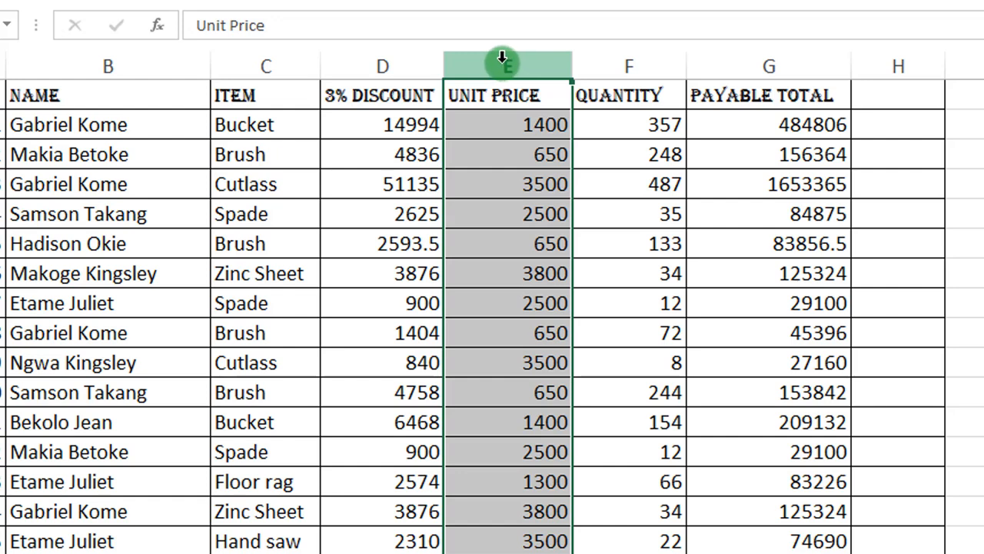
left_click(498, 98)
left_click_drag(498, 102, 518, 242)
left_click(513, 64)
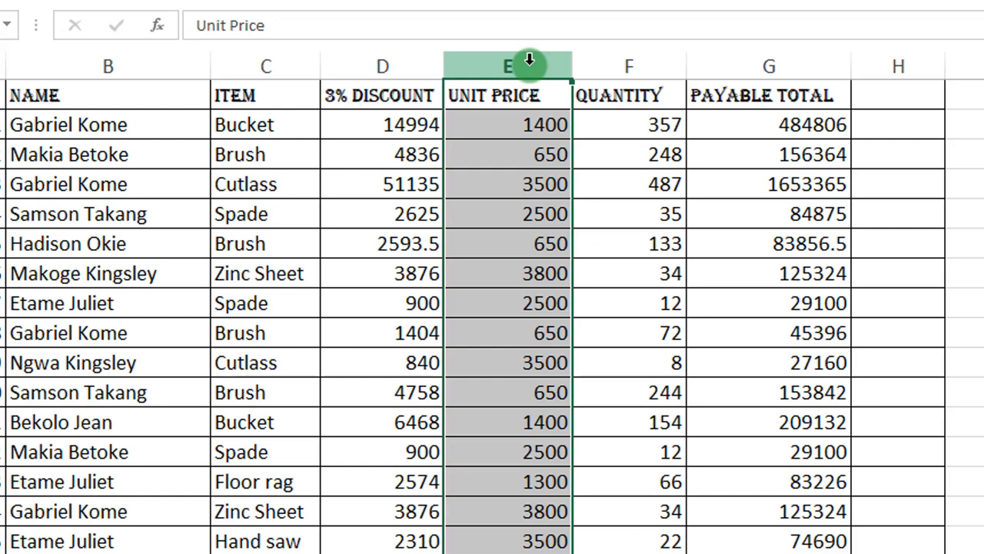
right_click(528, 60)
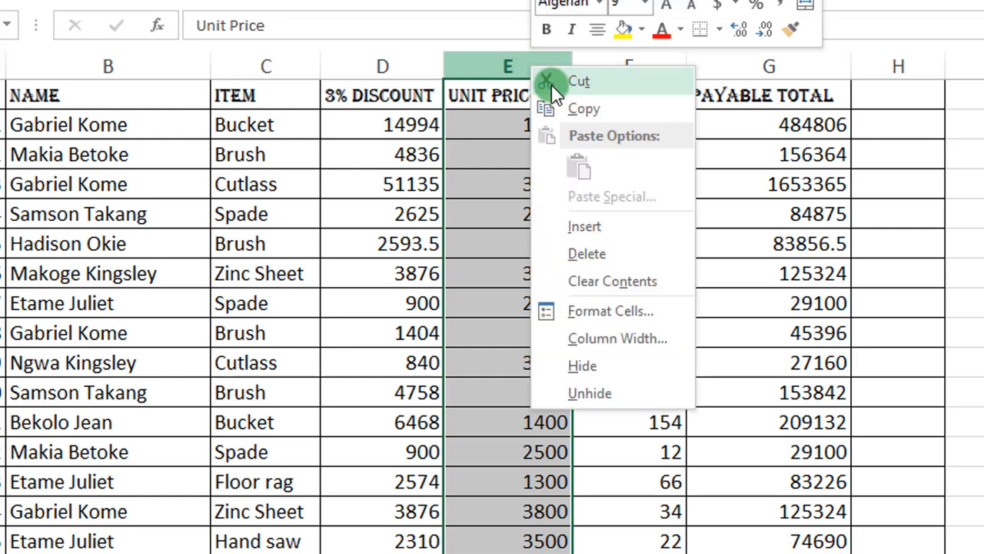
left_click(592, 83)
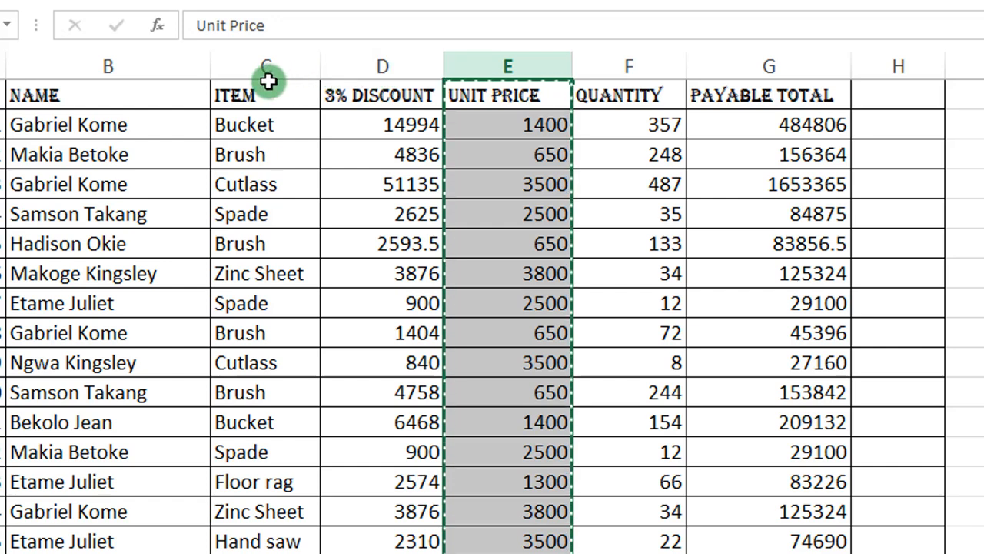
left_click(380, 70)
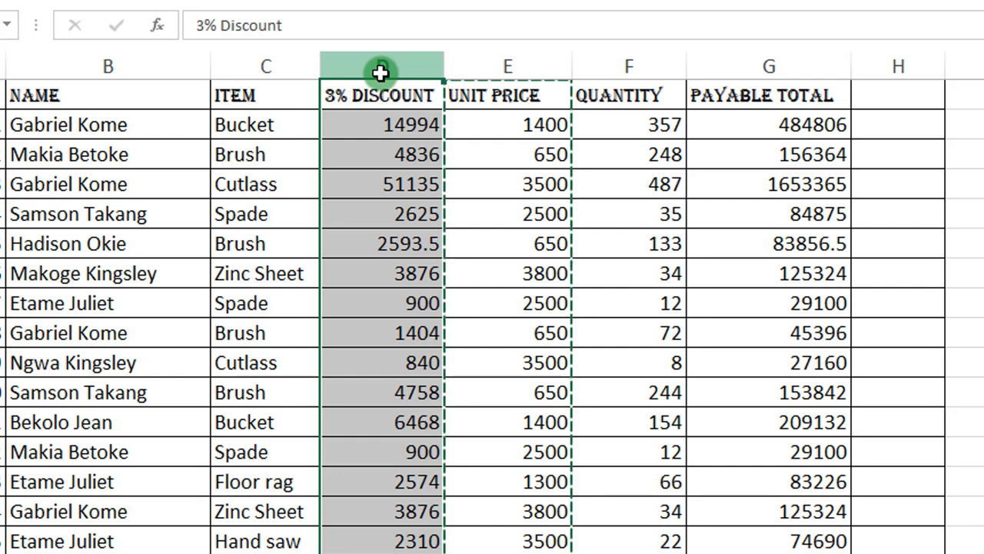
right_click(382, 67)
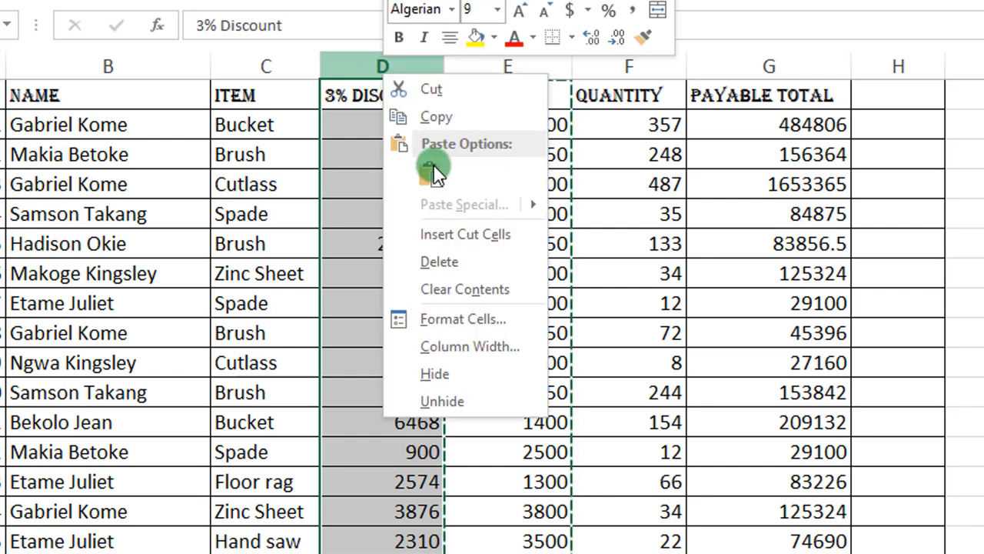
left_click(470, 235)
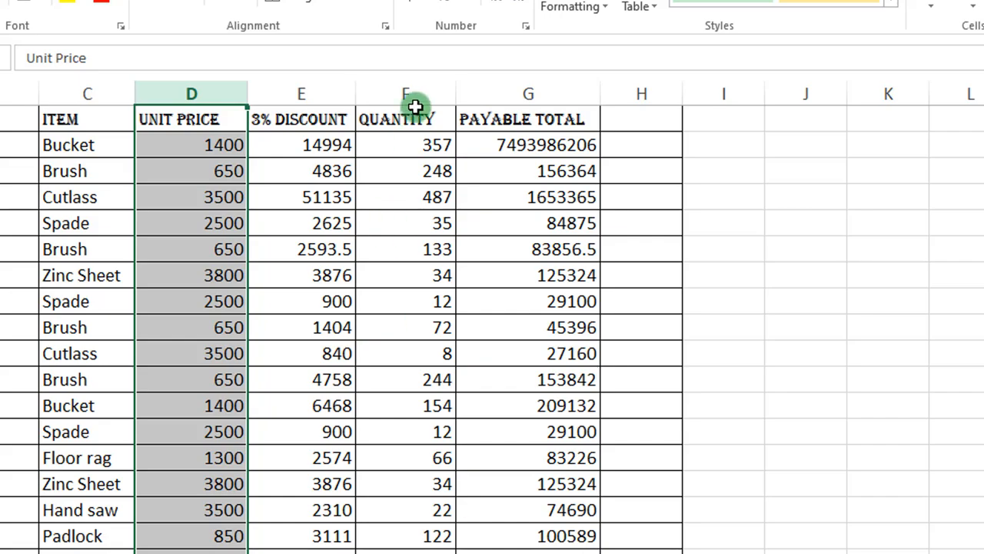
Step: Move the Quantity column in front of the 3% Discount column, directly after Unit Price
left_click(409, 101)
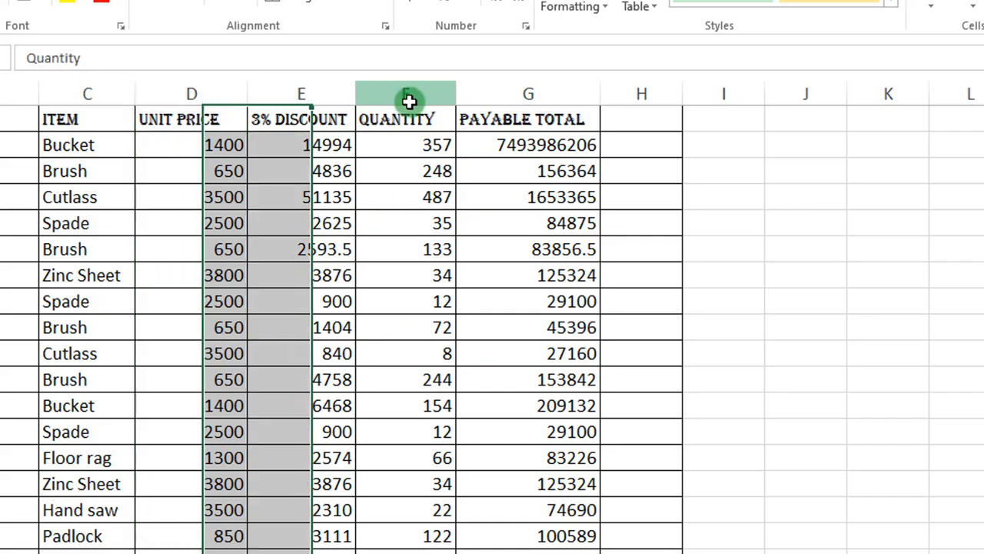
right_click(409, 99)
left_click(427, 117)
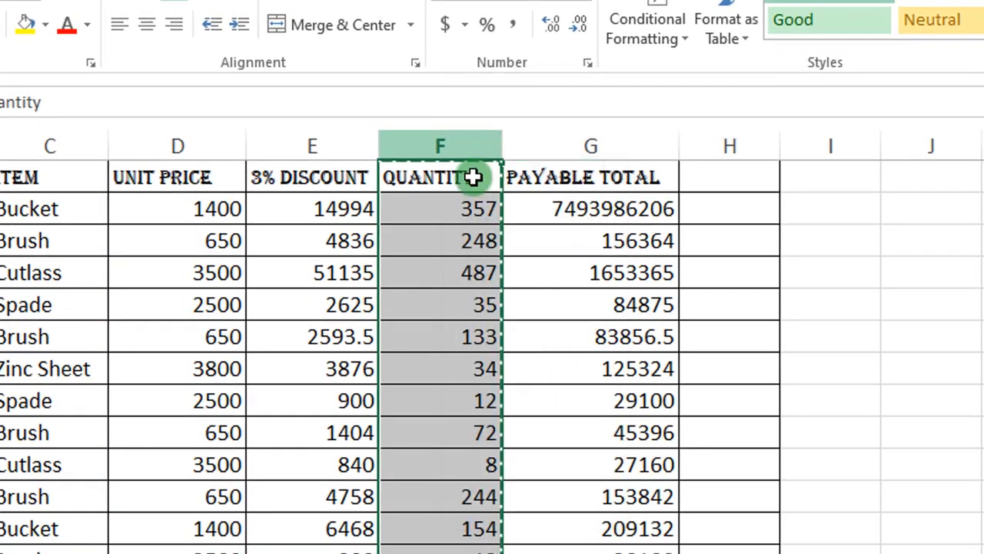
left_click(315, 147)
right_click(316, 150)
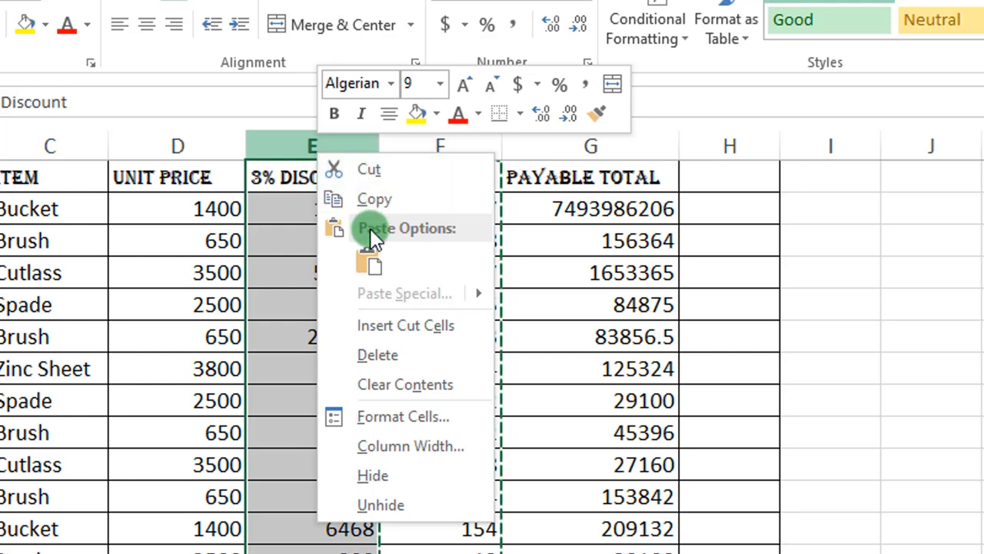
left_click(408, 325)
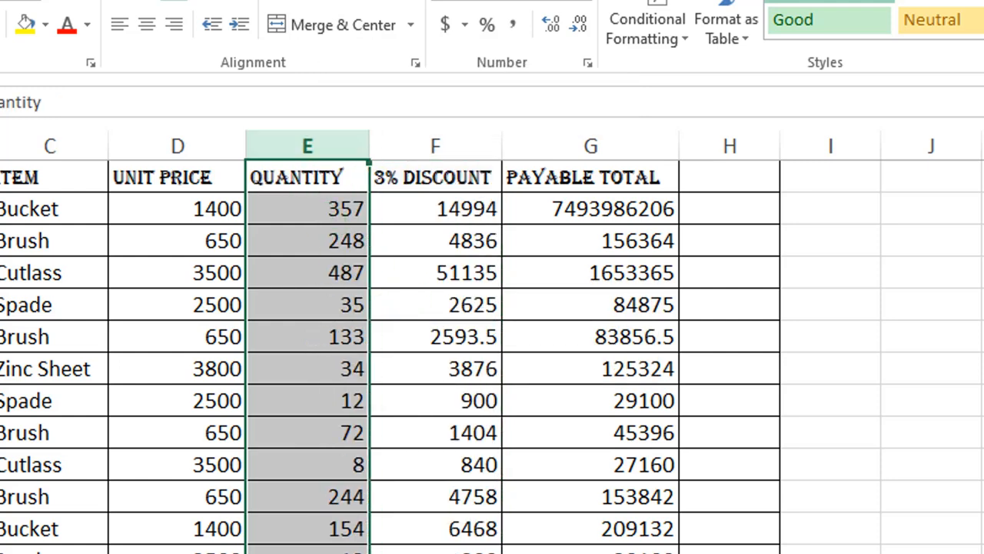
Step: Compare the sheet's column order with question 8 in the exam PDF and read question 9
key("alt+Tab")
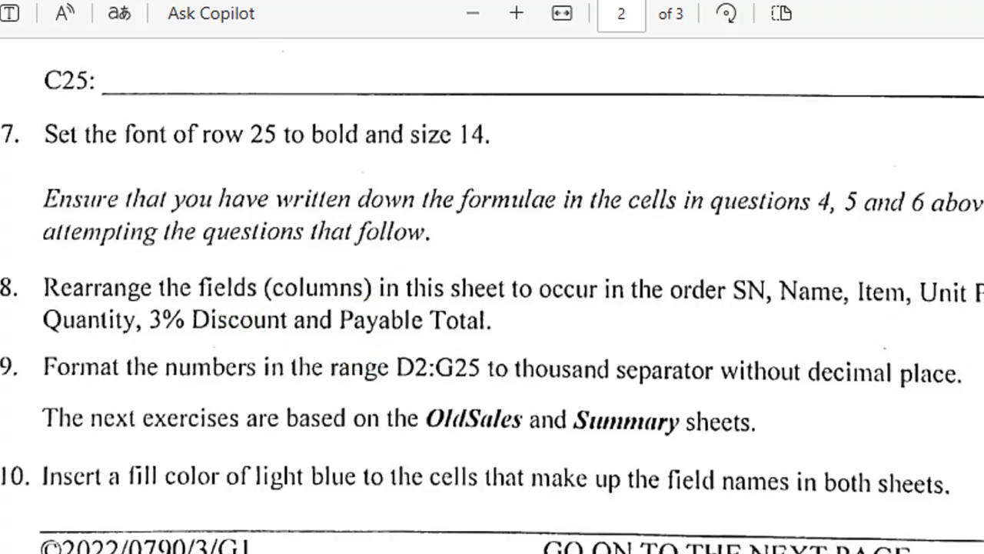
key("alt+Tab")
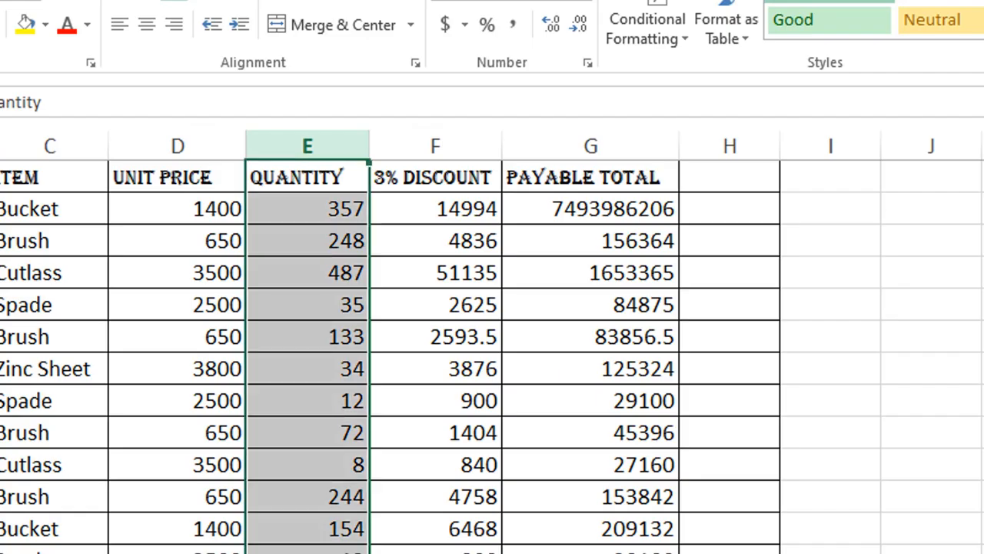
left_click(835, 514)
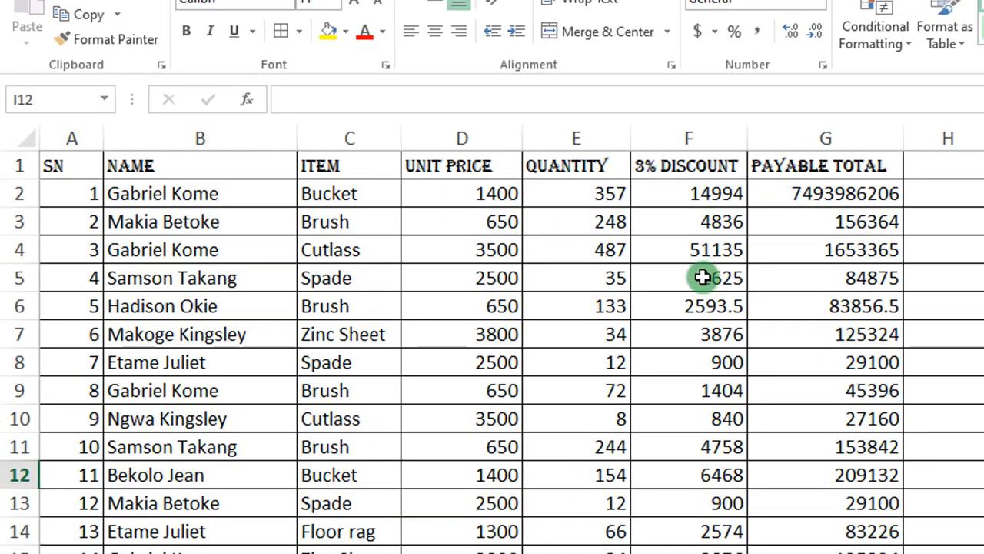
key("alt+Tab")
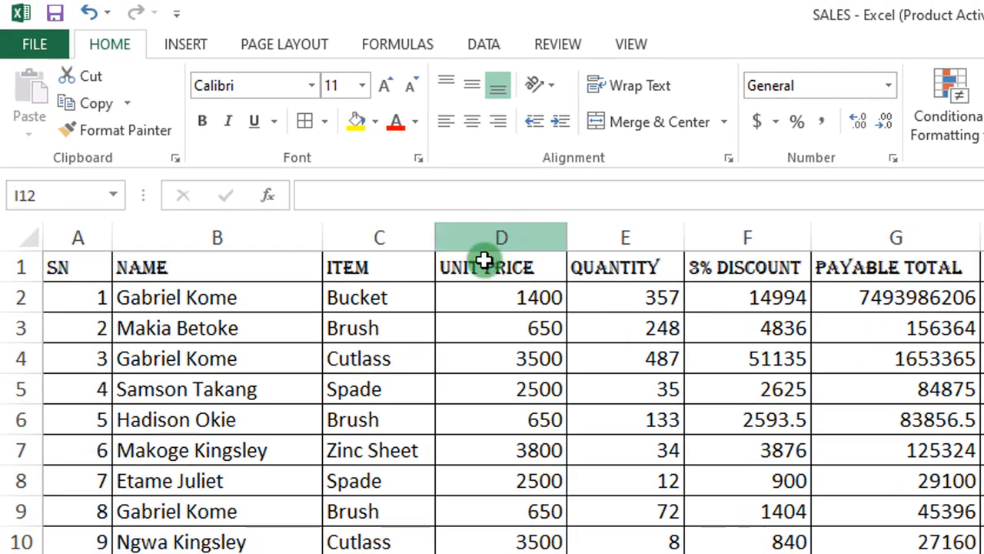
Step: Select the Unit Price values D2:D24 and recheck the range and number format required by question 9 in the exam PDF
left_click(496, 298)
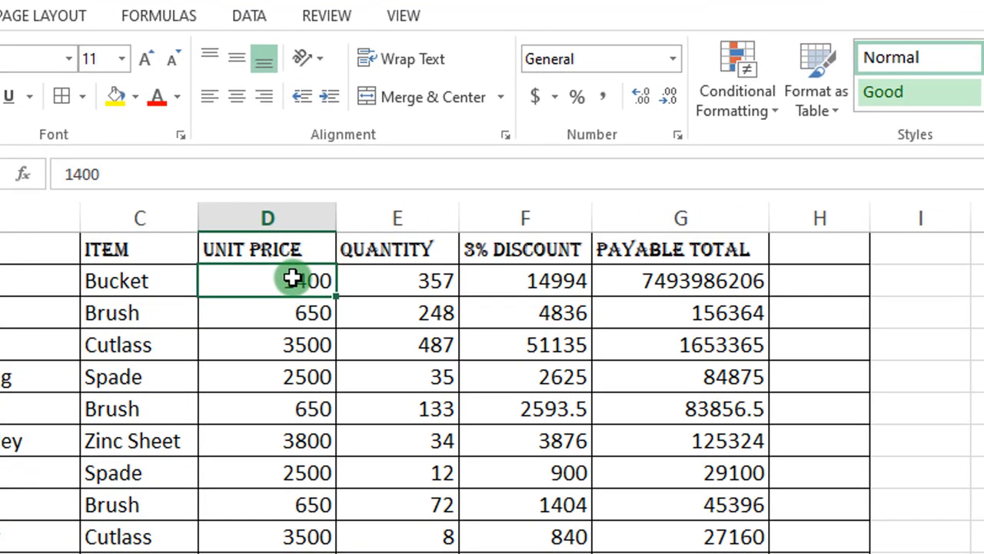
left_click_drag(292, 279, 530, 321)
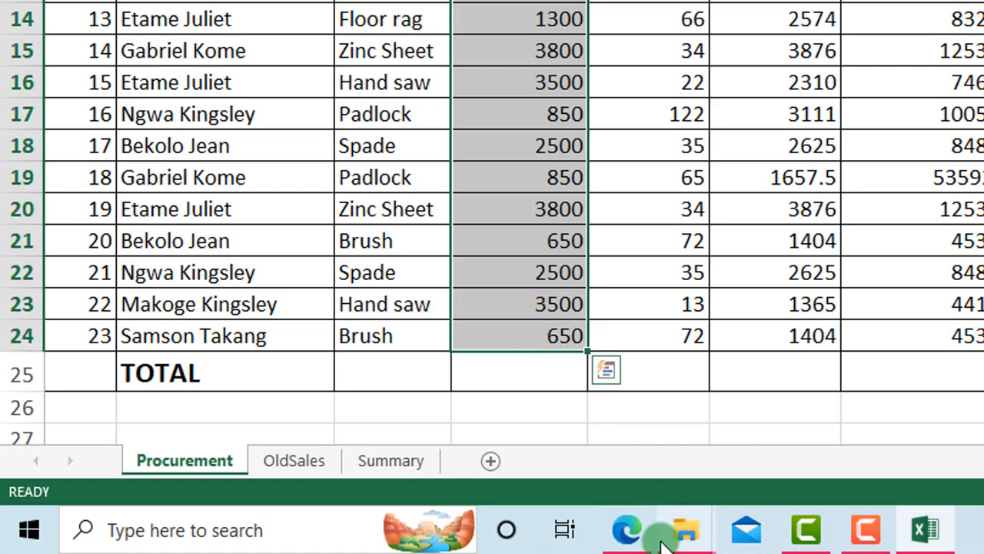
mouse_move(630, 531)
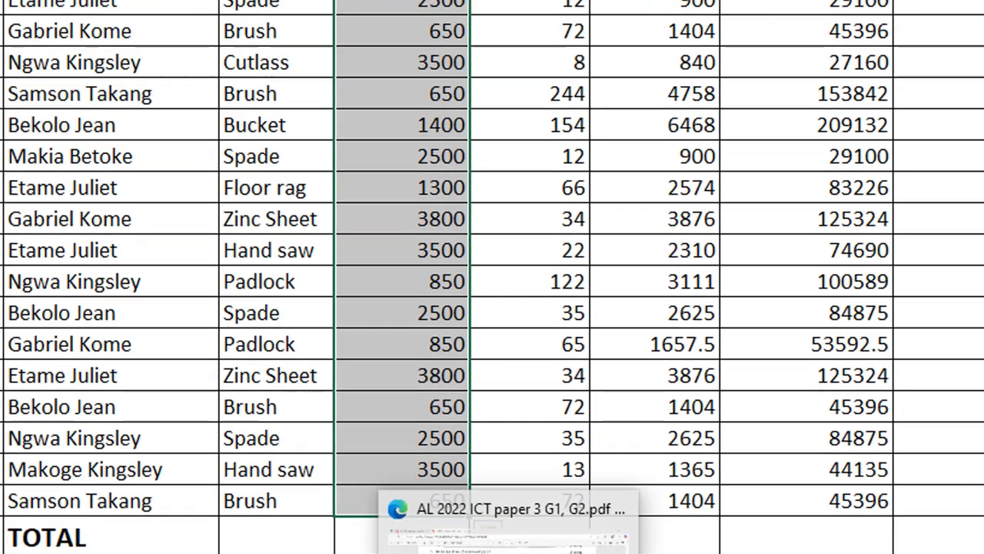
left_click(507, 538)
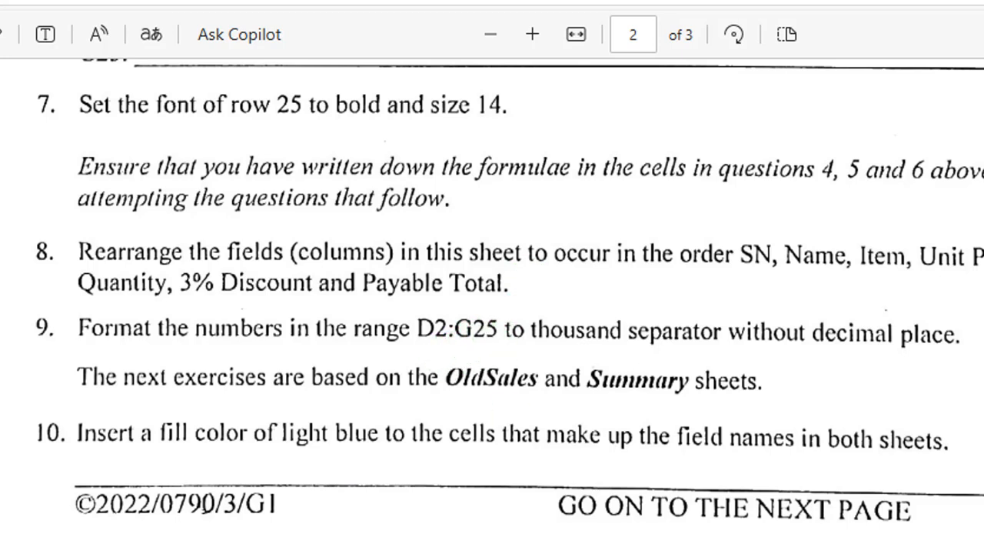
key("alt+Tab")
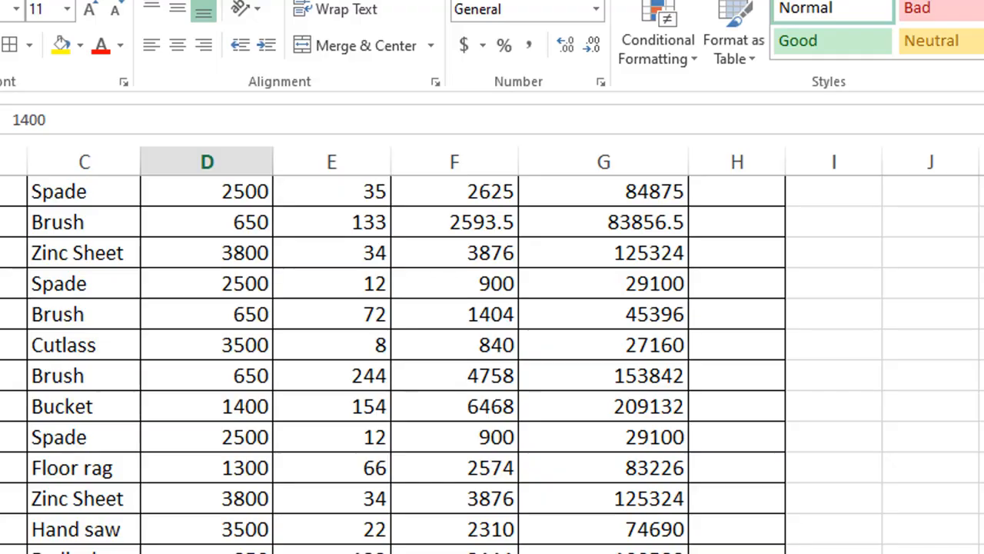
Step: Select the range D2:G25 on the Procurement sheet, from the first unit price to the Payable Total cell in the TOTAL row
key("ctrl+space")
key("Right")
key("Right")
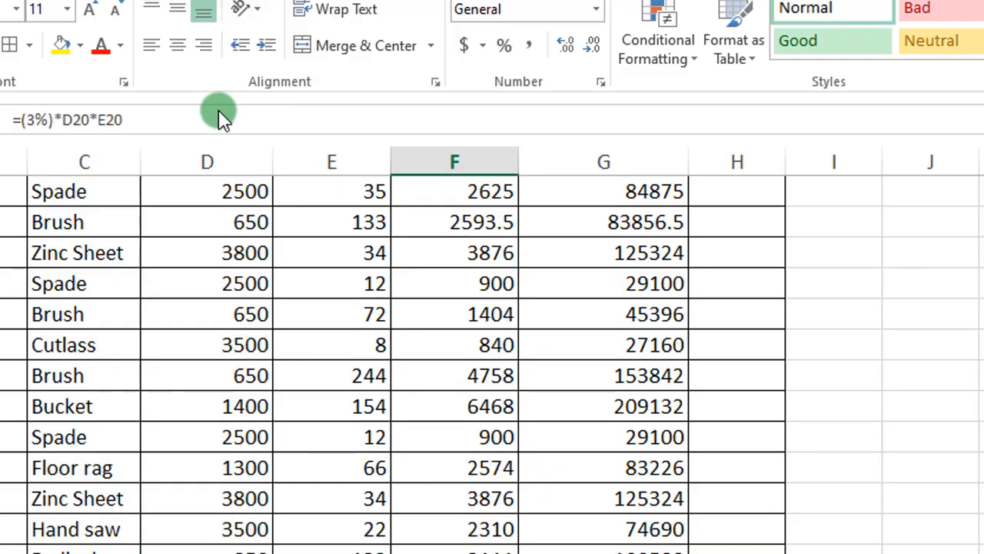
left_click(171, 194)
scroll(171, 195, "up", 2)
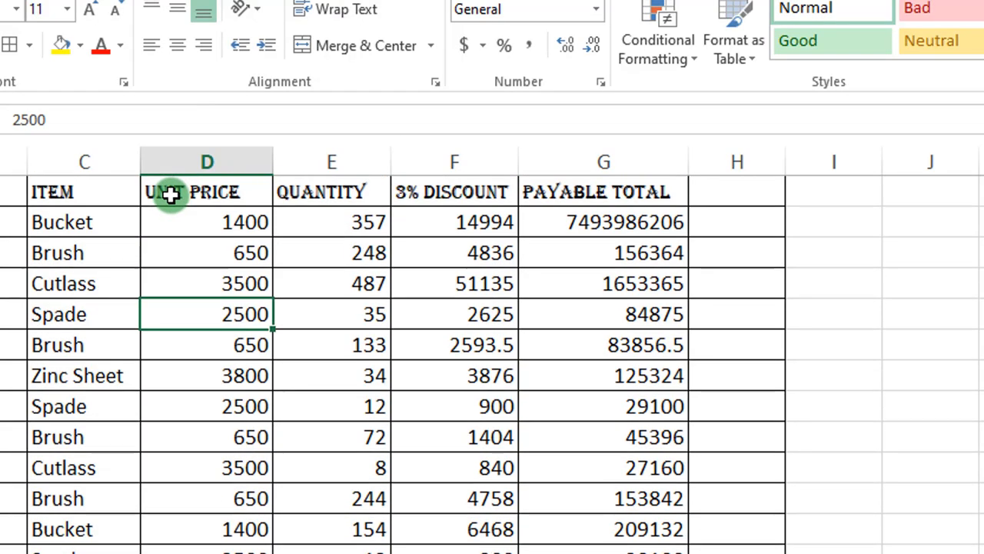
left_click(191, 228)
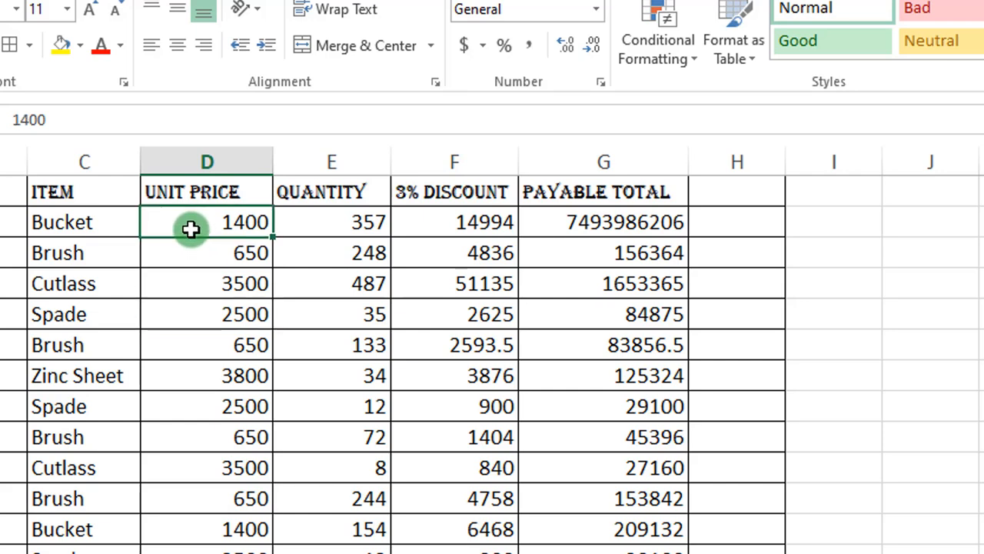
left_click_drag(191, 228, 960, 384)
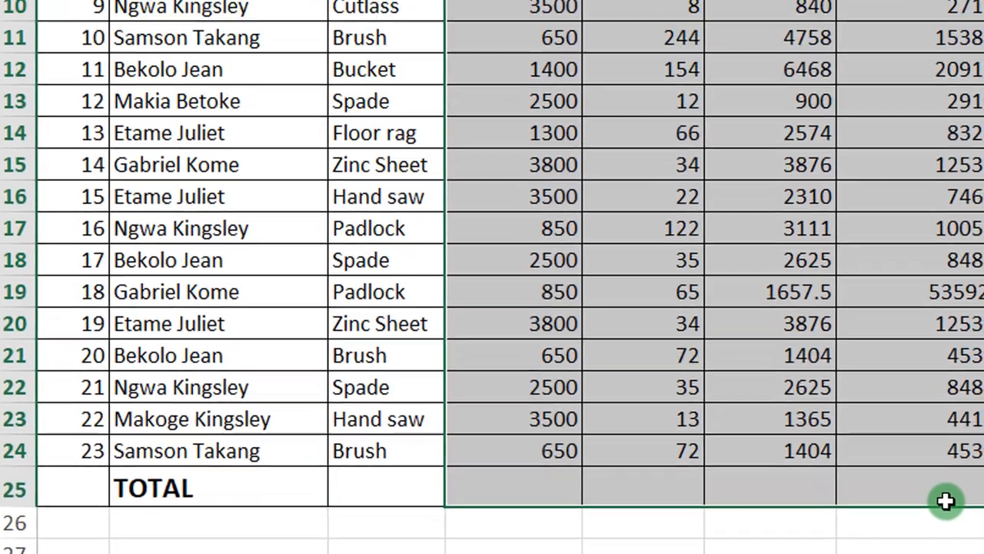
scroll(959, 384, "up", 3)
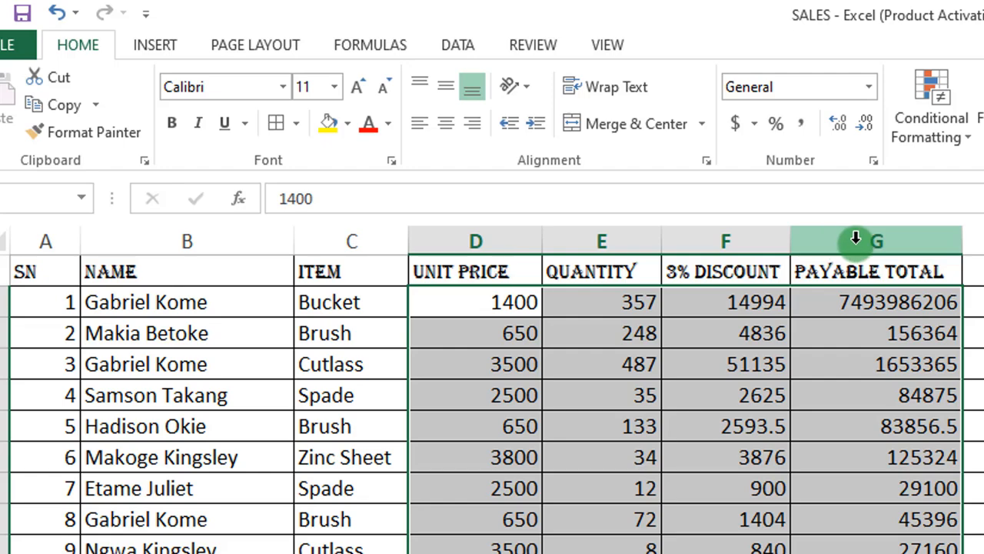
scroll(891, 385, "down", 7)
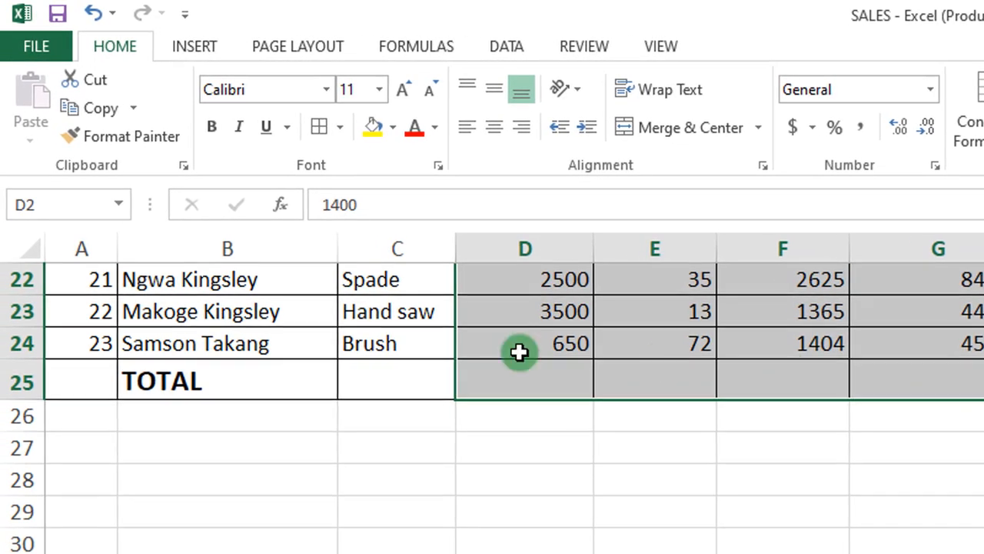
scroll(757, 353, "up", 7)
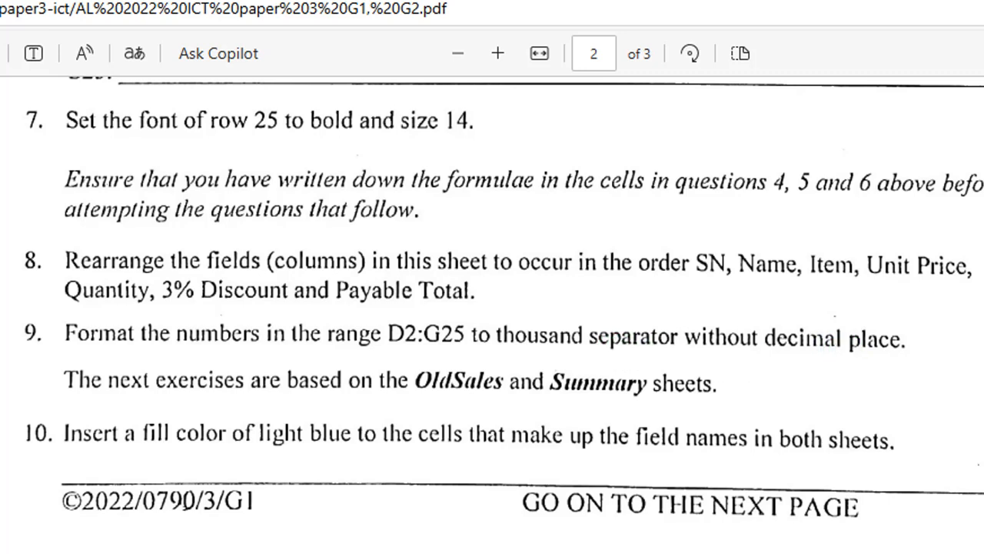
Step: Switch back to Excel, apply Comma Style to the selected range D2:G25 and widen the Payable Total column to fit its values
key("alt+Tab")
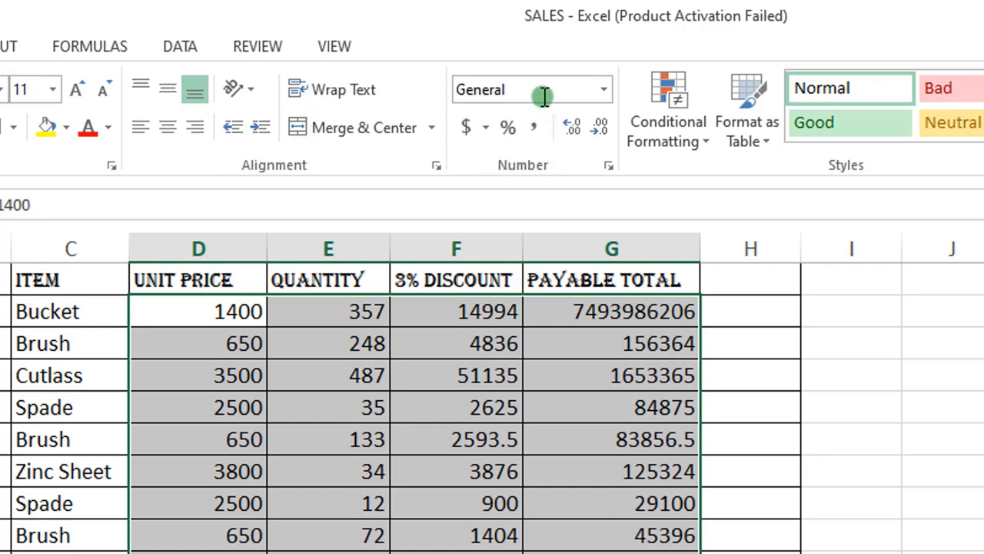
left_click(536, 139)
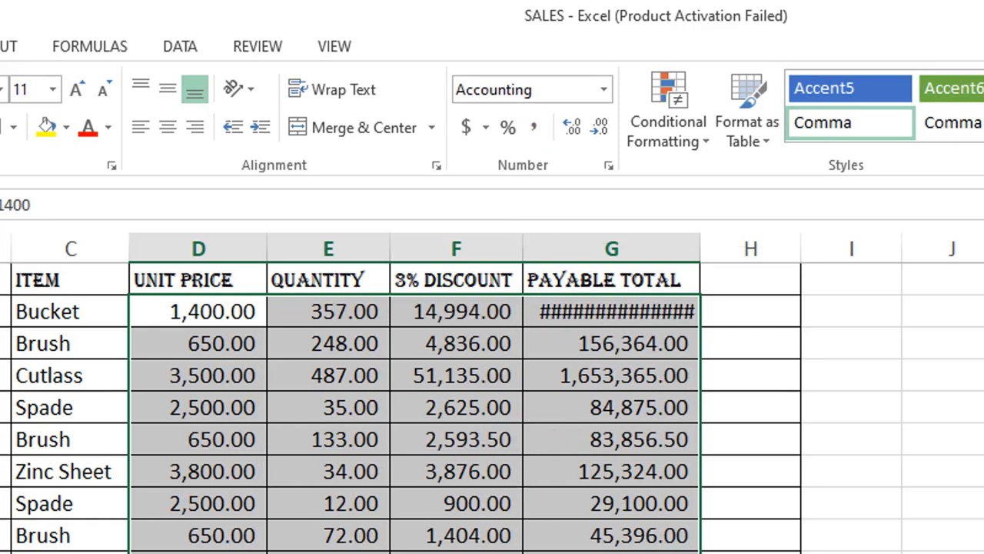
left_click(744, 552)
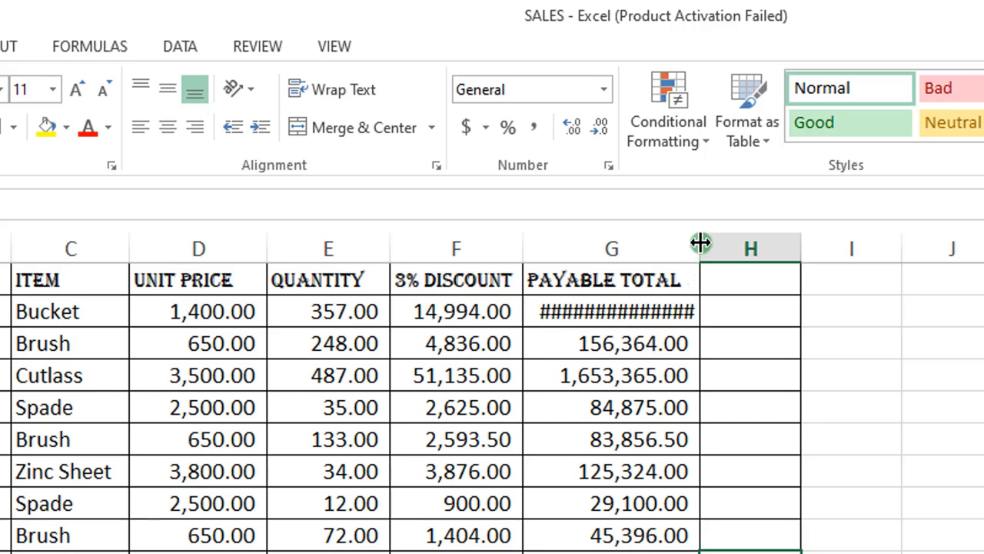
left_click_drag(700, 243, 794, 255)
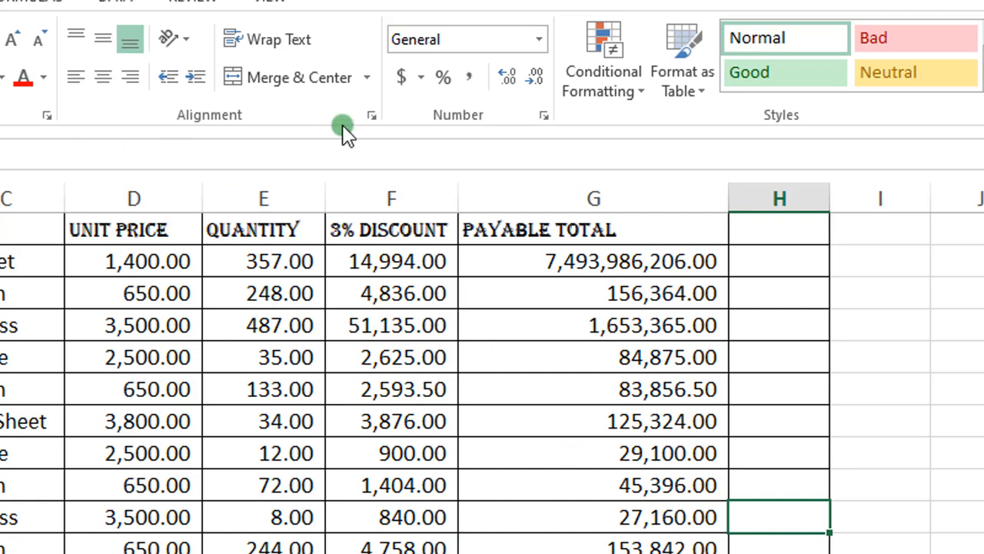
Step: Select the table values from the Item column through Payable Total and format them with a thousand separator and no decimal places
left_click(534, 77)
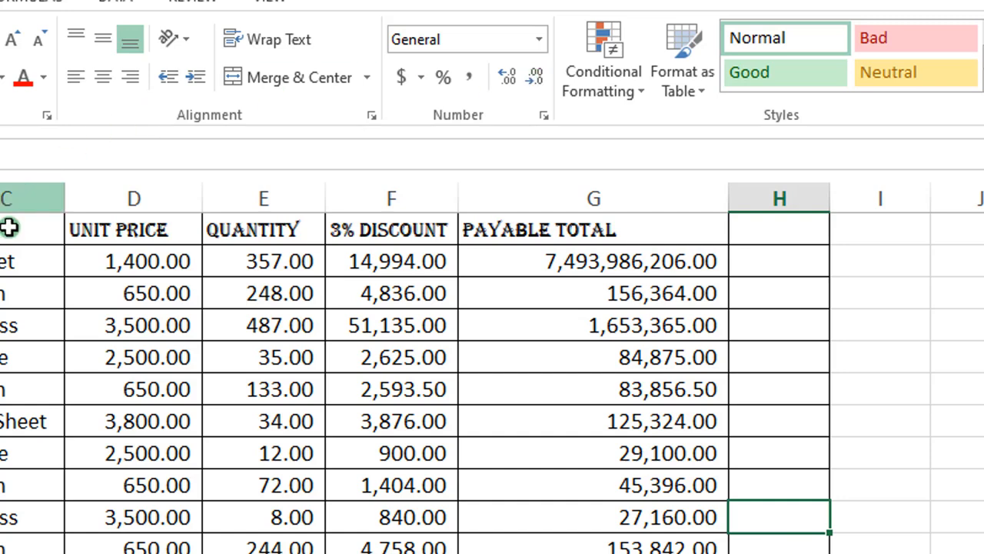
left_click_drag(31, 261, 692, 553)
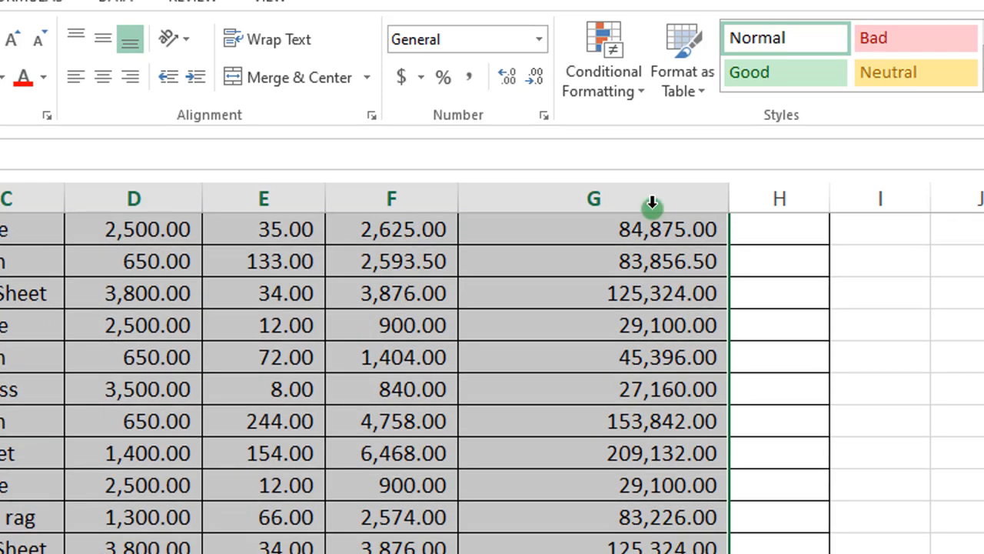
scroll(602, 322, "up", 2)
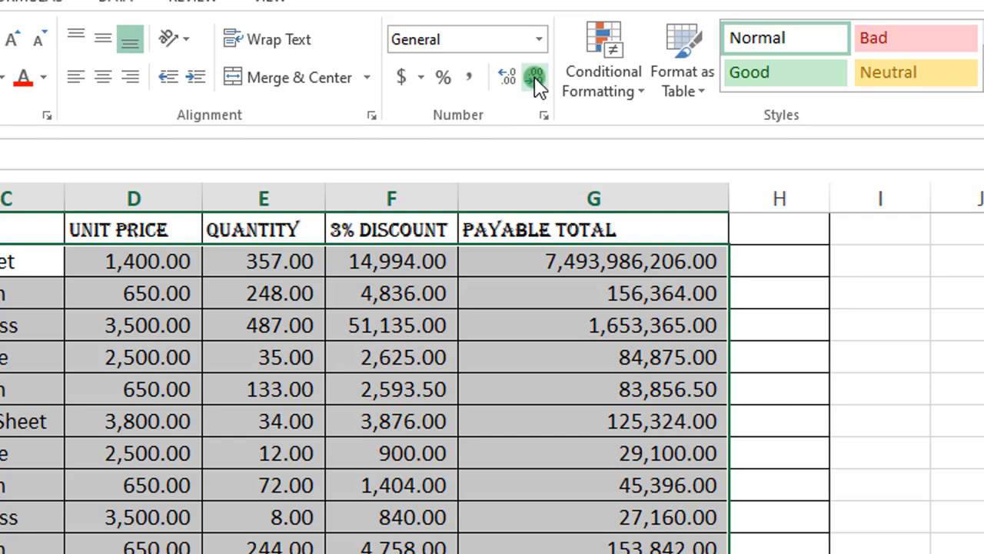
left_click(472, 79)
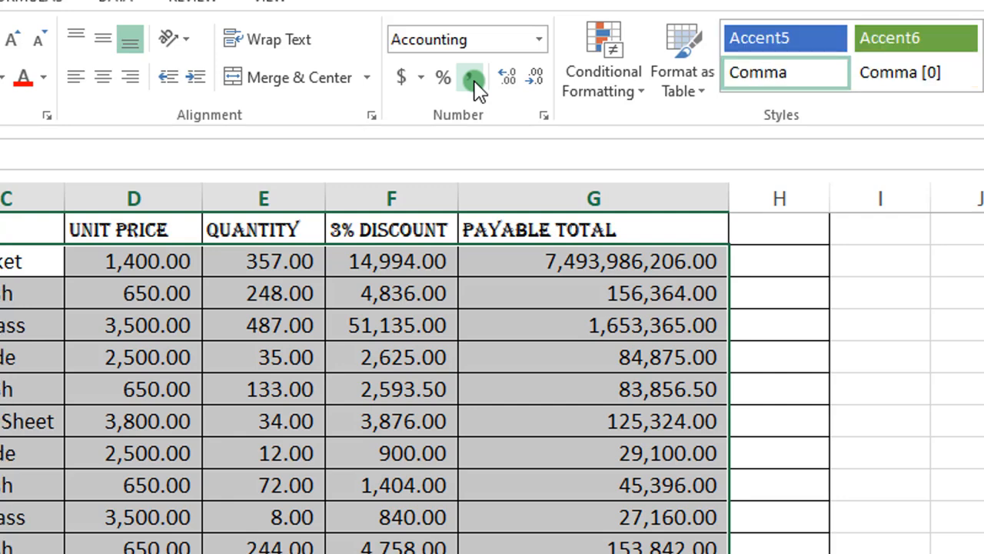
left_click(535, 78)
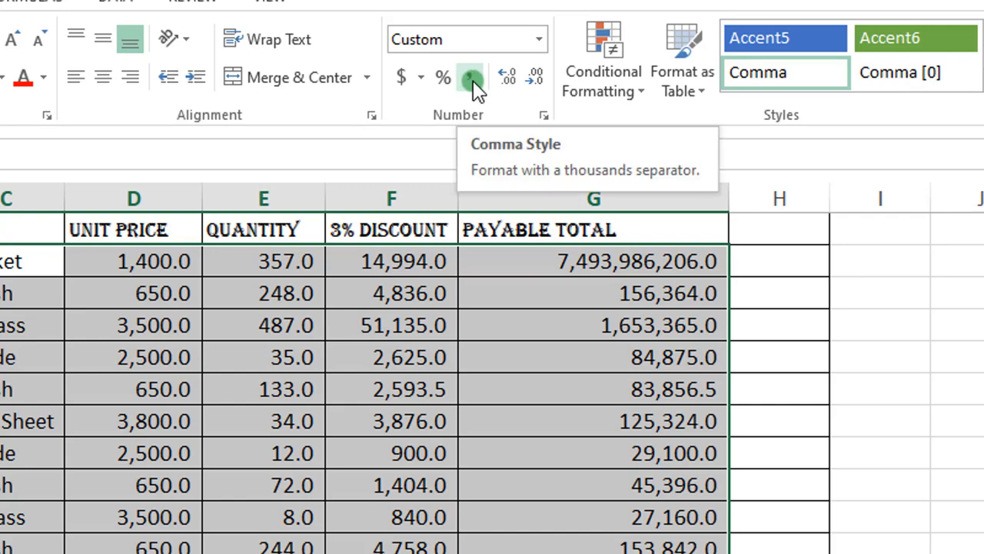
left_click(536, 78)
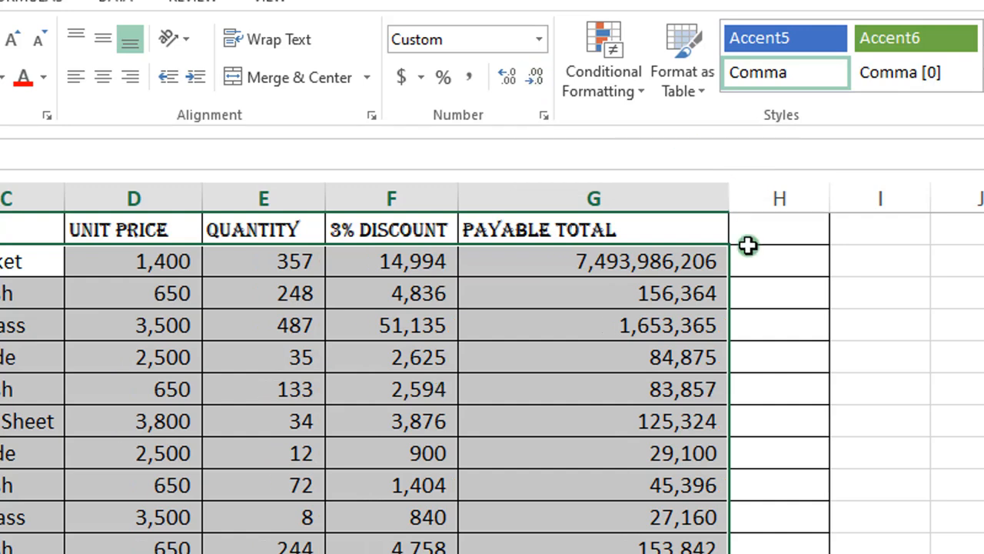
left_click(542, 83)
left_click(542, 83)
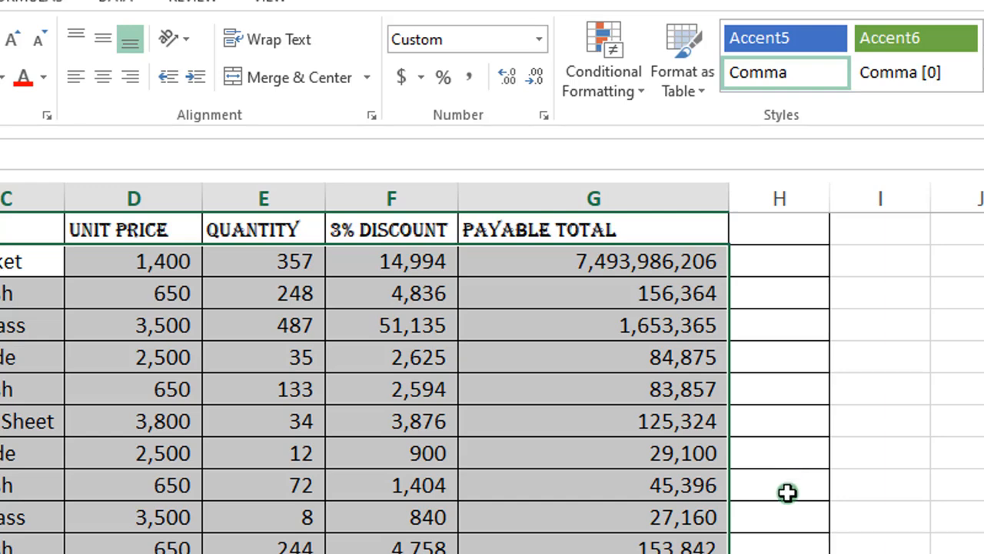
left_click(785, 491)
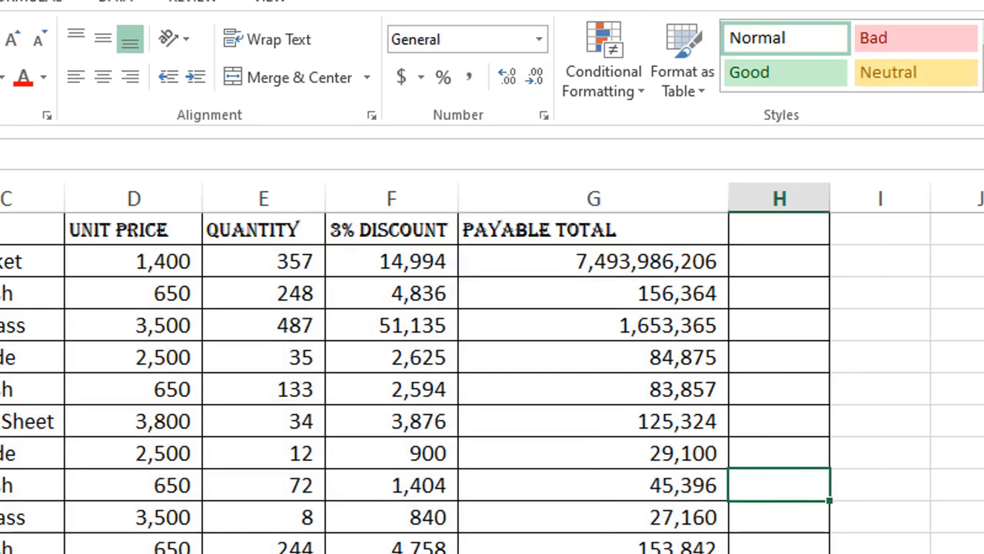
Step: Read question 10 in the exam PDF, view the OldSales and Summary sheets it refers to, and look ahead at the questions on page 3
key("alt+Tab")
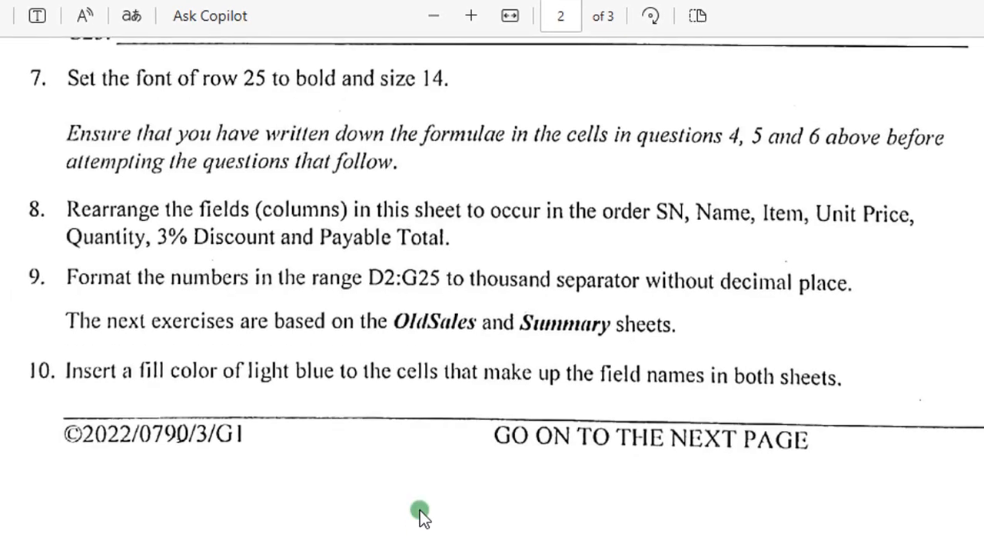
scroll(420, 509, "down", 3)
scroll(420, 510, "up", 2)
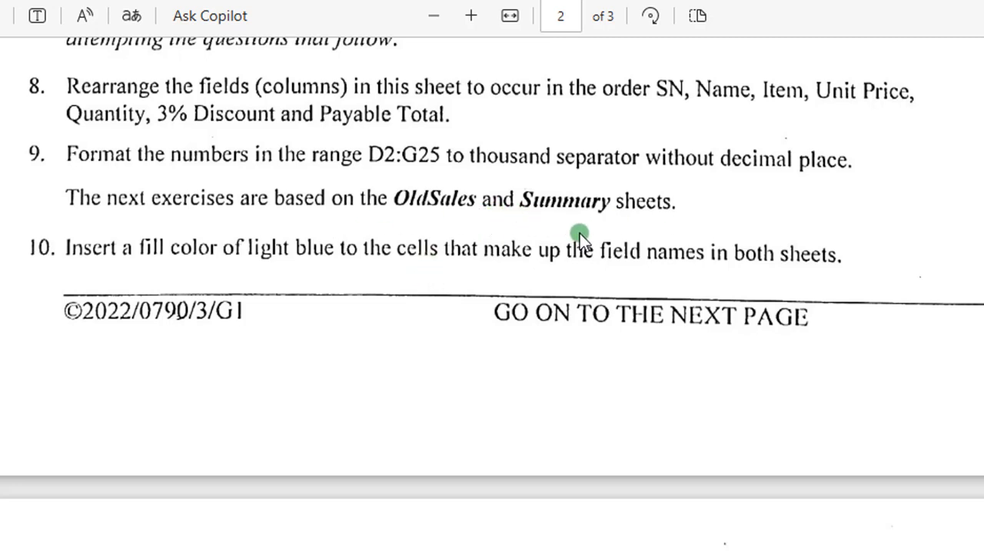
right_click(598, 444)
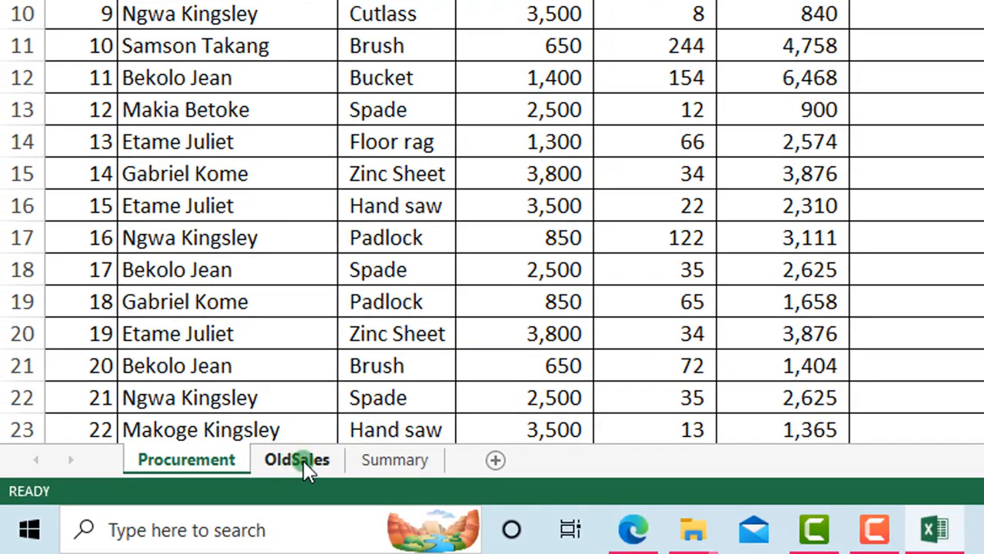
left_click(298, 462)
left_click(372, 461)
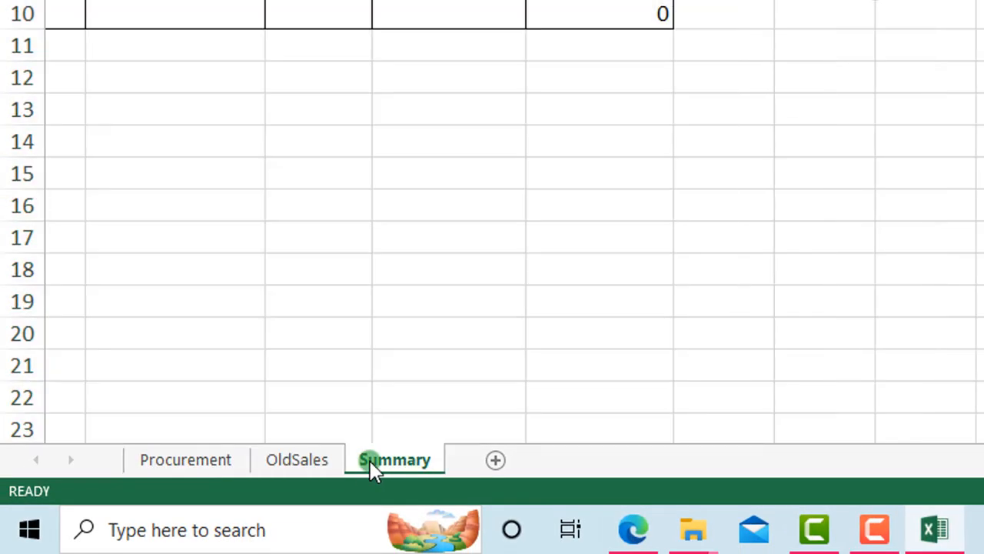
left_click(168, 460)
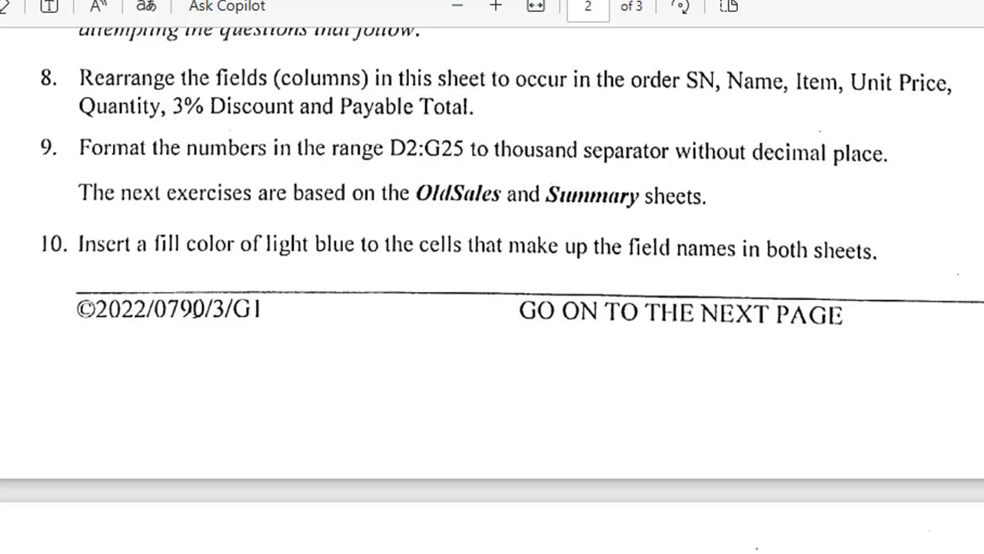
scroll(362, 453, "down", 1)
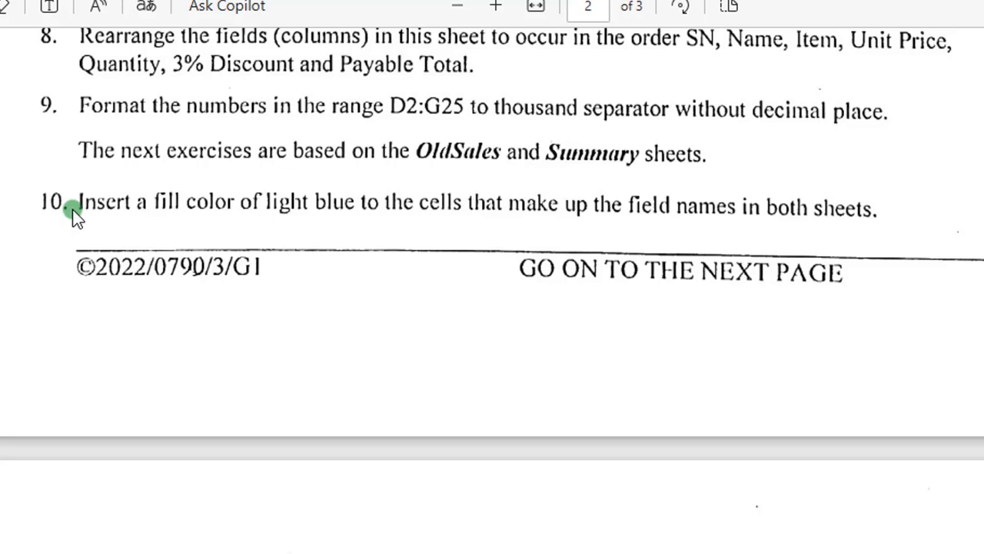
scroll(73, 209, "down", 3)
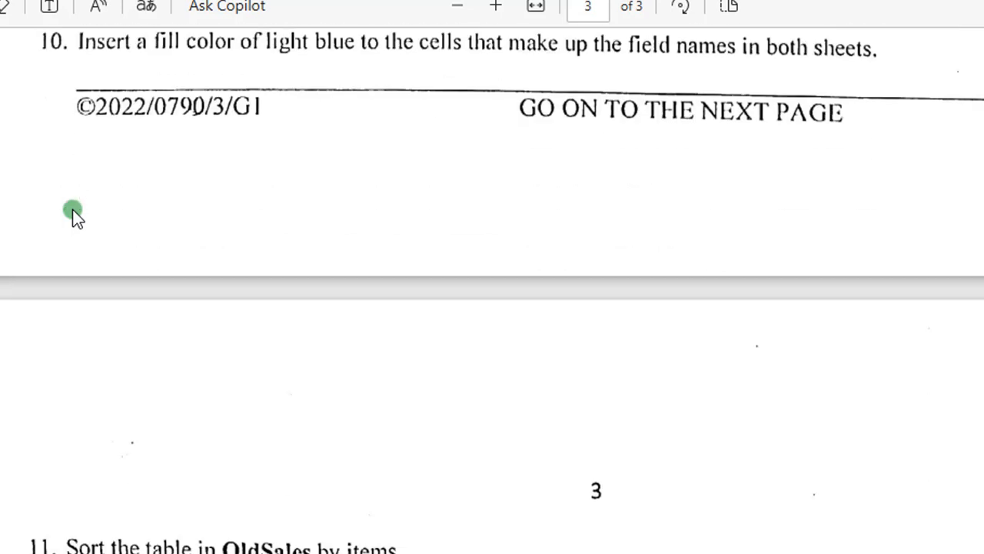
scroll(72, 210, "down", 4)
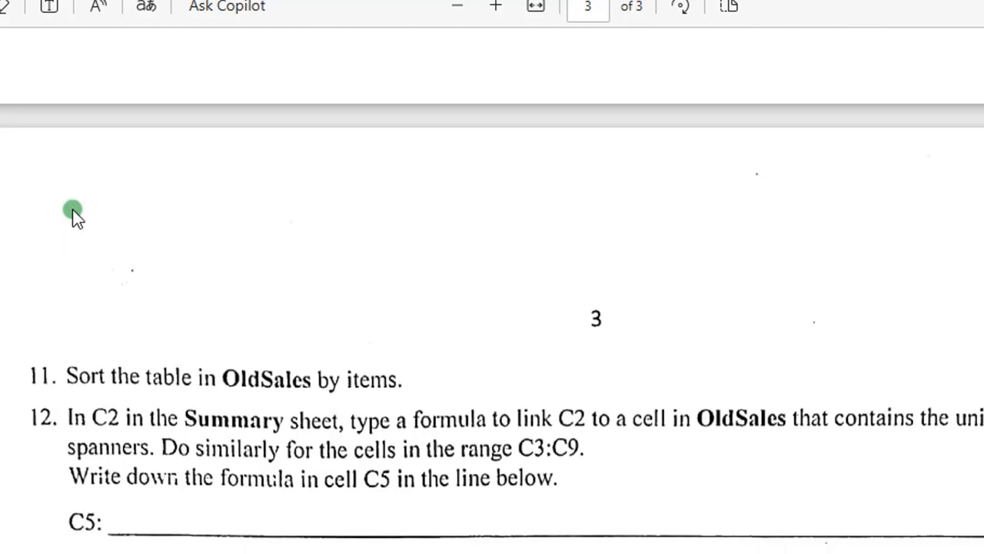
scroll(72, 209, "down", 3)
scroll(72, 209, "up", 12)
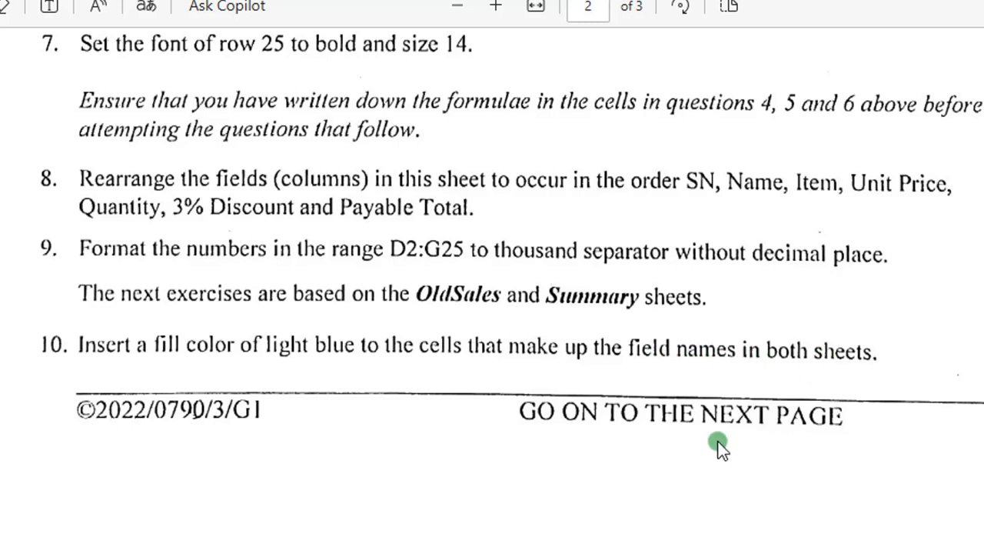
Step: Fill the field name cells A1:F1 of the OldSales sheet in Excel with light blue
key("alt+Tab")
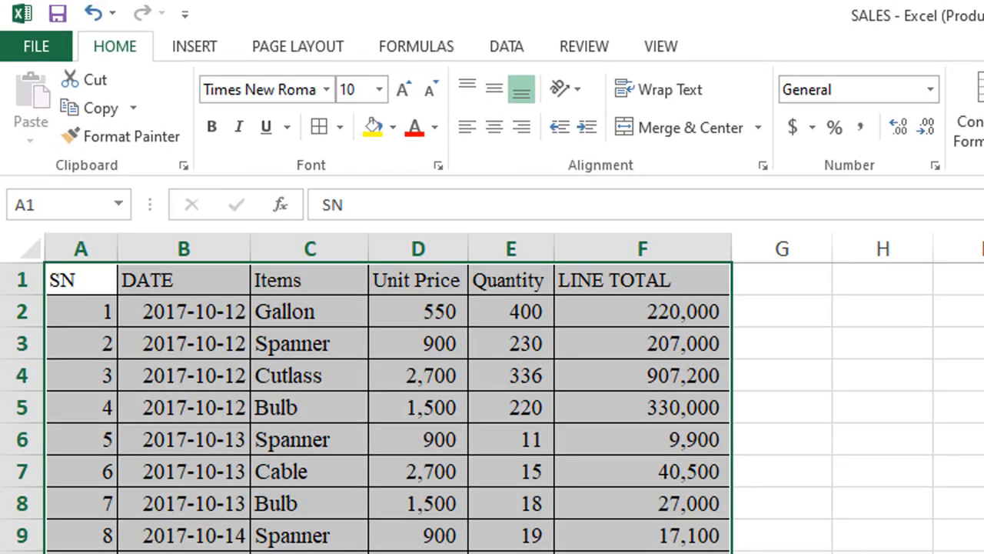
left_click(782, 553)
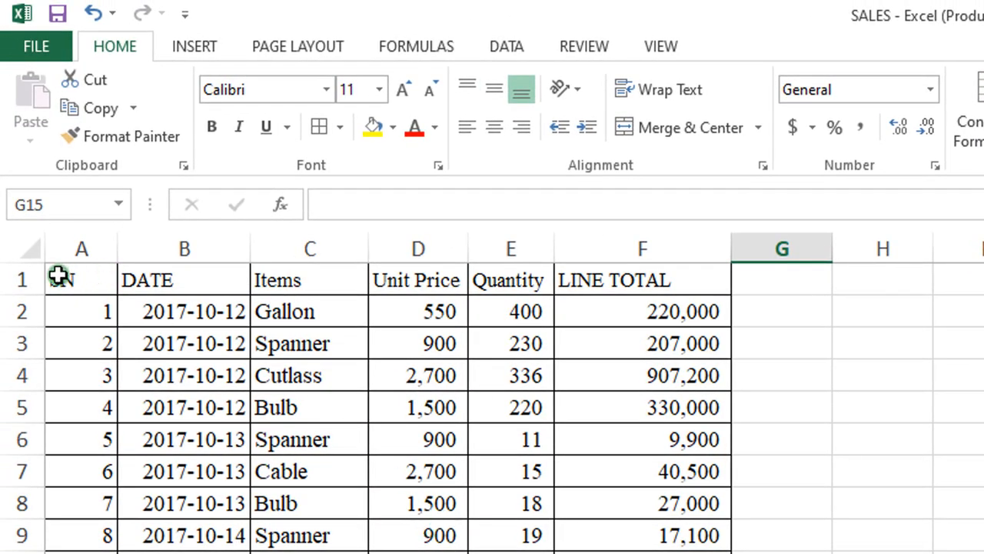
left_click(30, 281)
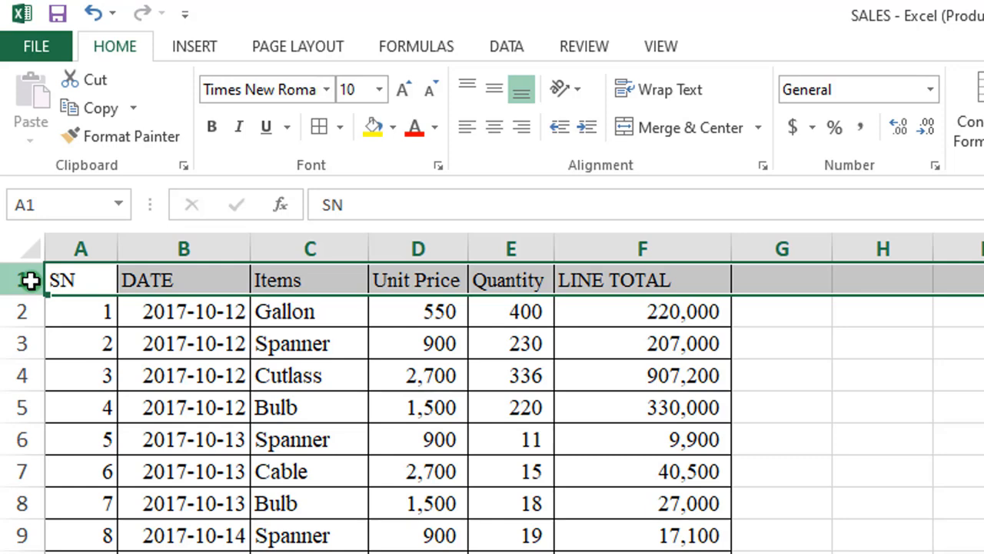
left_click_drag(24, 280, 651, 274)
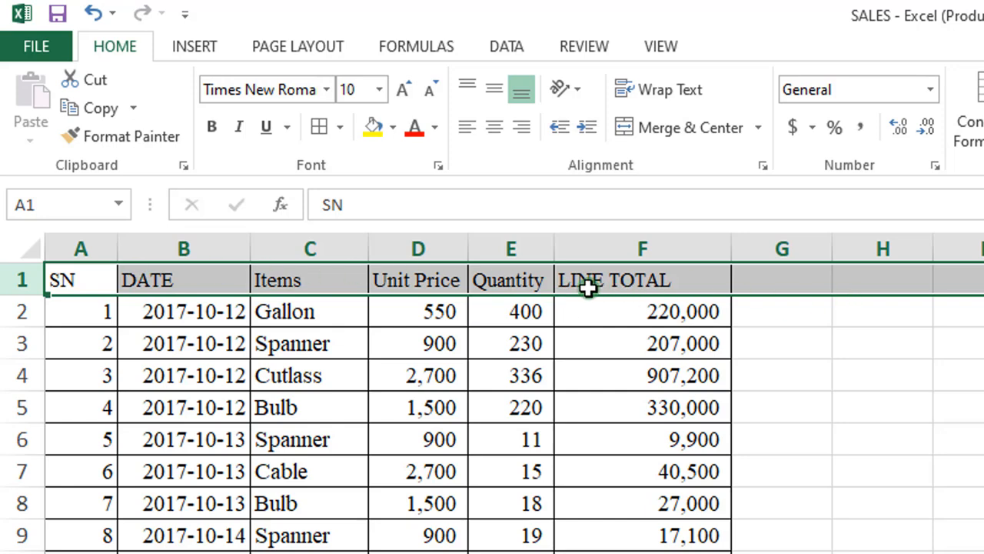
left_click(100, 282)
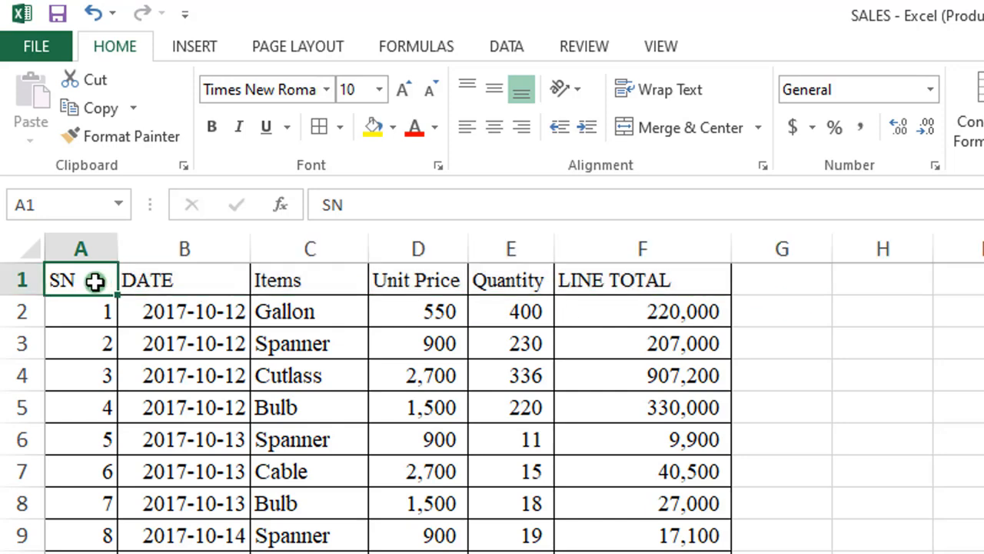
left_click_drag(94, 282, 653, 286)
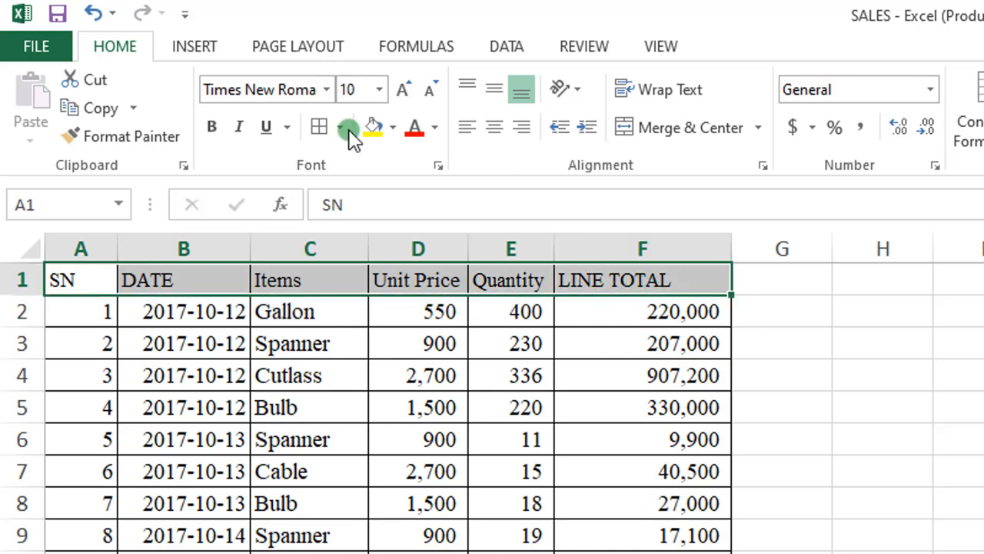
left_click(392, 128)
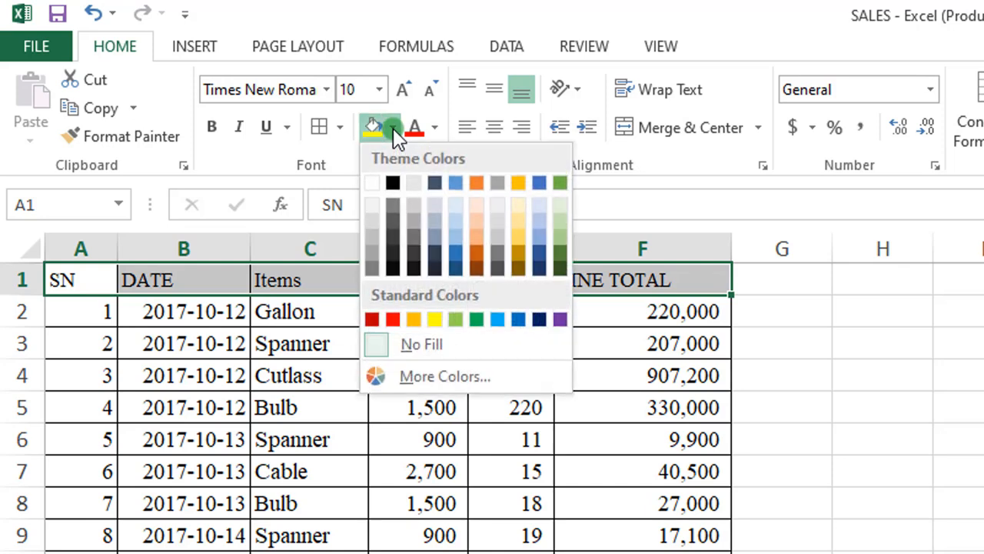
left_click(462, 223)
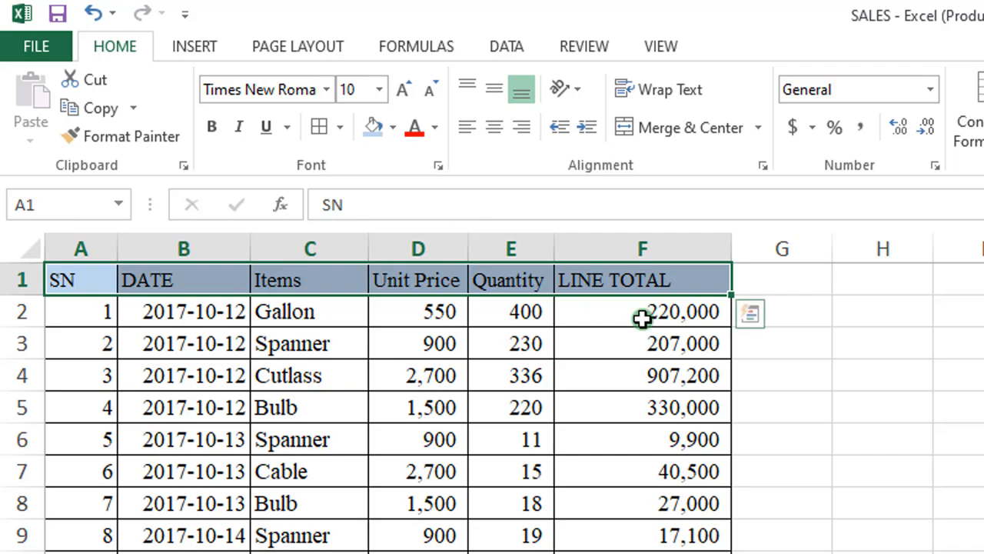
left_click(754, 367)
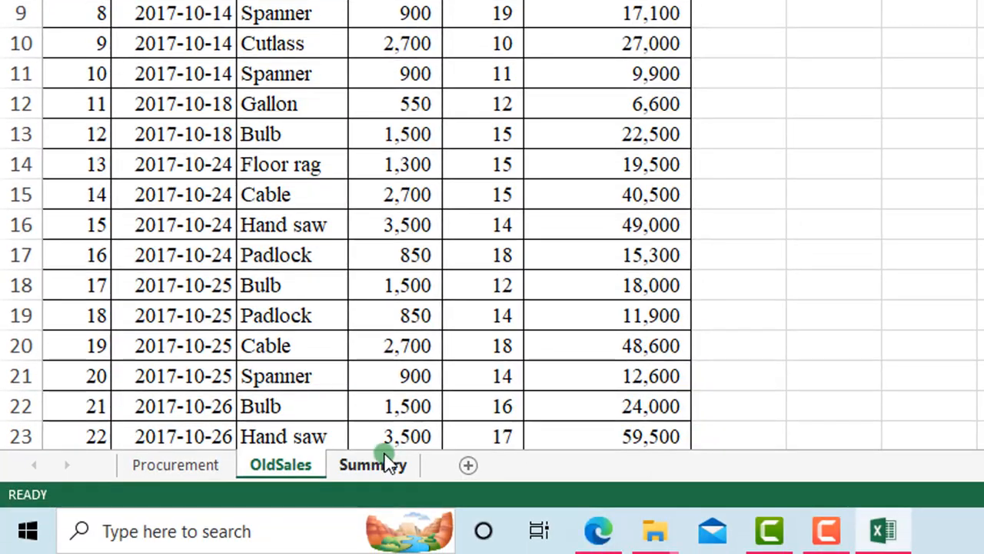
Step: Fill the field name cells A1:E1 of the Summary sheet with the same light blue
left_click(373, 465)
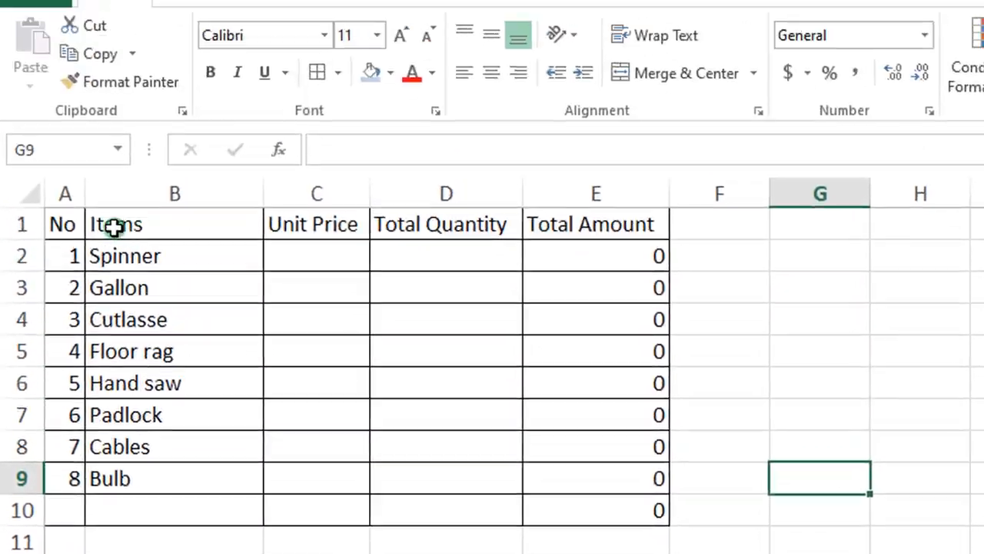
left_click(68, 279)
left_click_drag(176, 283, 583, 292)
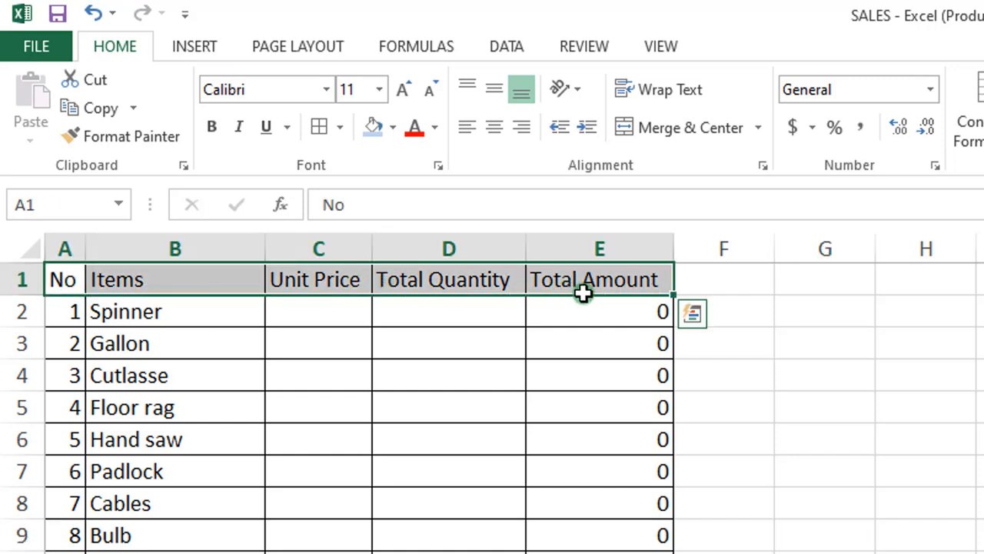
left_click(379, 133)
left_click(780, 379)
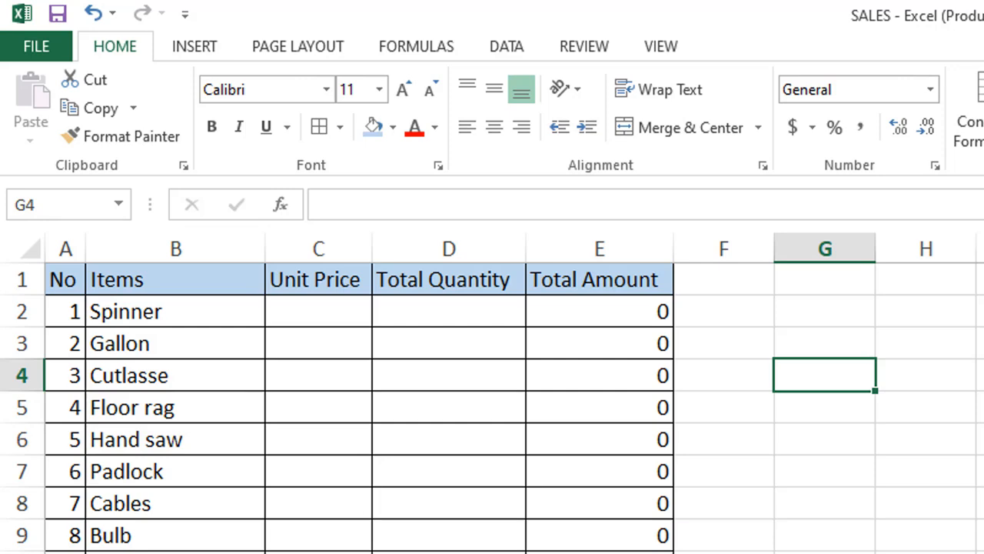
Step: Switch to the exam PDF and read question 11 on page 3
key("alt+Tab")
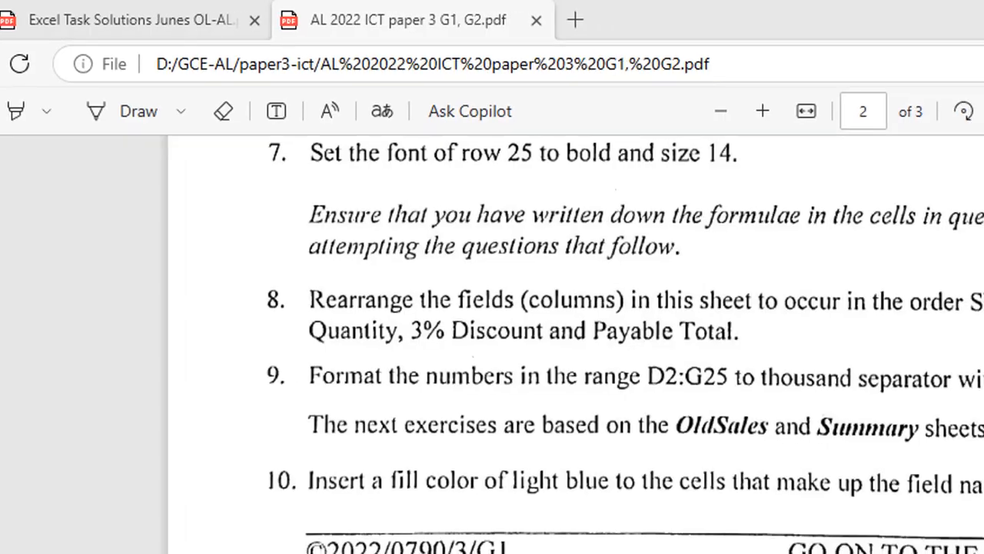
scroll(588, 535, "down", 1)
scroll(588, 538, "down", 5)
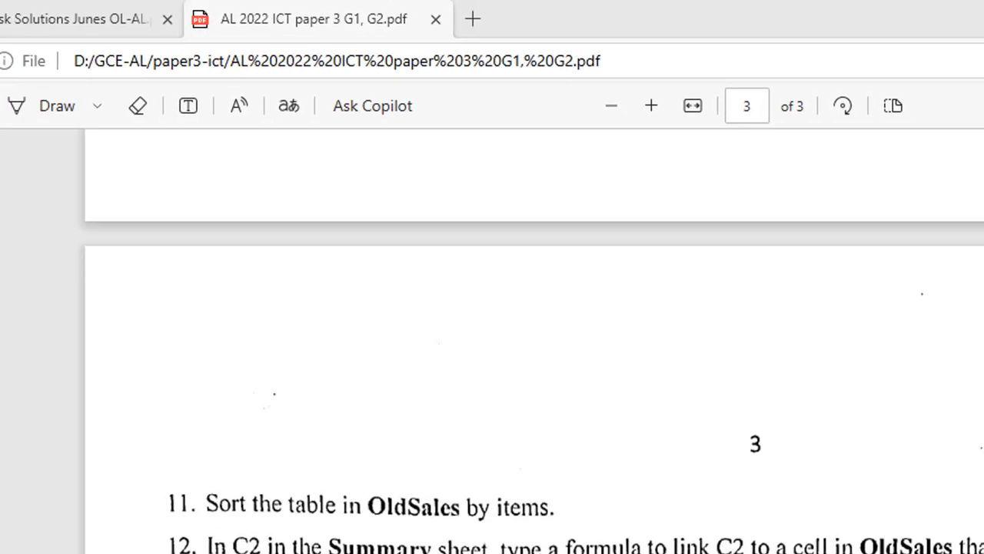
Step: Sort the OldSales table in Excel by the Items column, on values from A to Z, treating the first row as headers
key("alt+Tab")
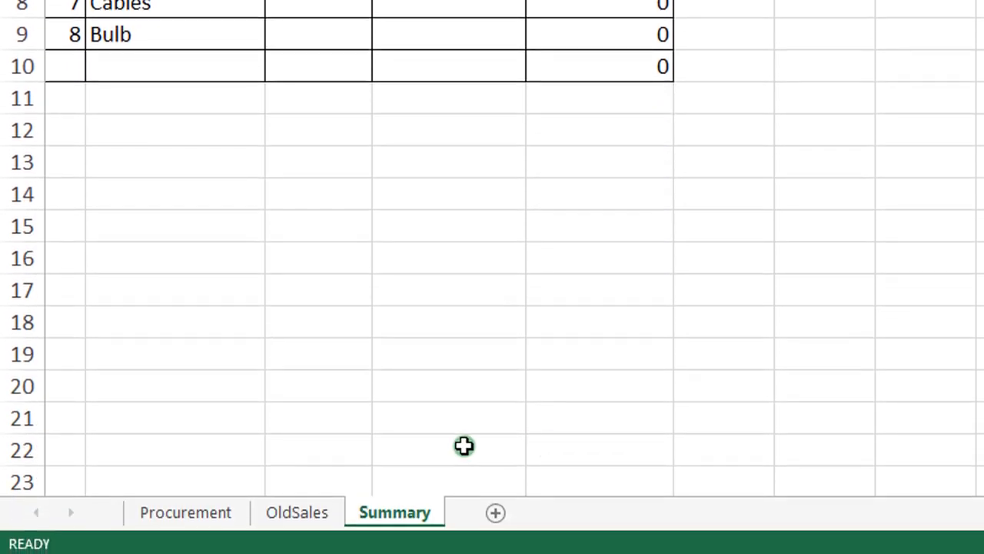
left_click(321, 509)
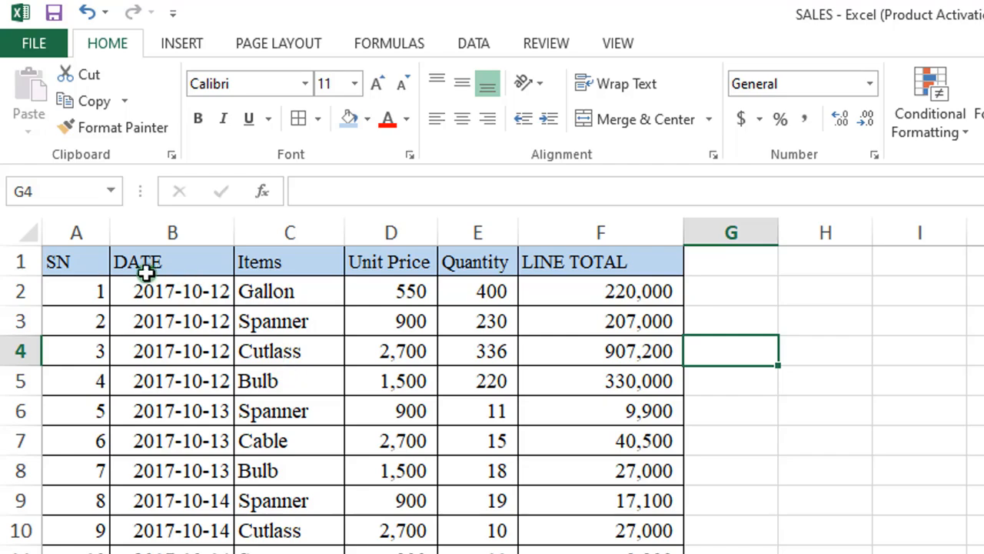
left_click_drag(77, 263, 585, 434)
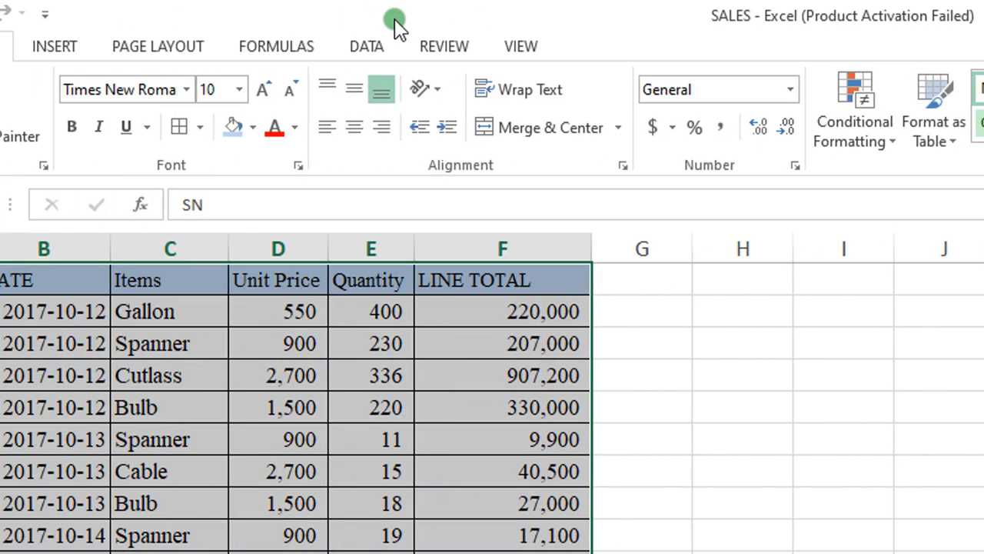
left_click(508, 54)
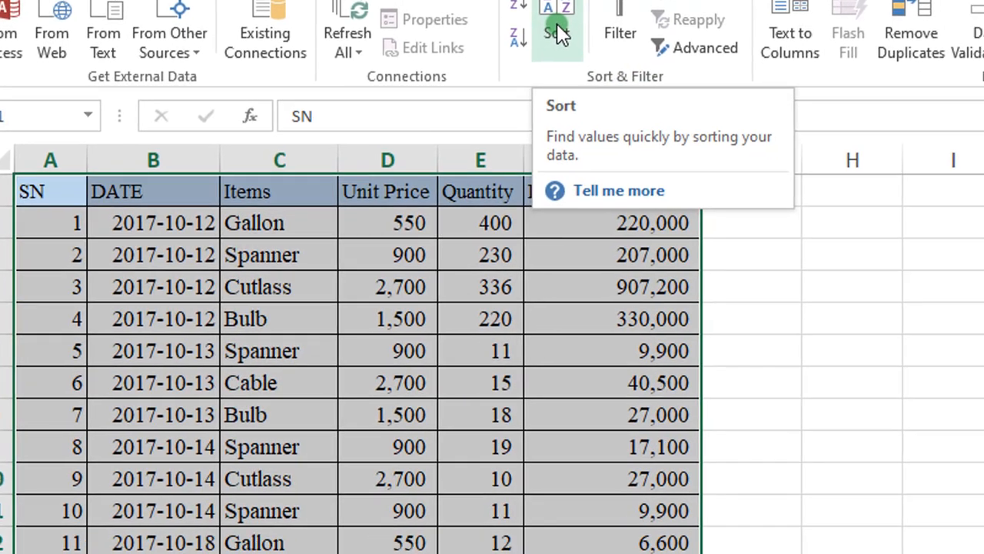
left_click(587, 113)
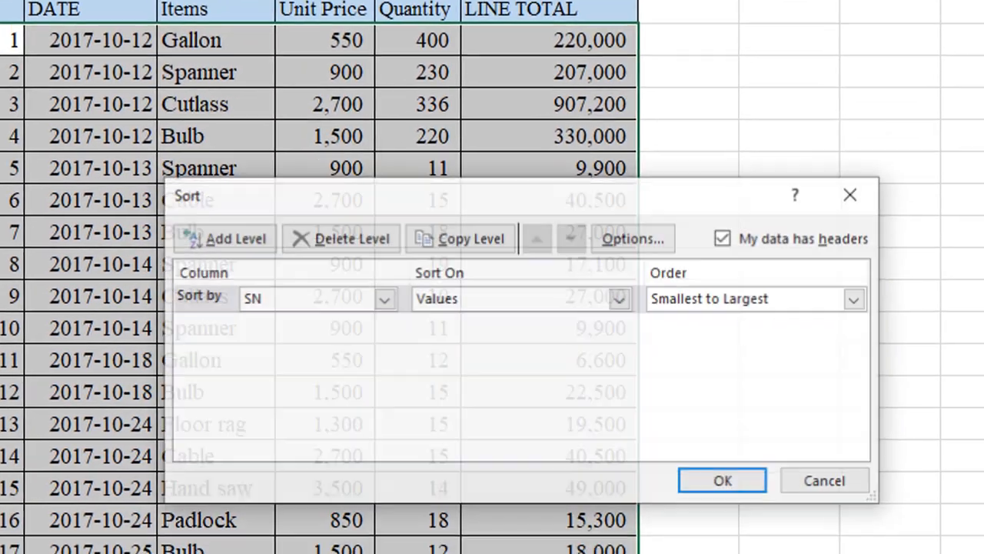
left_click_drag(497, 193, 533, 136)
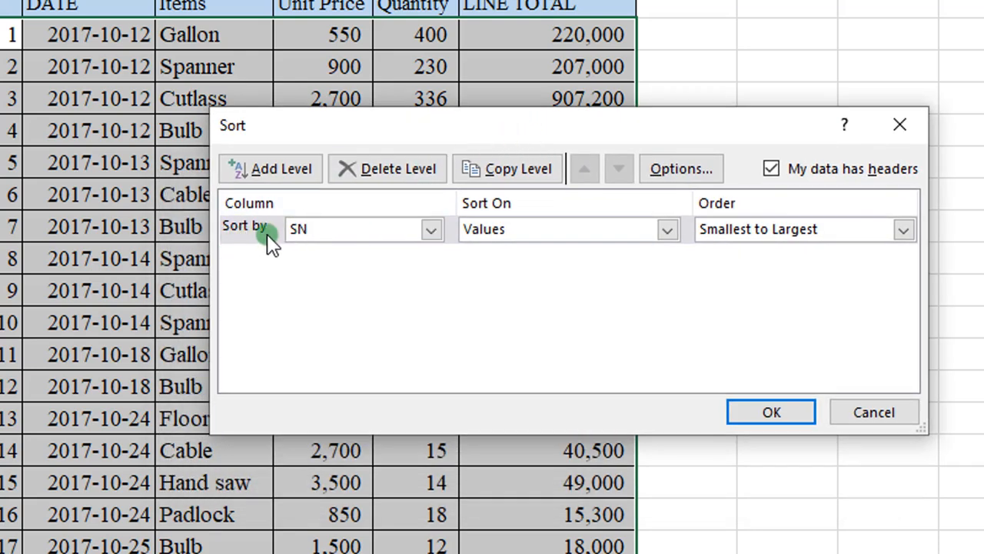
left_click(432, 231)
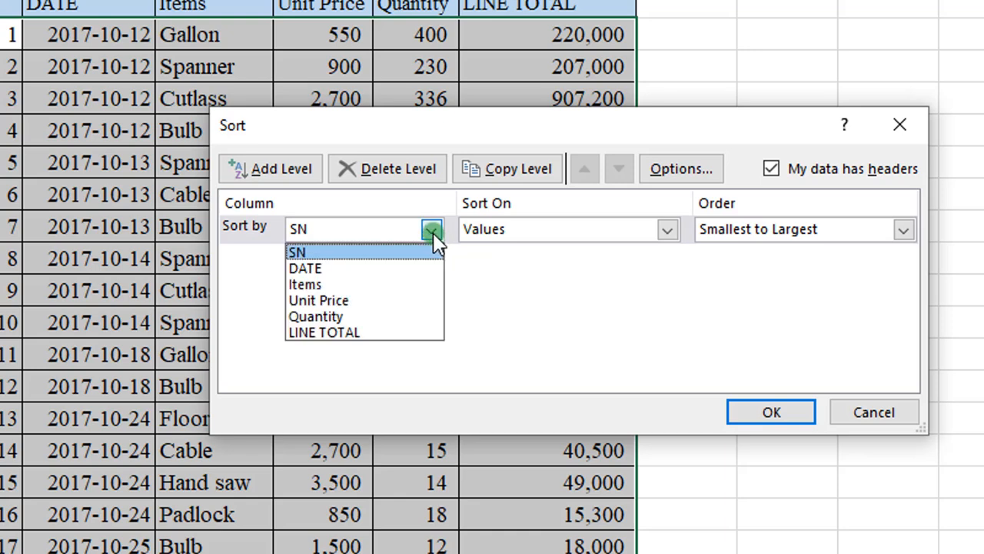
left_click(366, 283)
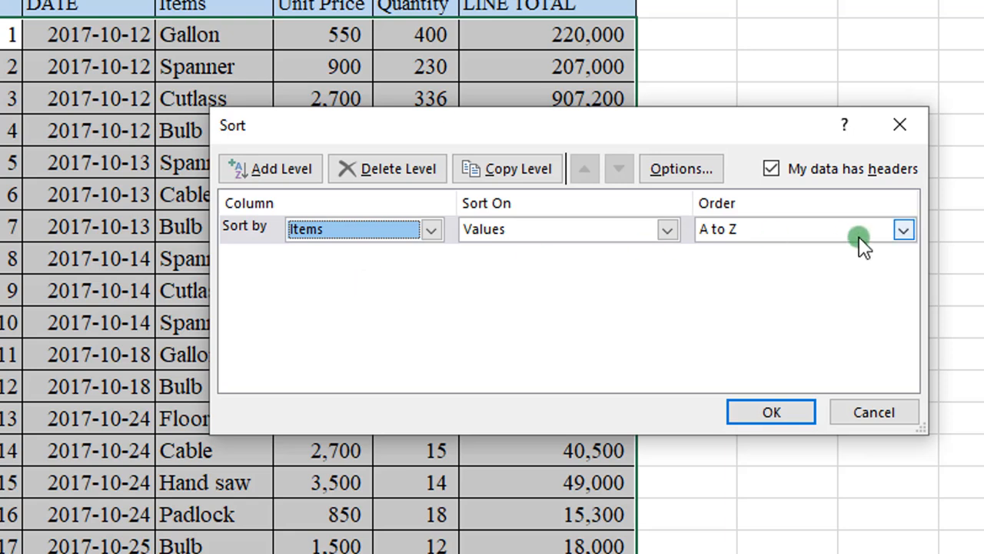
left_click(729, 229)
left_click(777, 413)
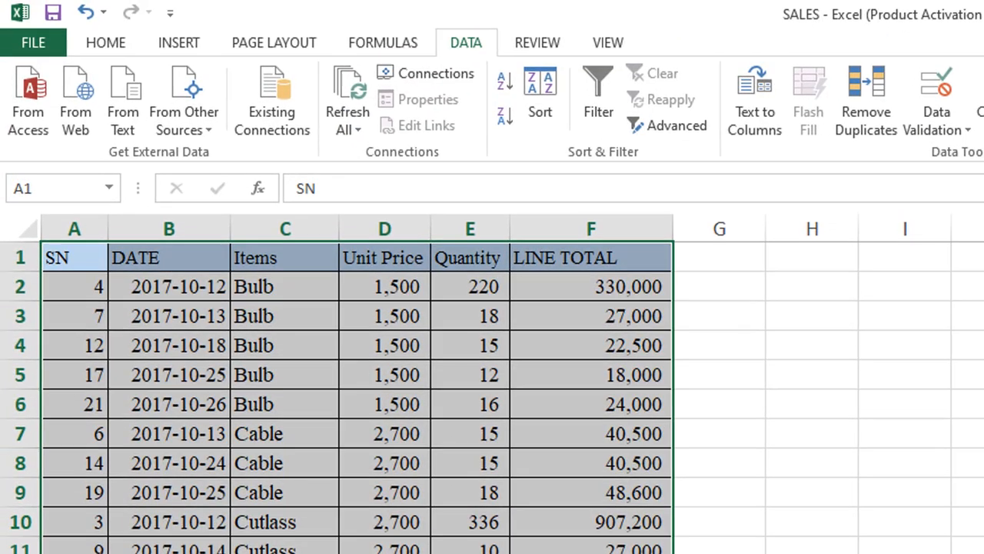
left_click(812, 552)
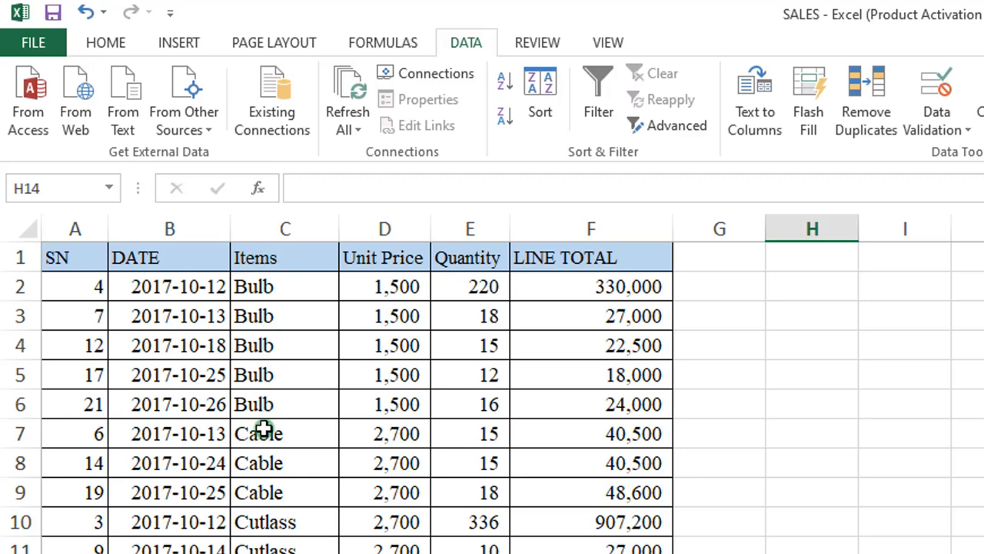
scroll(492, 400, "down", 5)
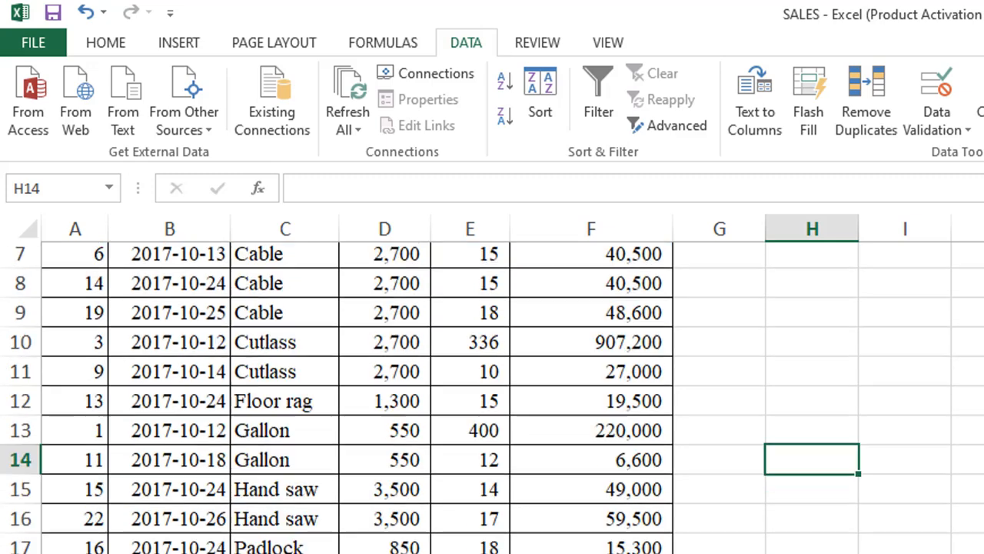
scroll(492, 400, "up", 5)
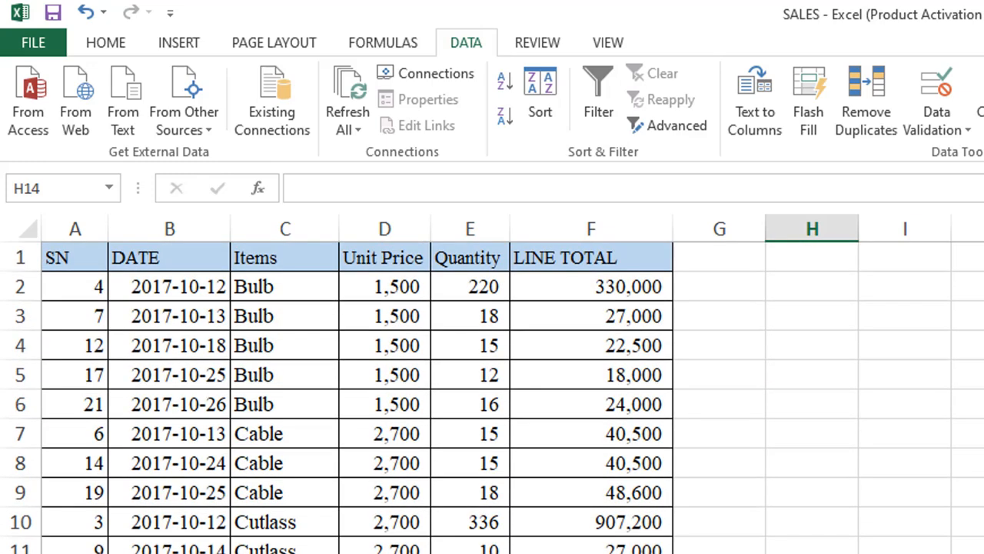
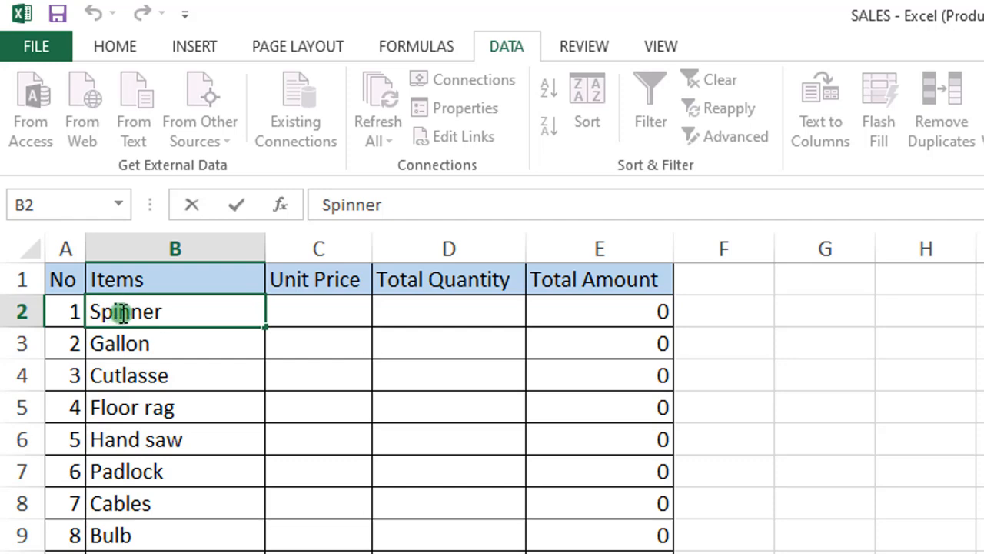
Step: Correct the item name in cell B2 of the Summary sheet to Spanner
key("BackSpace")
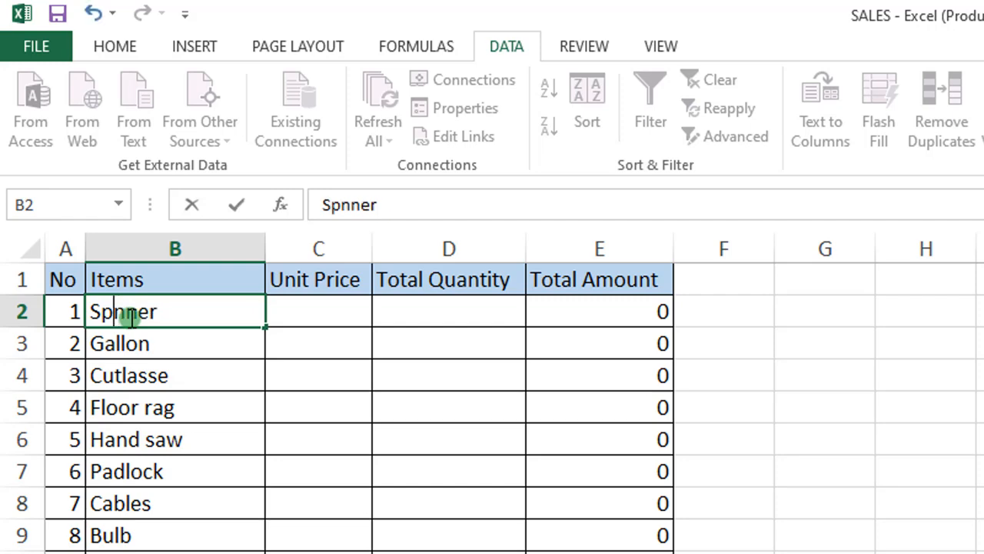
type("a")
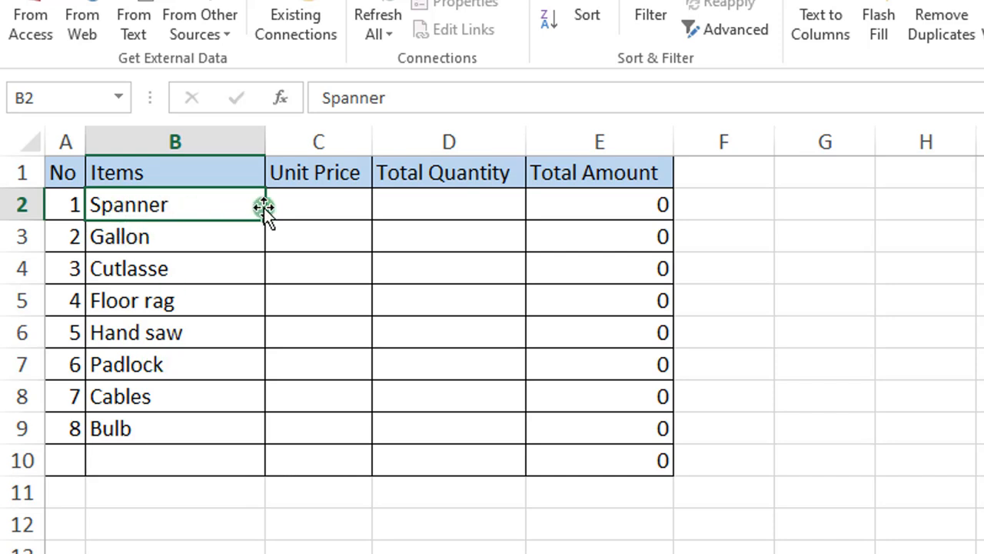
left_click(296, 206)
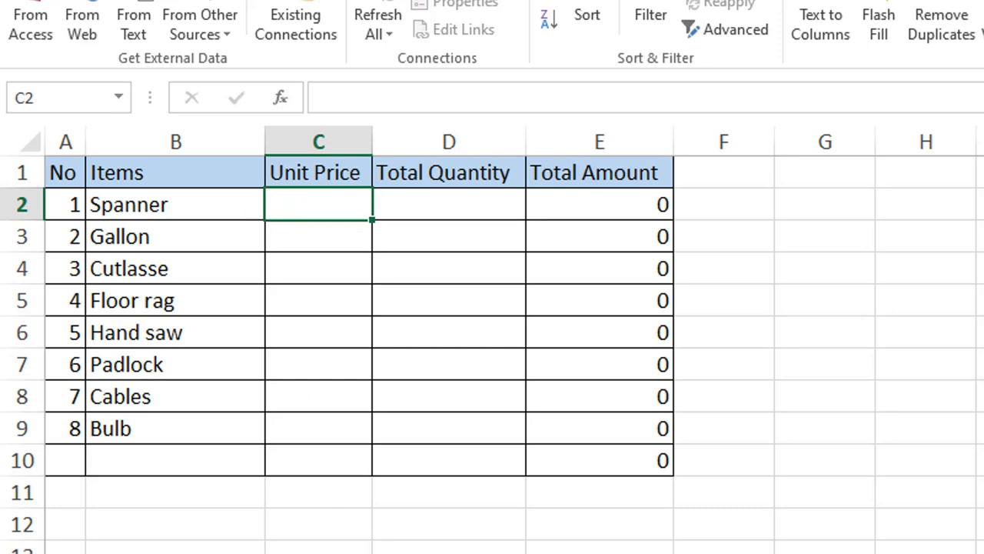
key("ctrl+Page_Up")
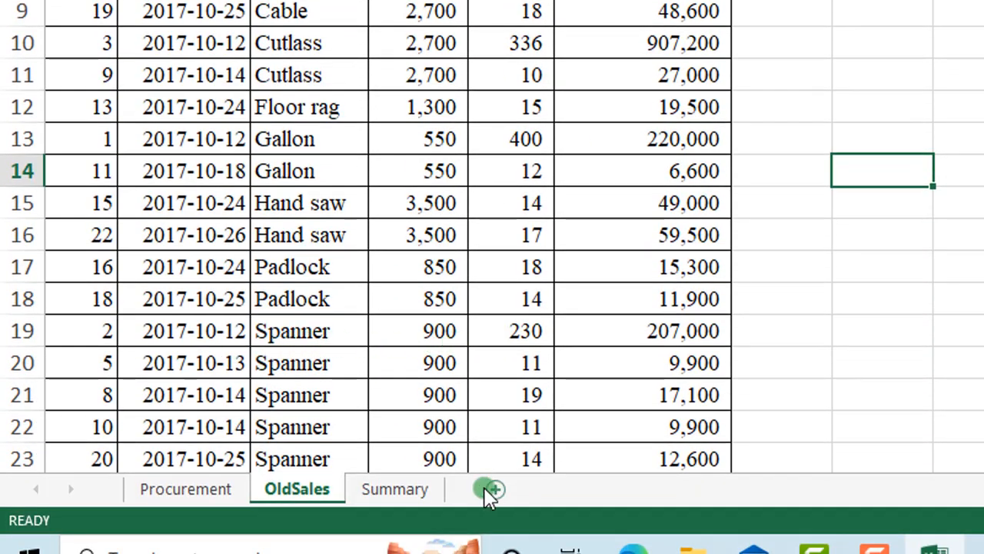
left_click(399, 486)
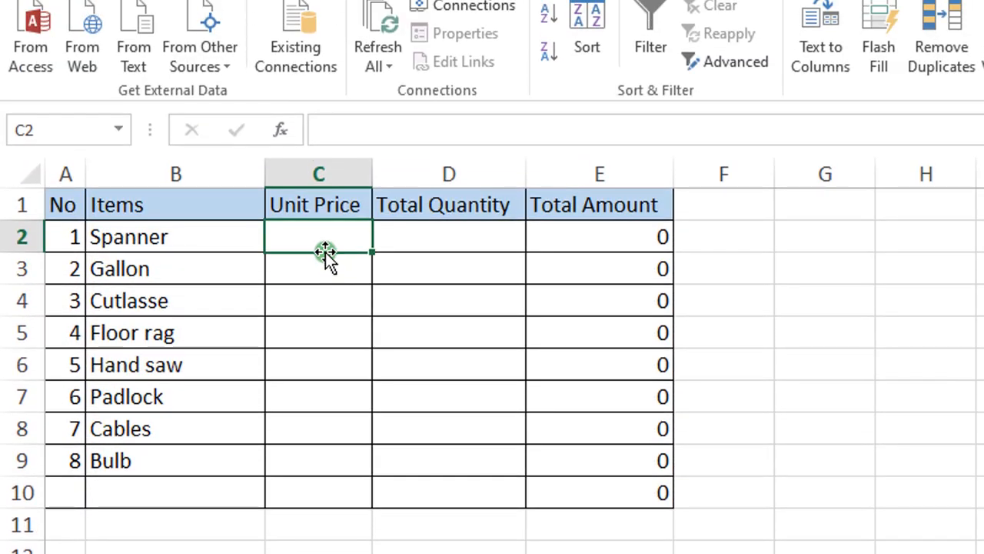
double_click(302, 232)
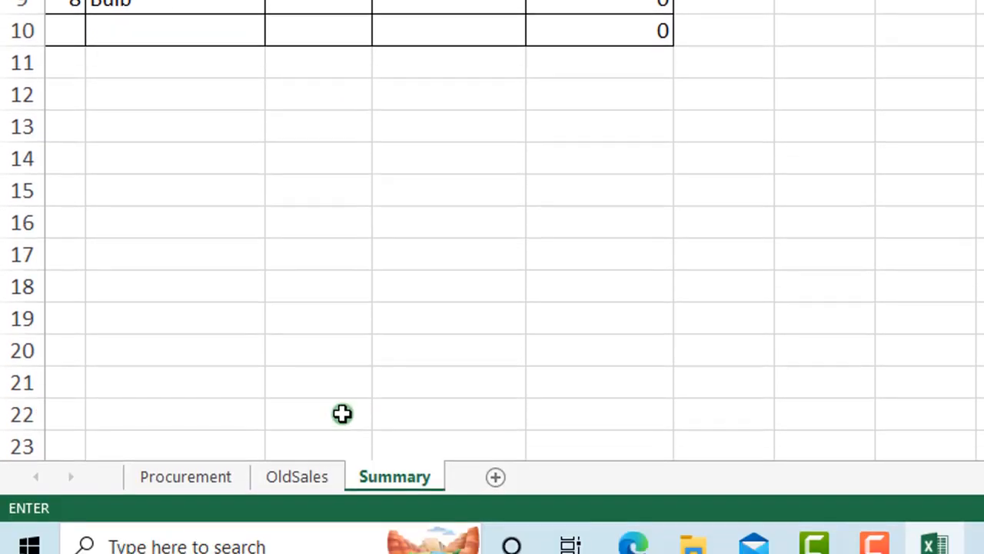
left_click(283, 459)
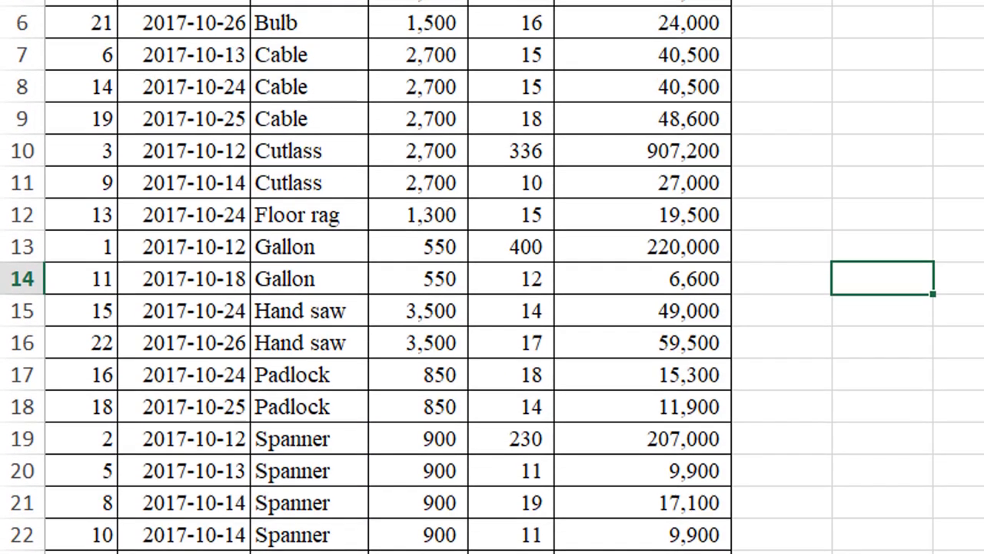
left_click(394, 459)
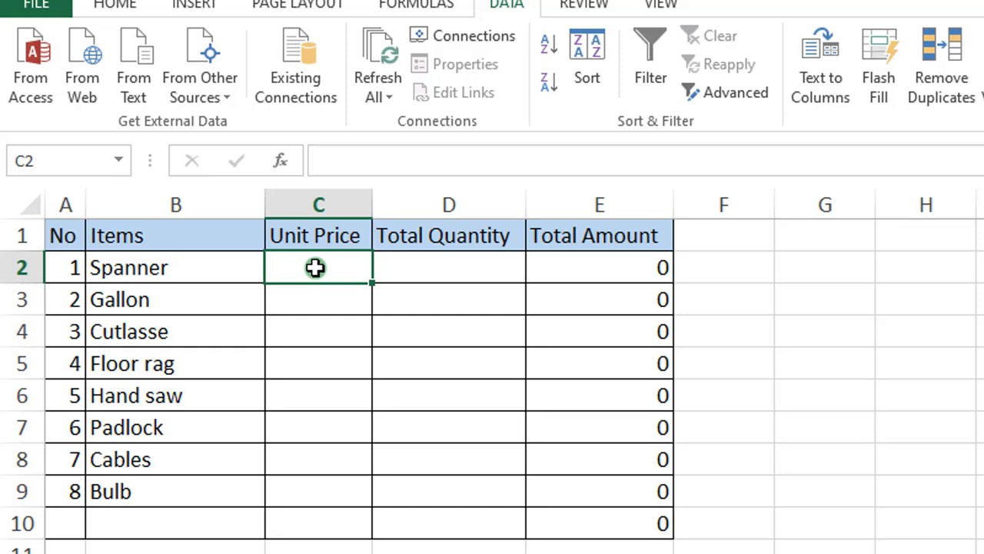
Step: Try to link cell C2 of the Summary sheet to the Spanner unit price with the formula =OldSales!Summary!D19
type("=")
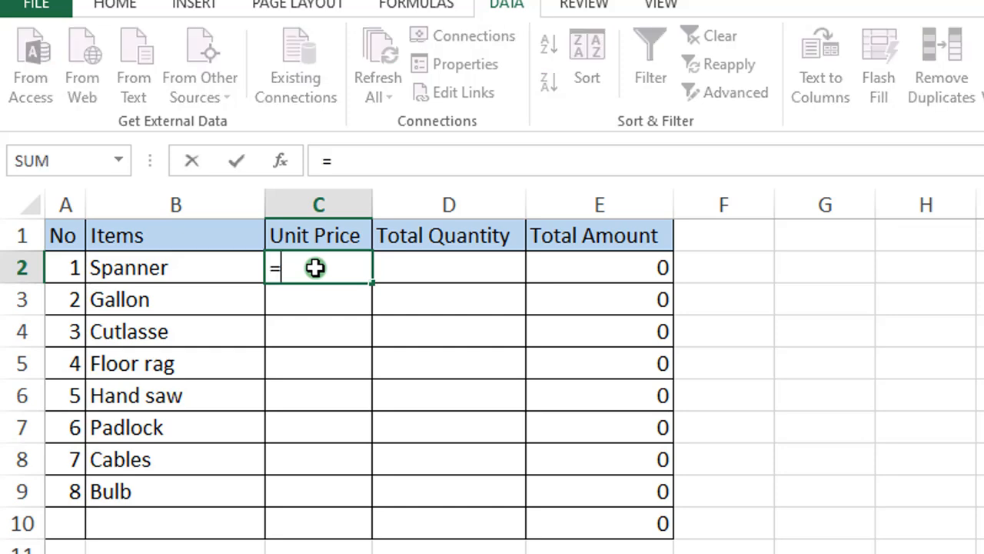
type("O")
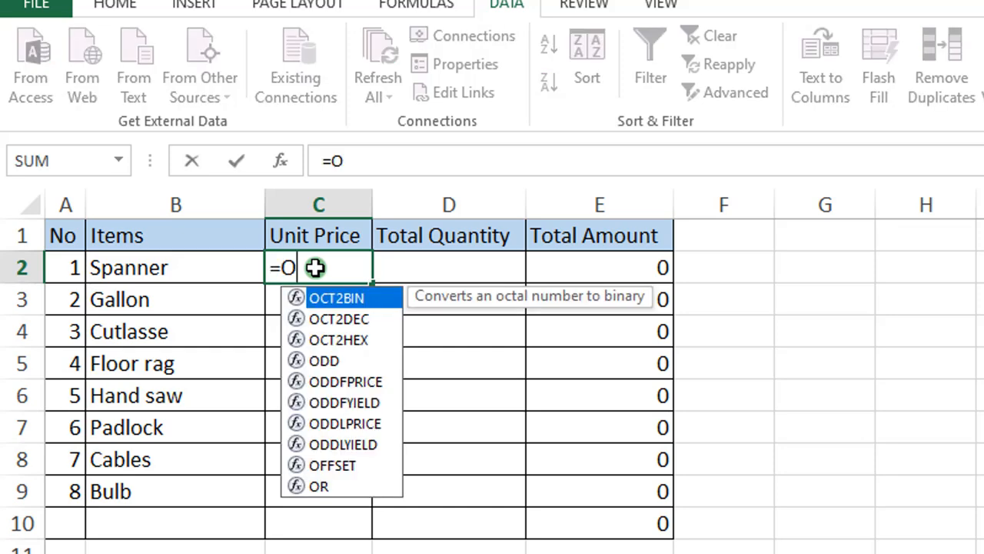
type("I")
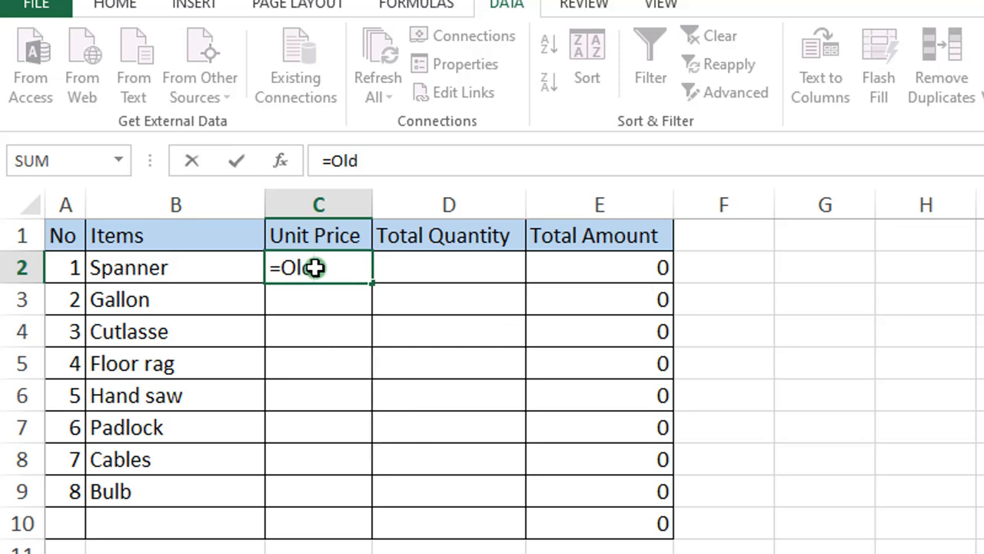
left_click(336, 267)
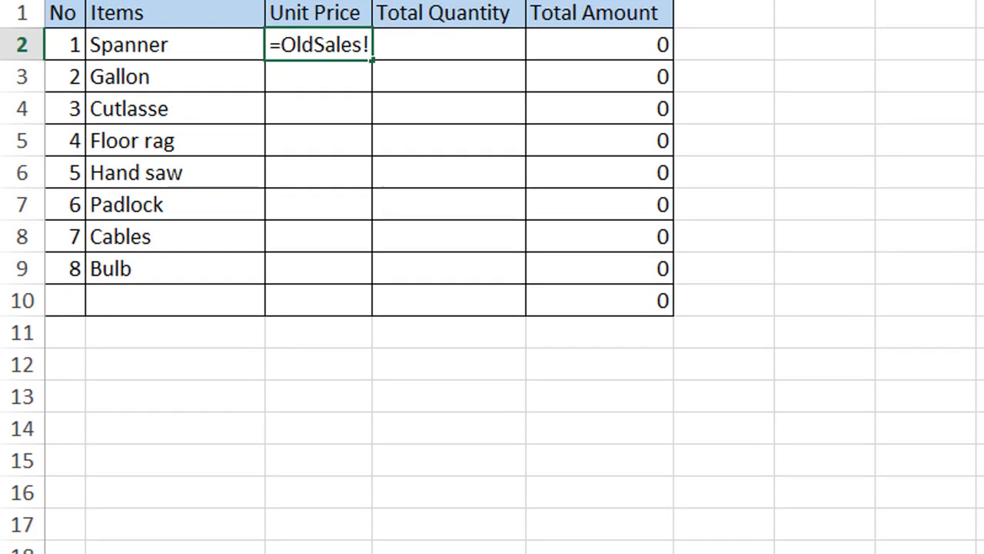
left_click(298, 461)
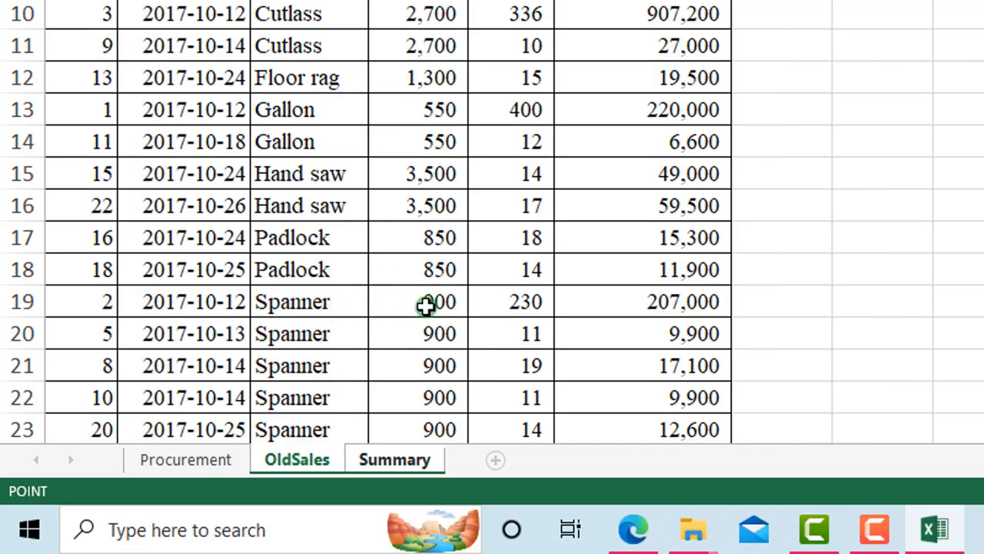
left_click(426, 306)
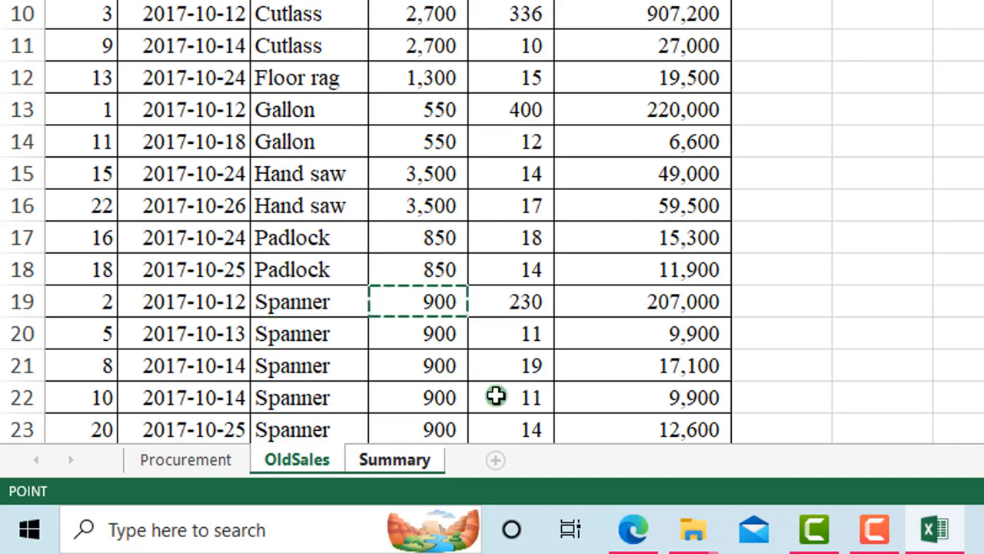
left_click(407, 459)
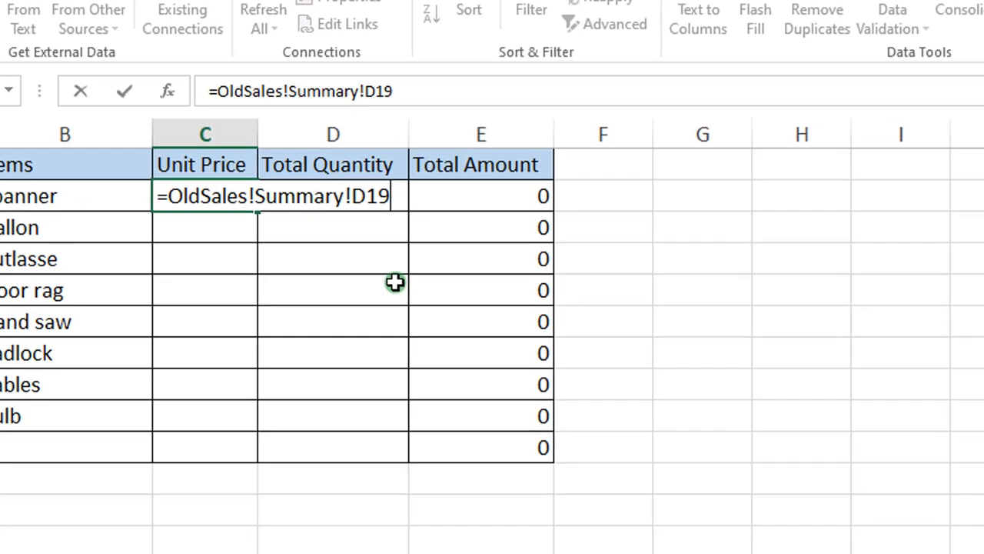
key("Return")
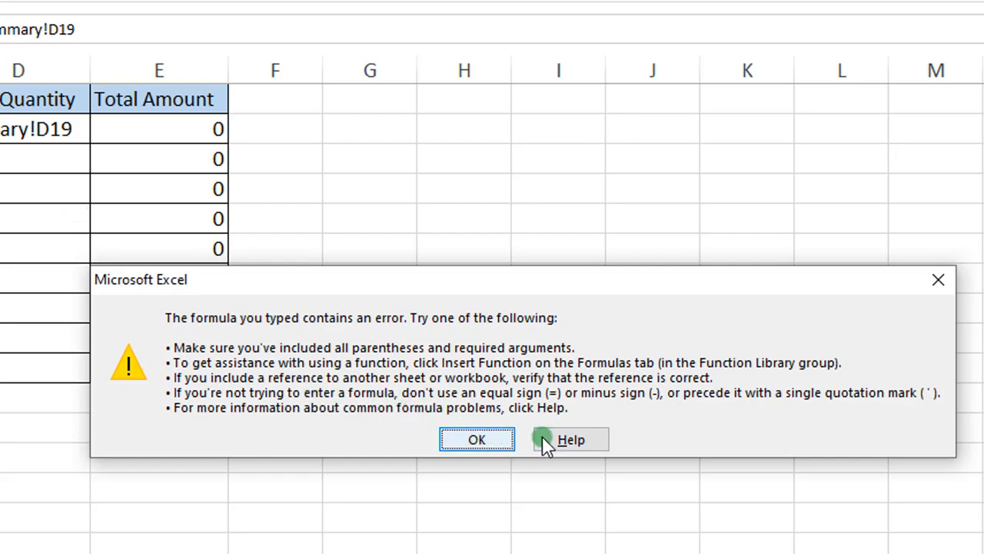
left_click(482, 442)
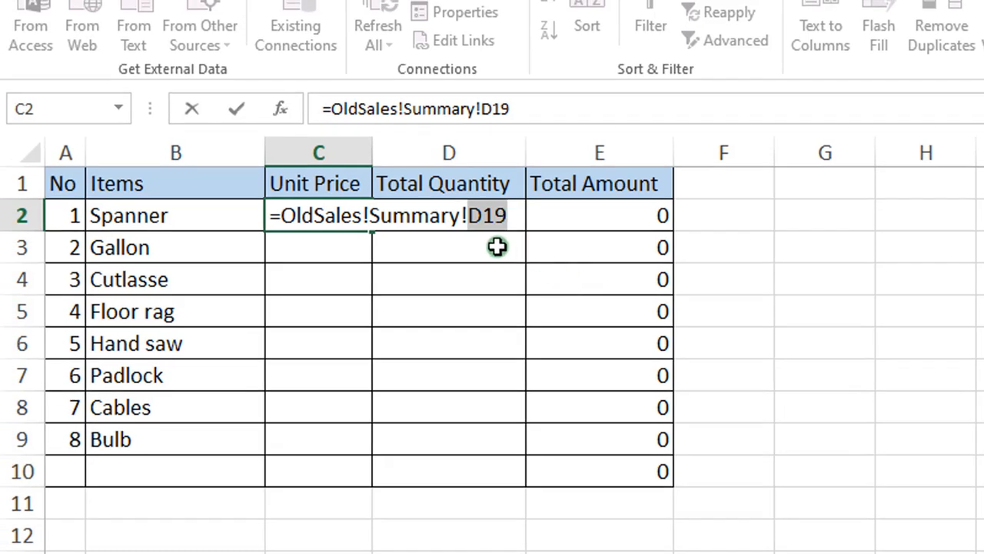
Step: Correct the formula in C2 to =OldSales!D19 by removing the extra Summary! reference
left_click(467, 218)
key("BackSpace")
key("BackSpace")
key("BackSpace")
key("BackSpace")
key("BackSpace")
key("BackSpace")
key("BackSpace")
key("BackSpace")
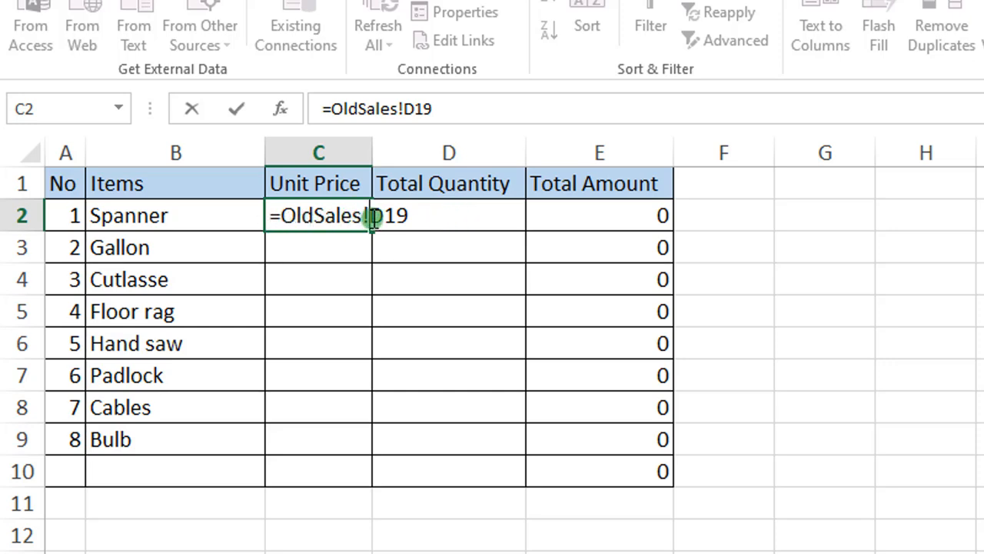
Step: Try to pick the OldSales cell reference in the C2 formula again, and clear the stray Summary! reference
left_click_drag(401, 219, 388, 219)
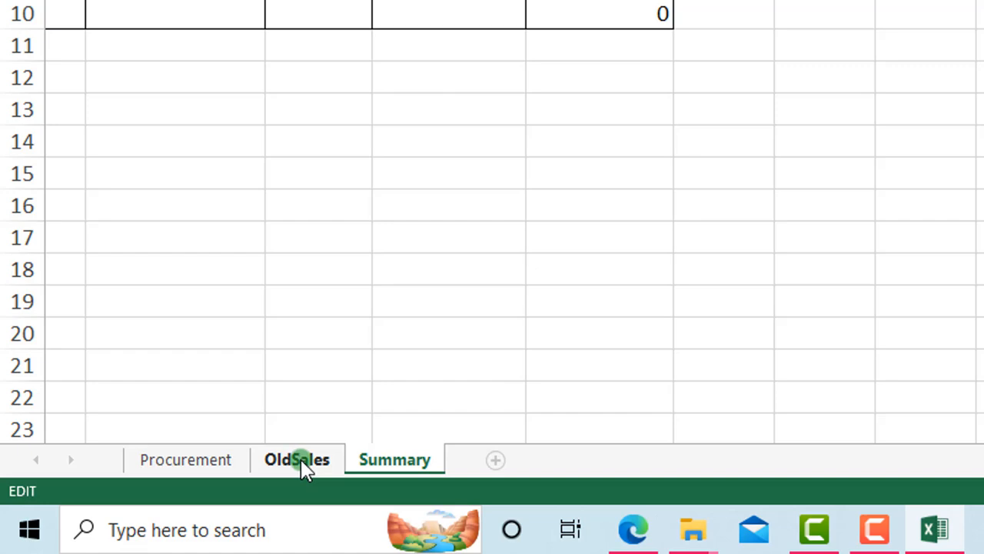
left_click(300, 461)
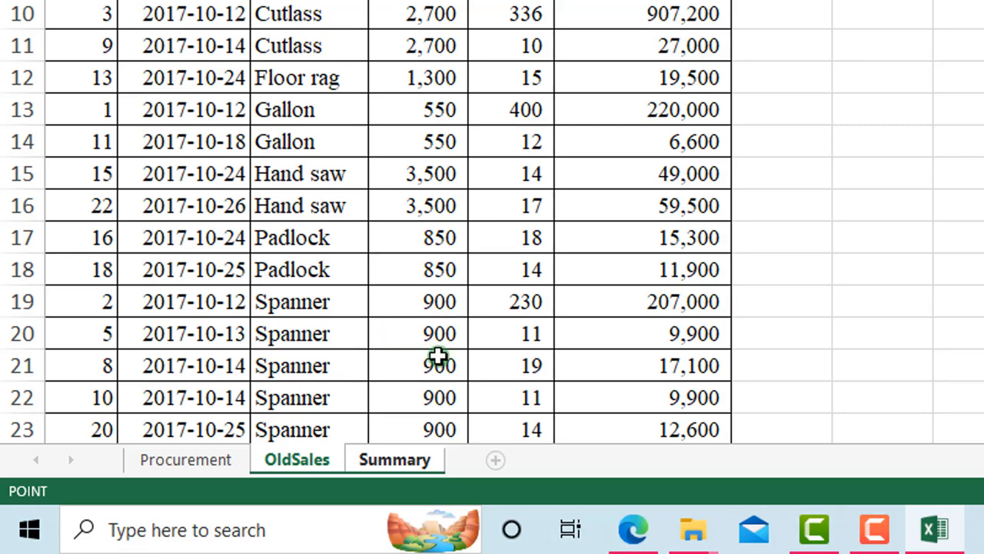
left_click(393, 460)
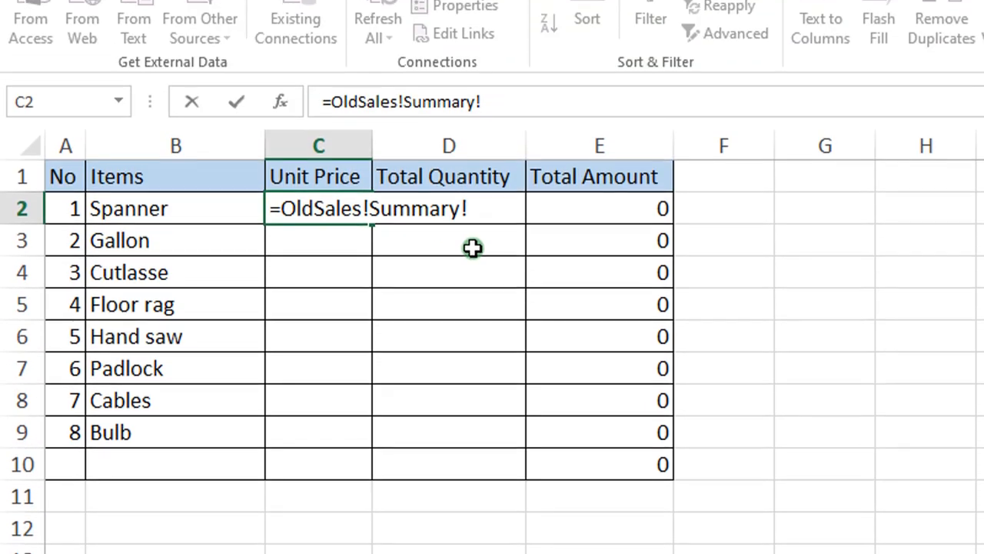
key("BackSpace")
key("BackSpace")
key("BackSpace")
key("BackSpace")
key("BackSpace")
key("BackSpace")
key("BackSpace")
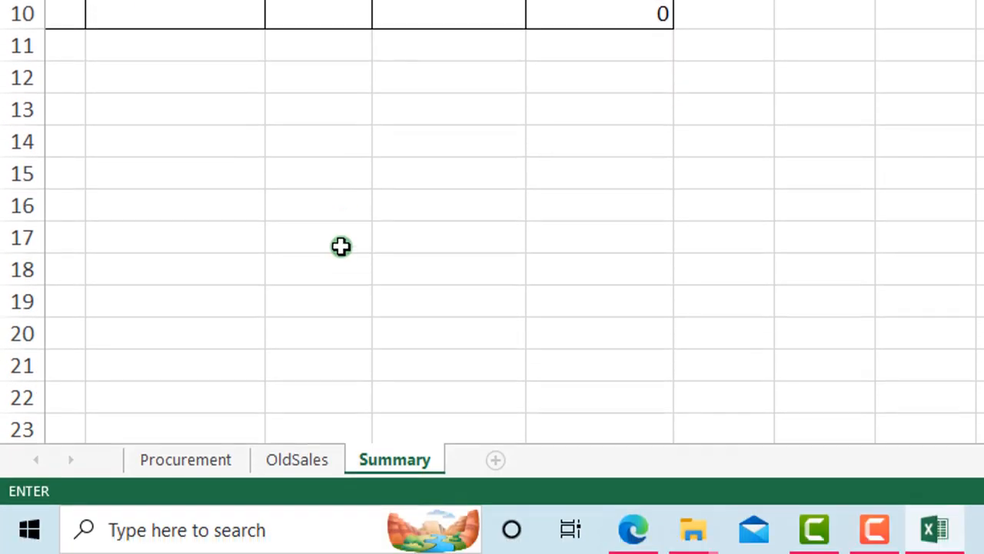
Step: Check the C2 formula against the Spanner unit price in OldSales, and fill it down through C9 on the Summary sheet
left_click(285, 463)
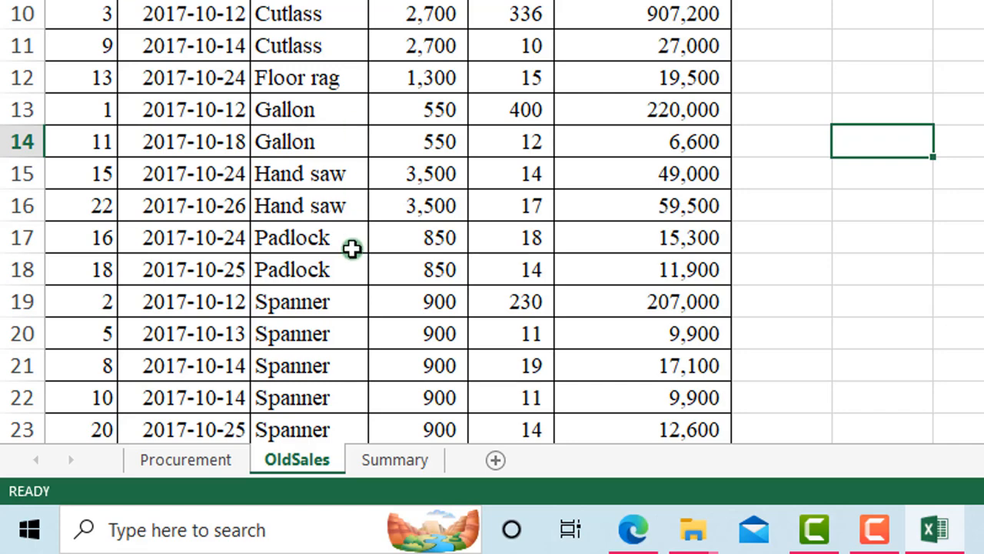
left_click(392, 460)
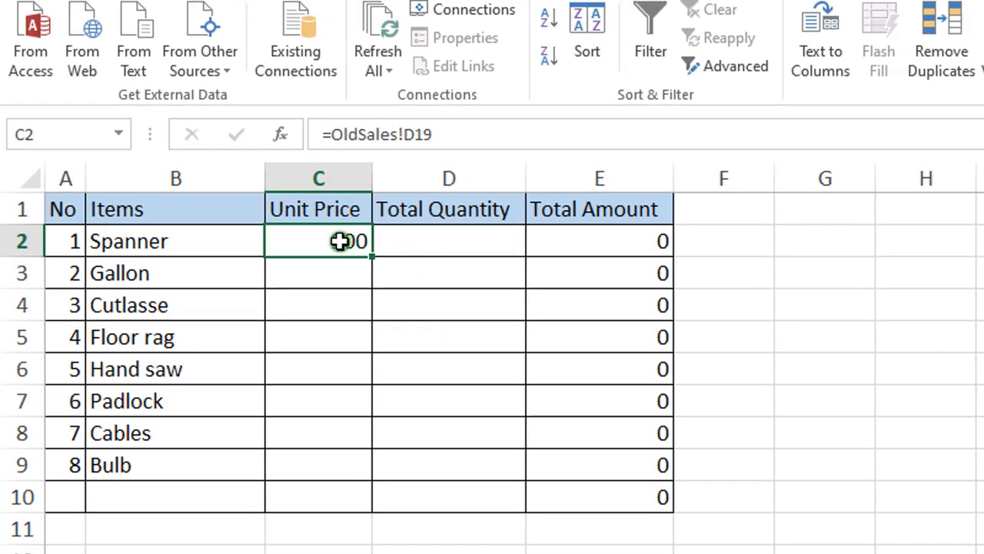
double_click(336, 240)
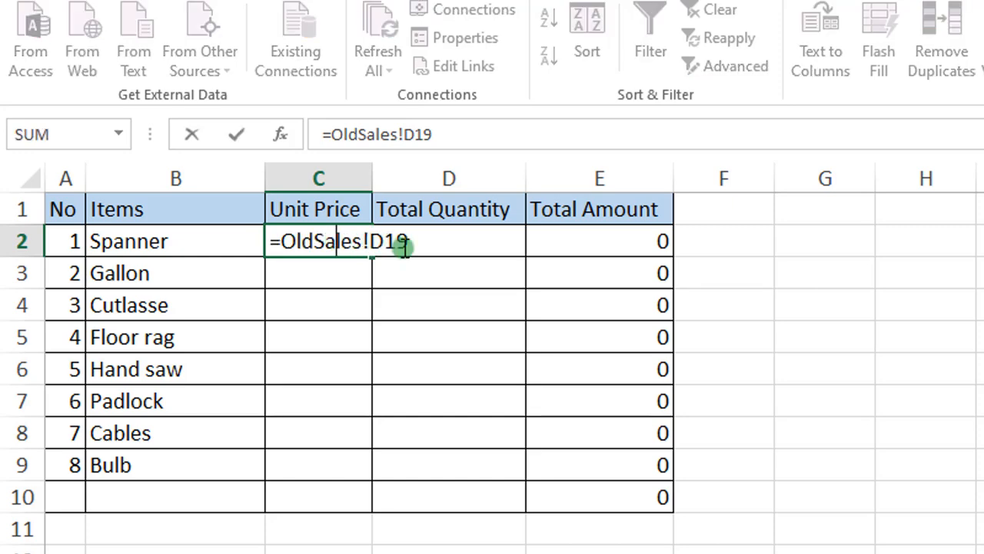
key("Return")
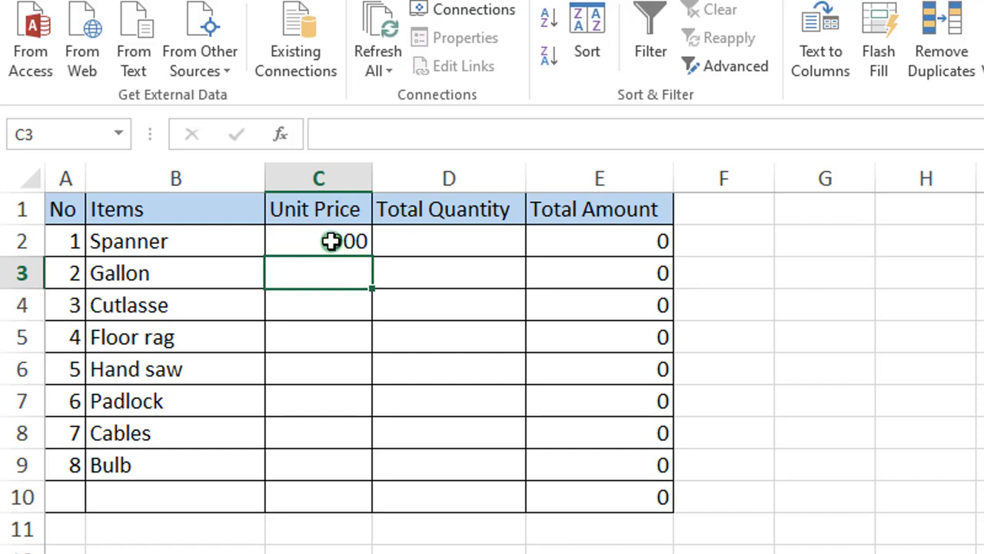
left_click(331, 241)
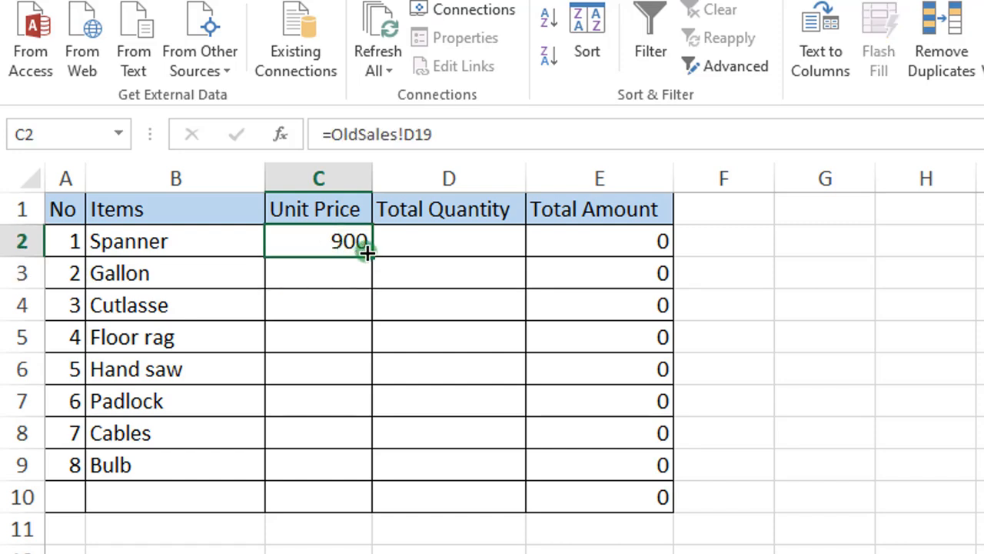
left_click_drag(367, 255, 354, 467)
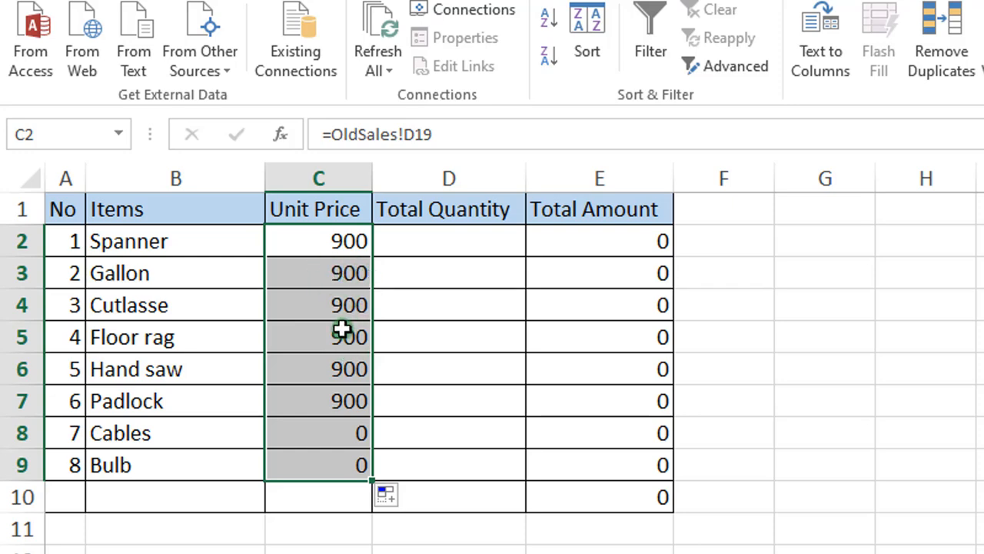
Step: Examine the filled formula in C3 of the Summary sheet and compare it with the item rows and unit prices in OldSales
left_click(329, 270)
double_click(329, 269)
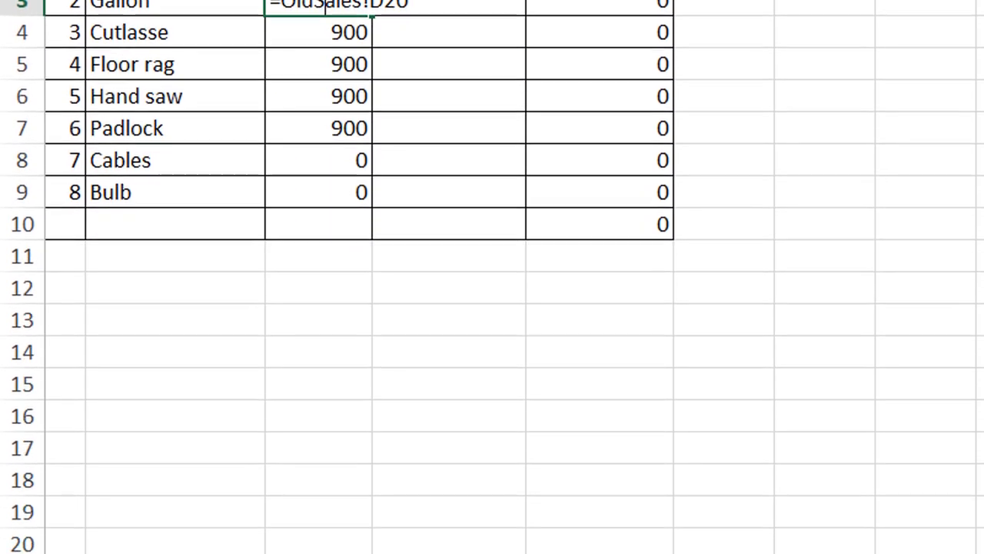
left_click(293, 454)
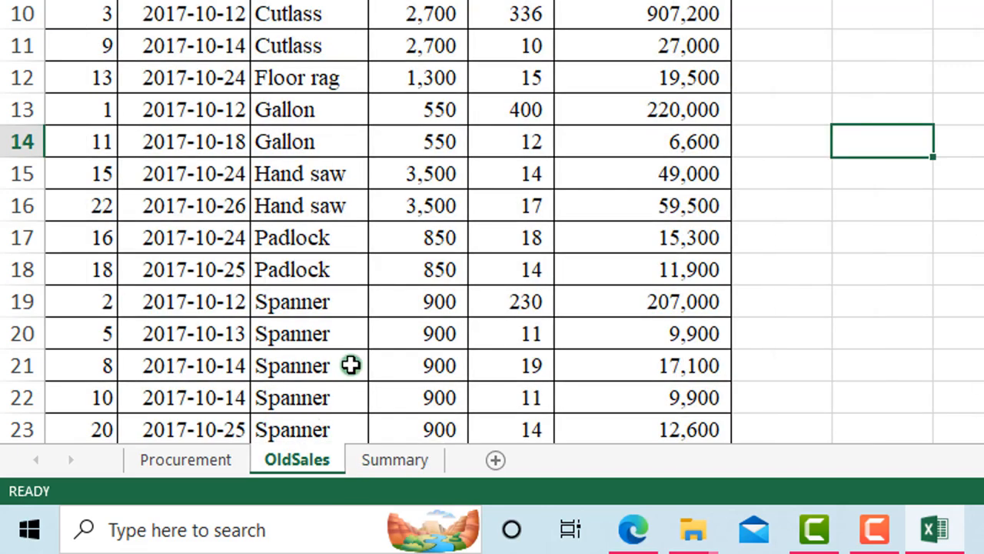
scroll(321, 327, "down", 2)
scroll(320, 328, "down", 1)
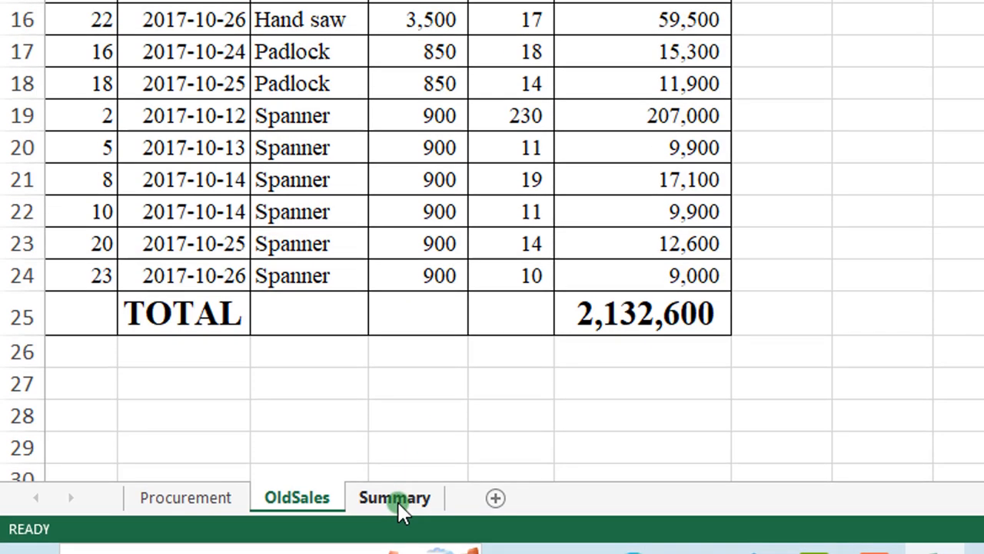
left_click(400, 461)
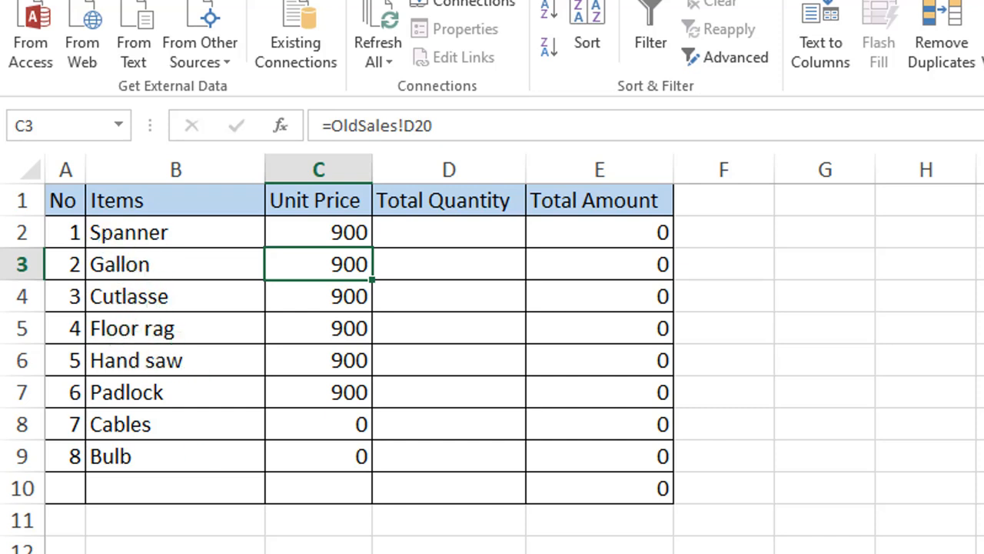
left_click(306, 552)
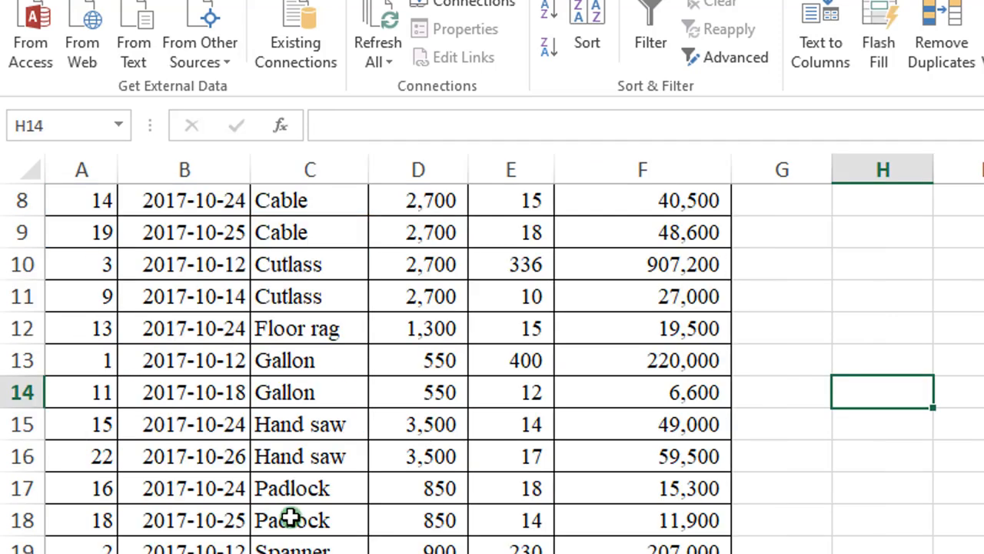
scroll(291, 517, "up", 3)
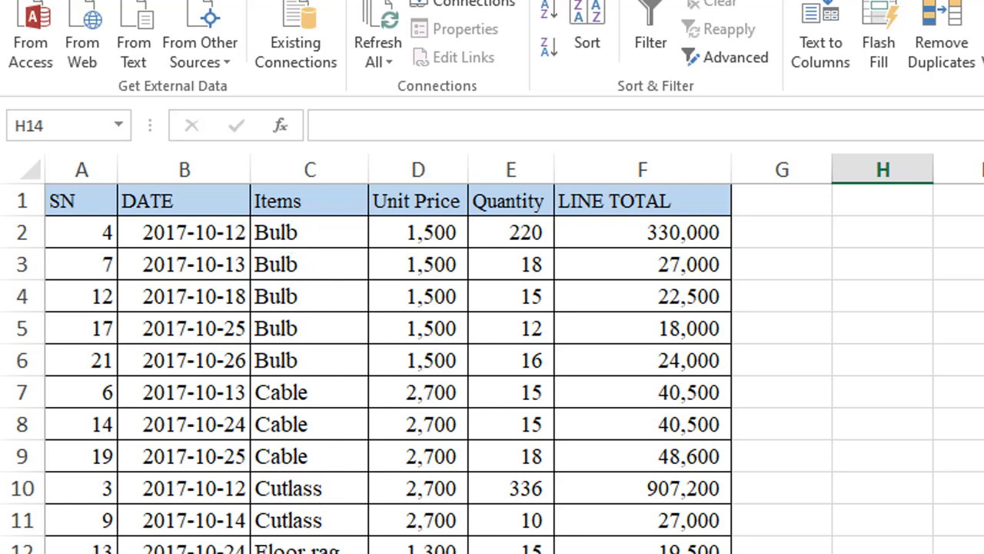
left_click(230, 552)
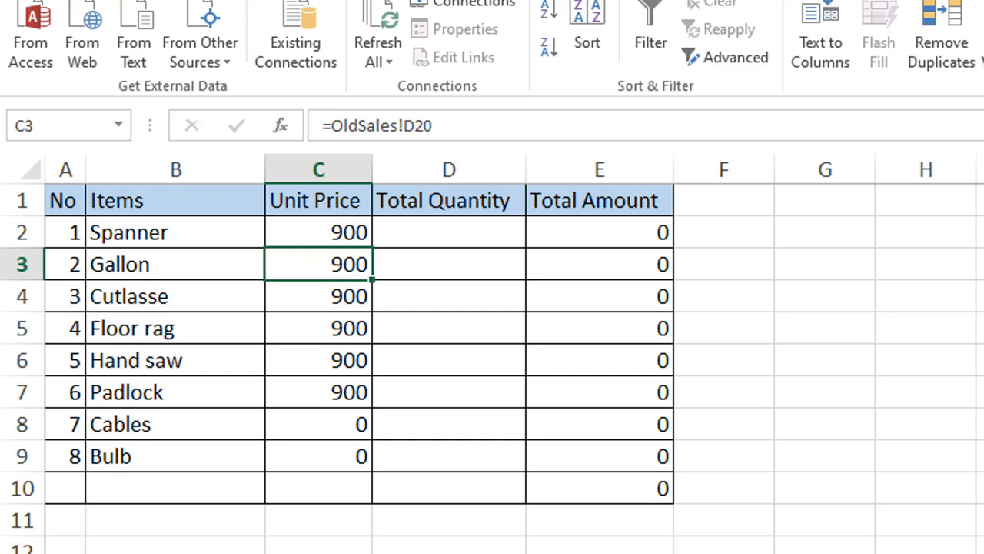
Step: Locate the Gallon unit price in OldSales and change the formula in Summary cell C3 to =OldSales!D13
left_click(269, 551)
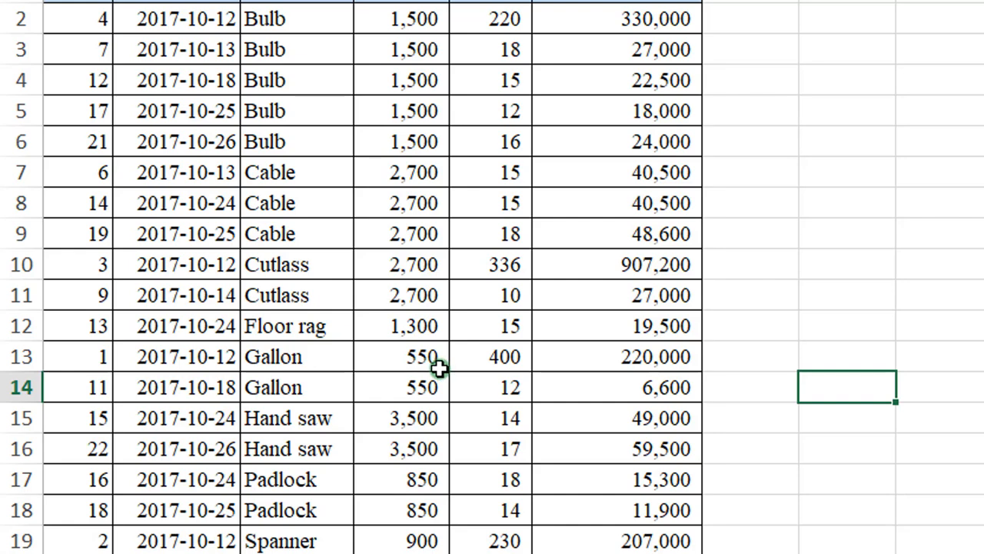
left_click(408, 357)
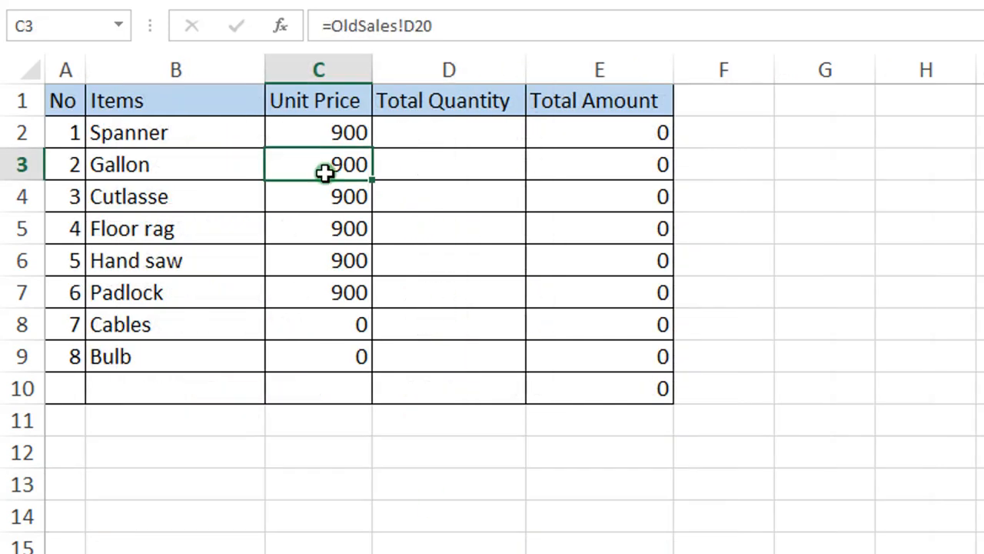
double_click(324, 170)
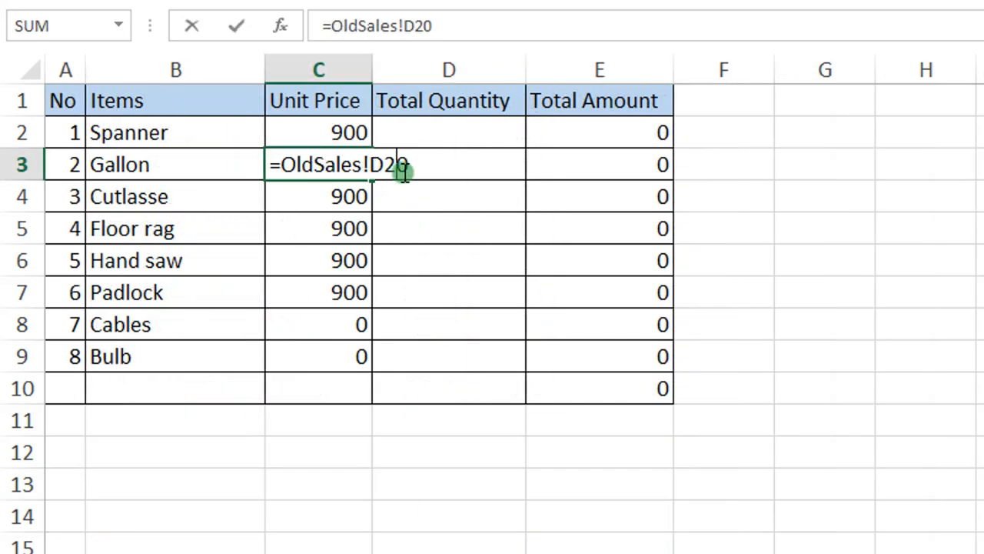
double_click(405, 167)
left_click(415, 165)
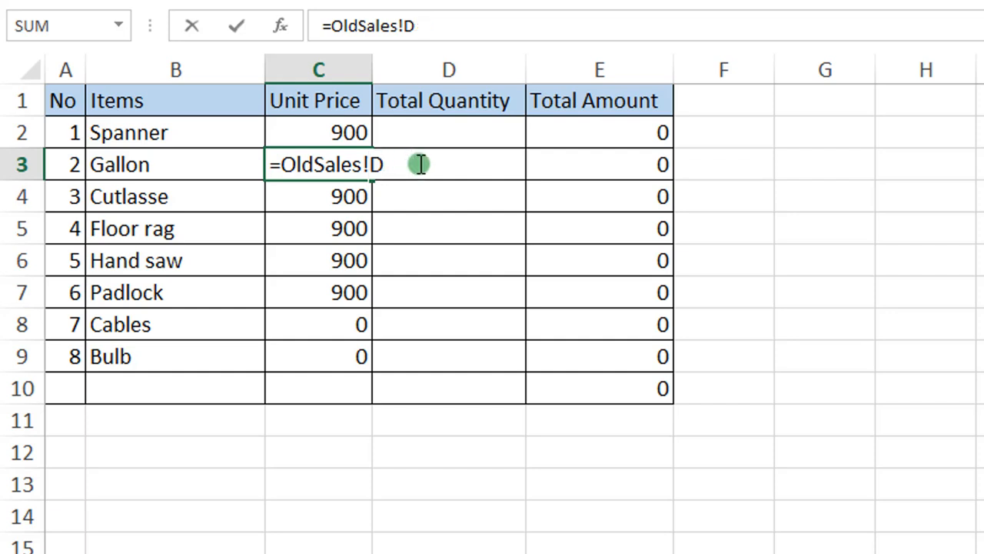
type("13")
key("Return")
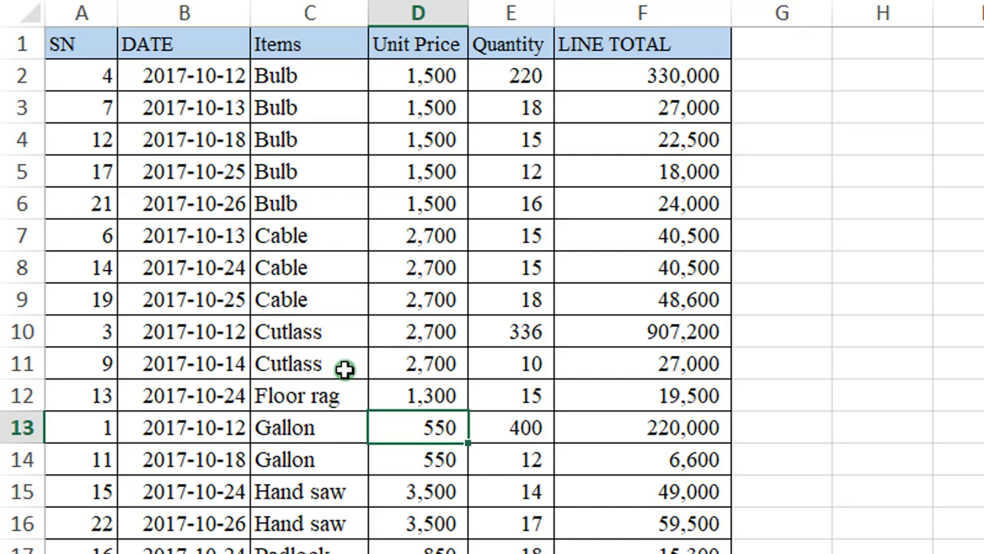
Step: Link the Cutlasse unit price in Summary cell C4 to cell D10 of OldSales
left_click(397, 334)
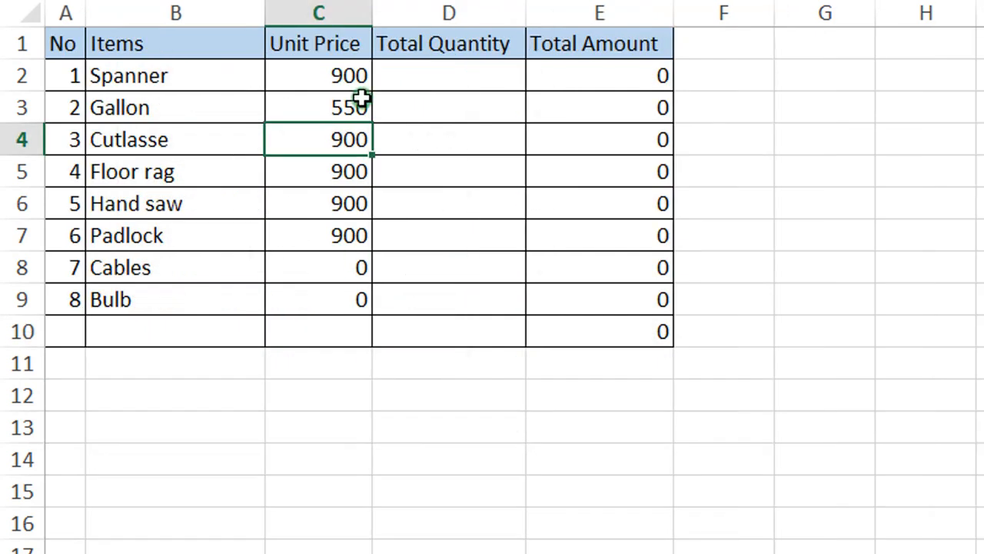
double_click(356, 146)
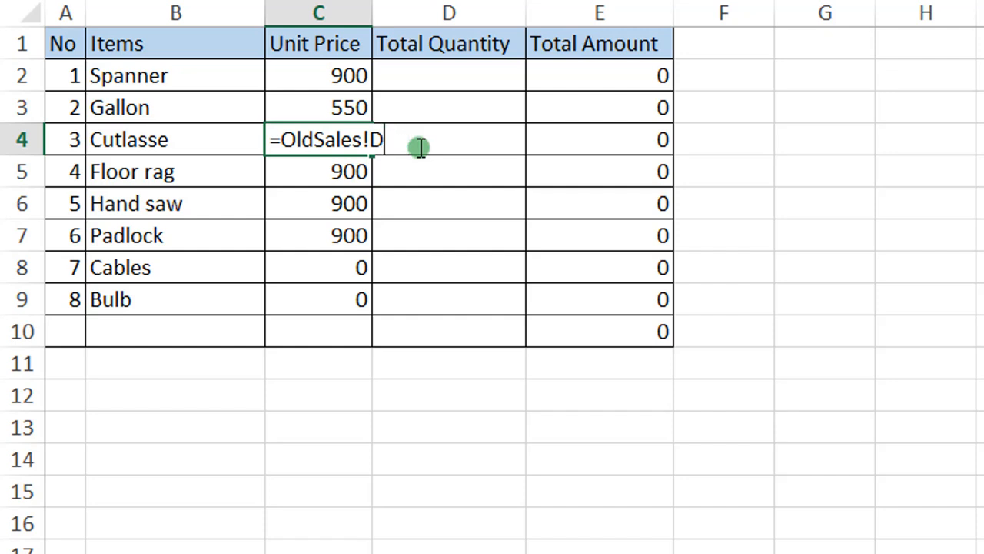
key("Return")
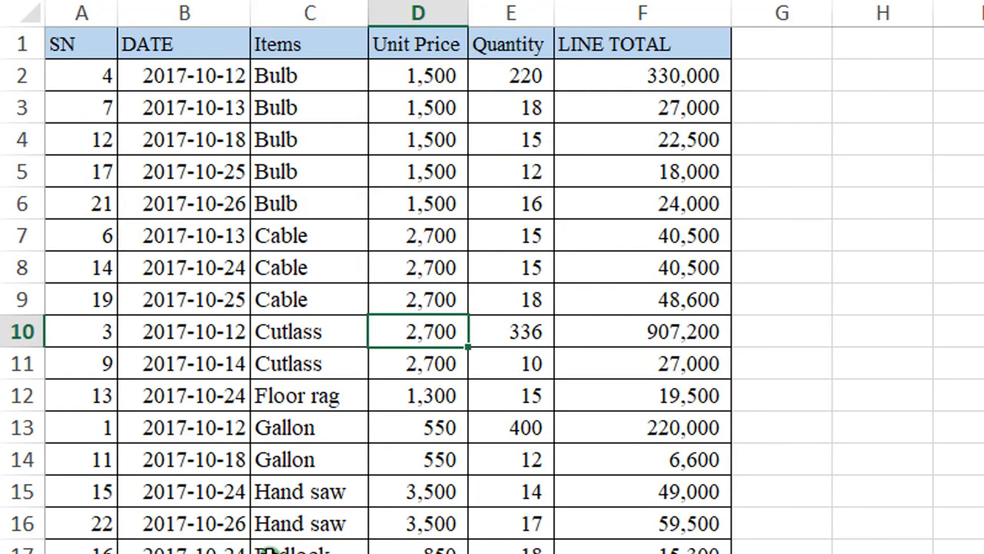
Step: Link the Floor rag unit price in Summary cell C5 to cell D12 of OldSales
left_click(440, 397)
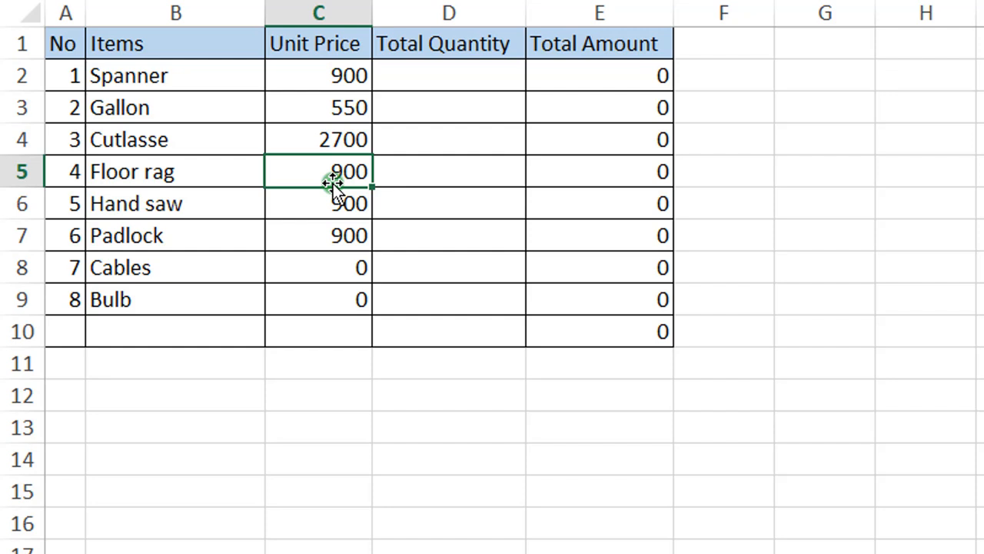
key("Return")
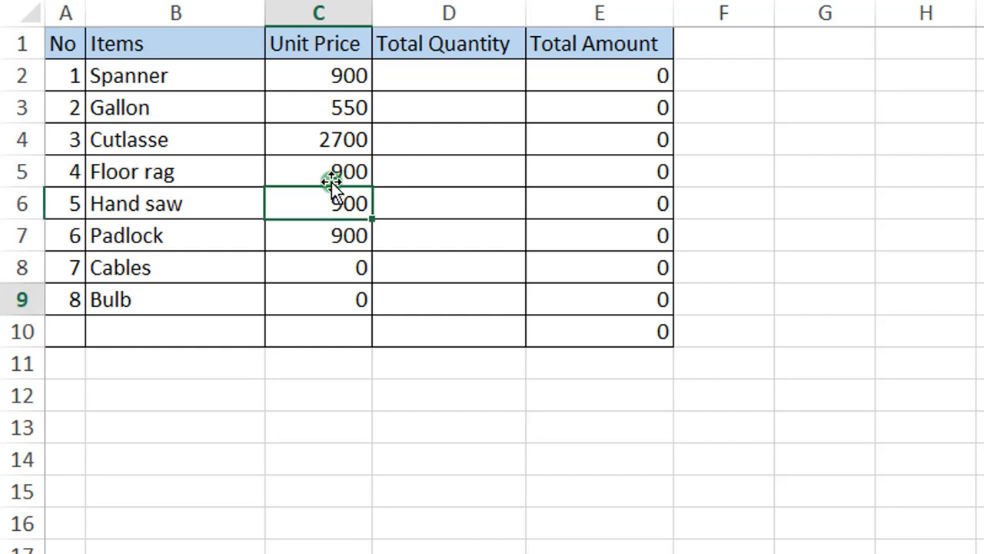
double_click(354, 176)
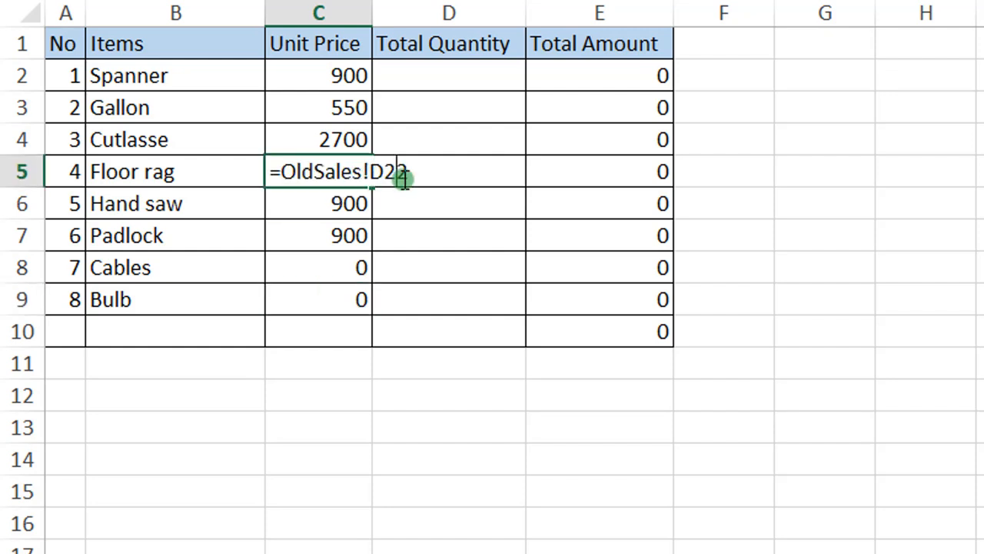
type("1")
key("Return")
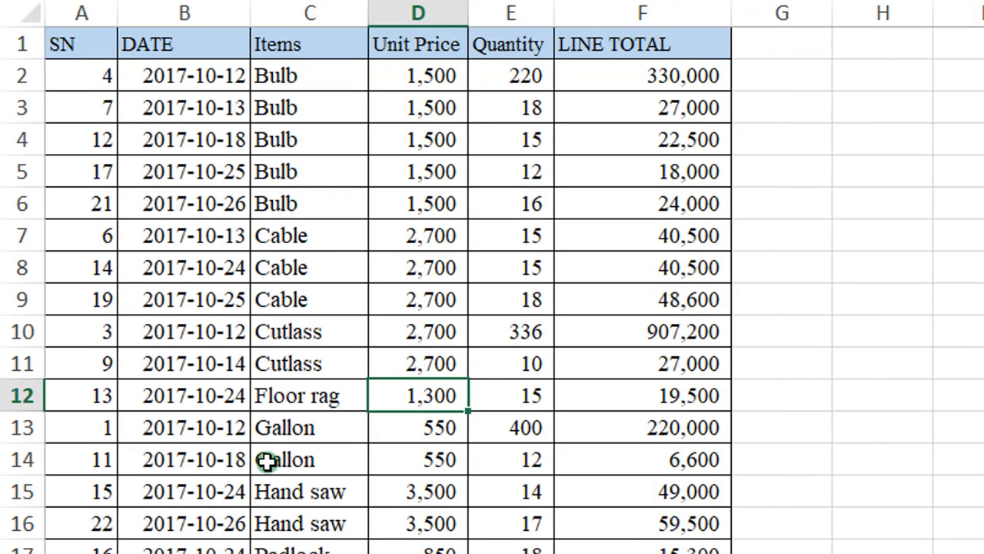
Step: Locate the Hand saw unit price in OldSales and point the formula in Summary cell C7 to D15
left_click(425, 492)
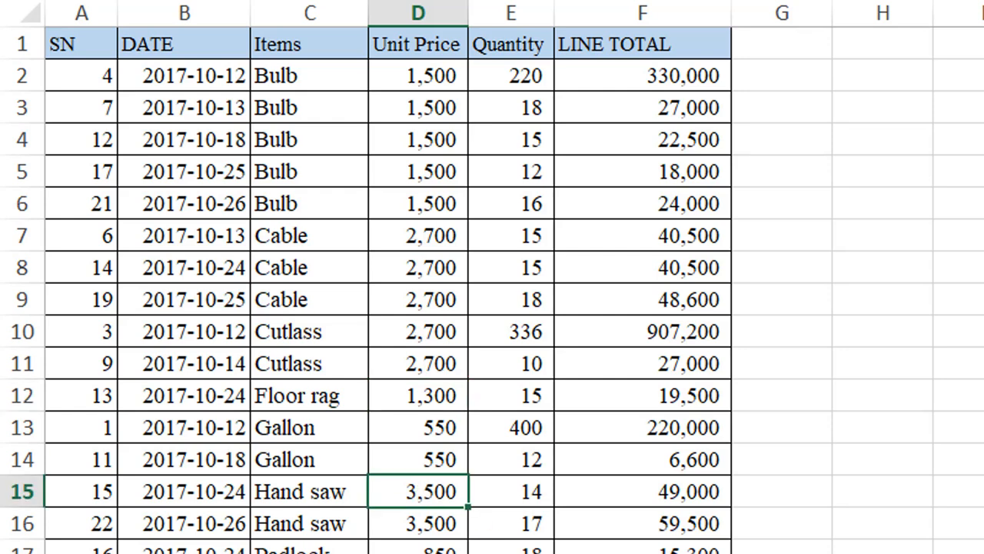
key("ctrl+Page_Down")
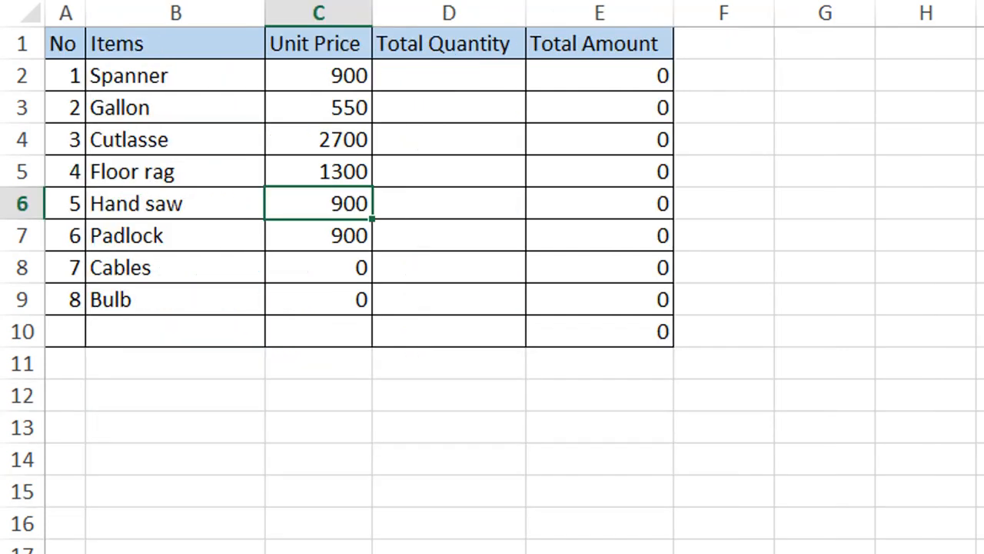
double_click(325, 235)
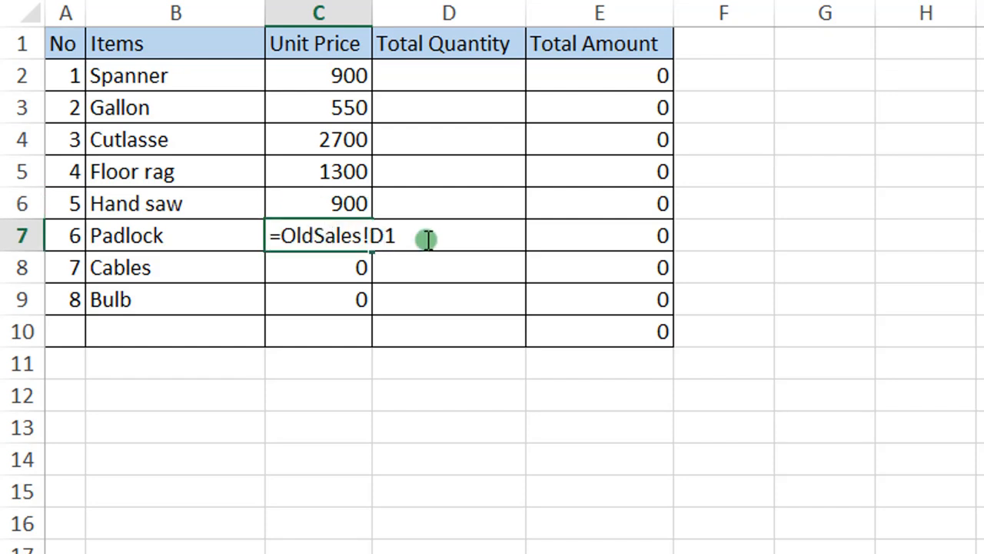
key("Return")
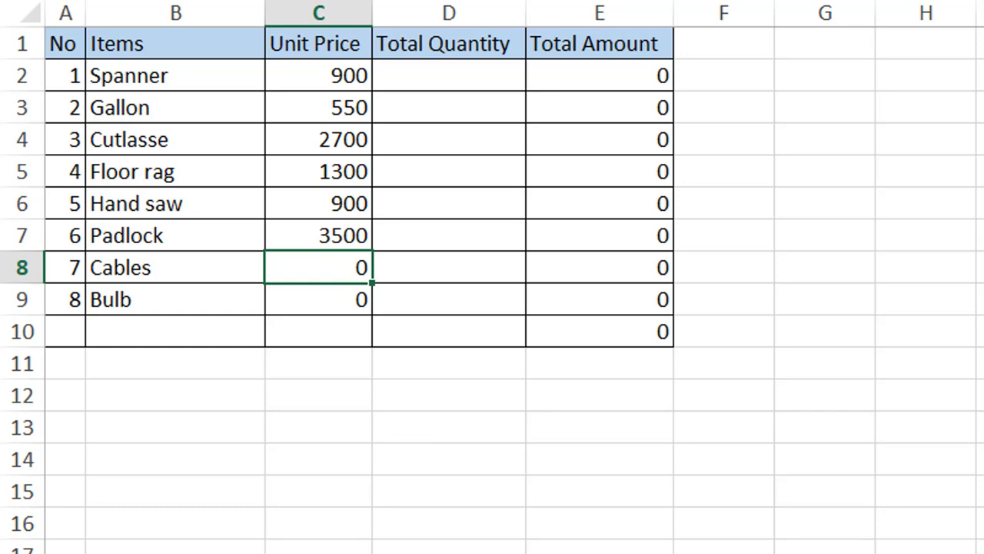
Step: Locate the Padlock unit price in OldSales and link Summary cell C7 to cell D17 of that sheet
key("ctrl+Page_Up")
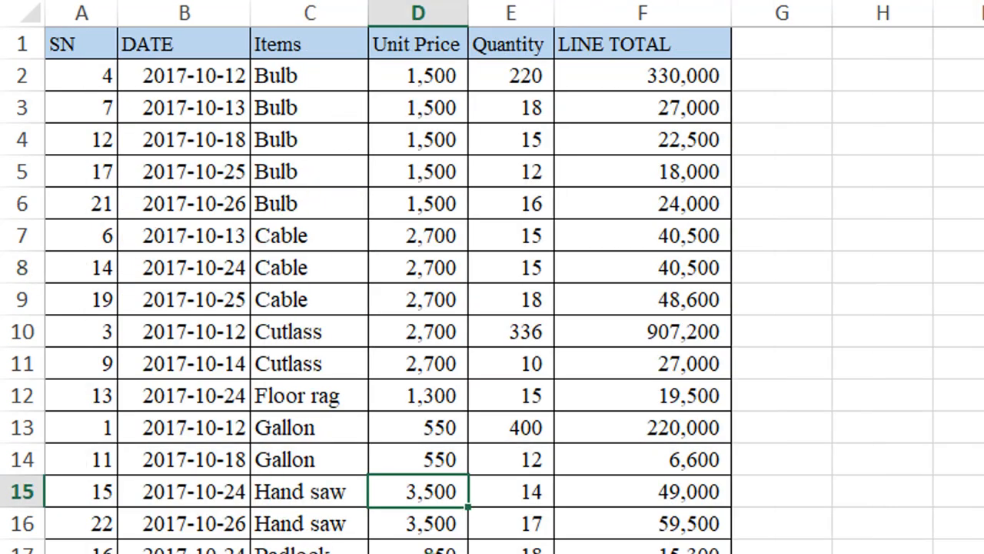
left_click(419, 549)
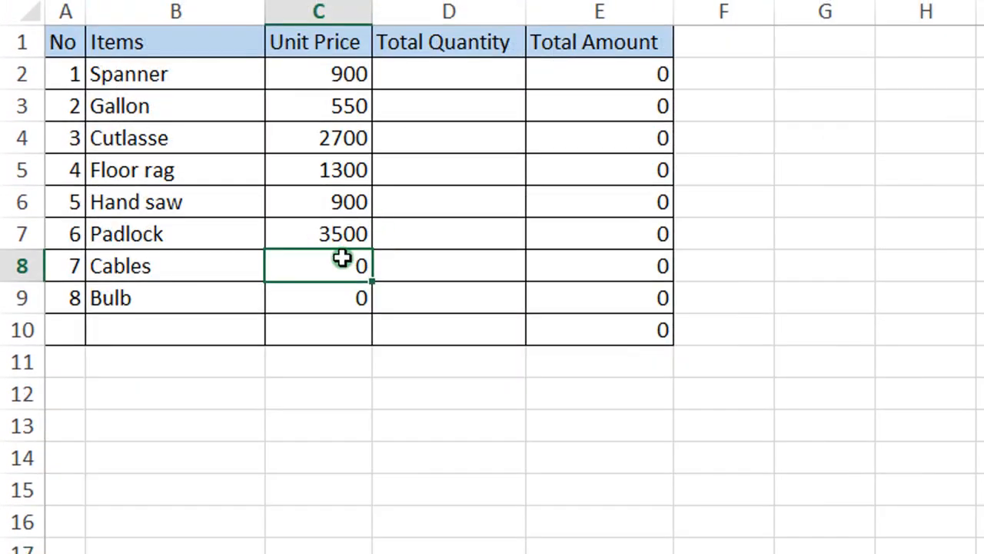
double_click(341, 261)
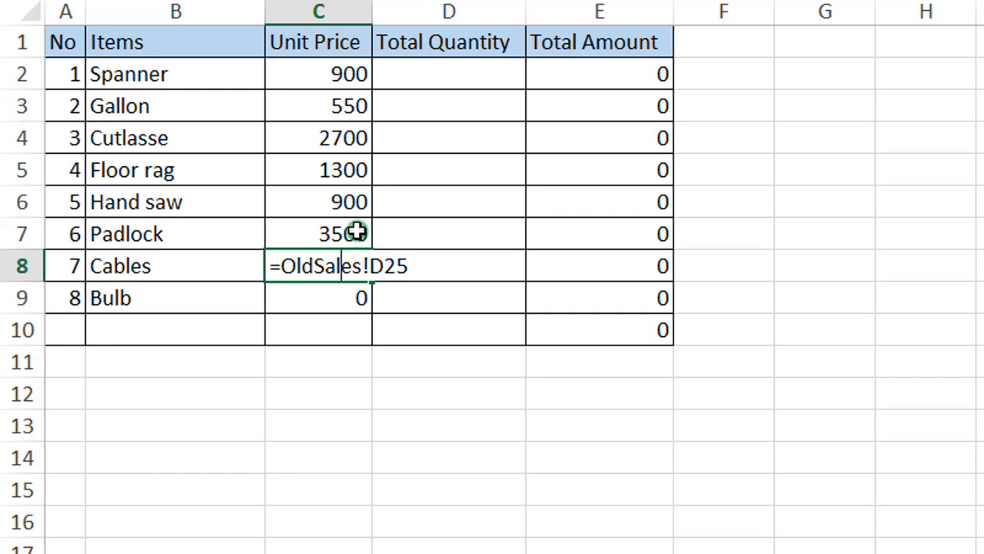
double_click(356, 231)
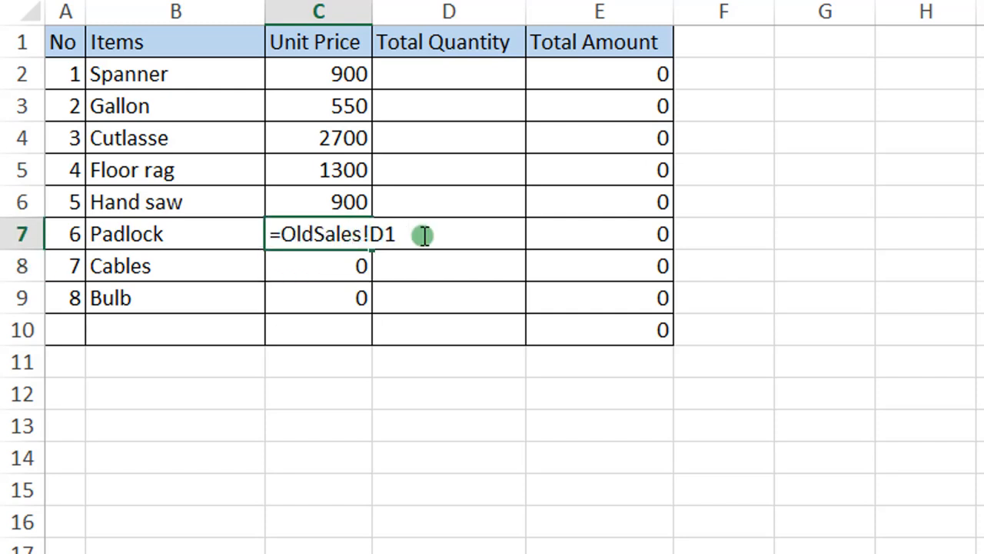
key("Return")
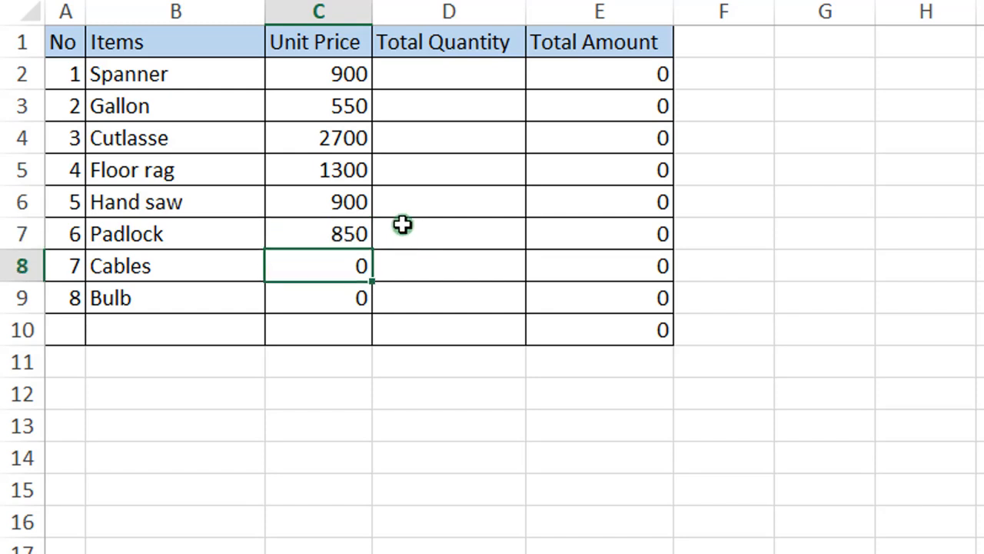
Step: Point the Hand saw unit price formula in Summary cell C6 to cell D15 of OldSales
double_click(343, 202)
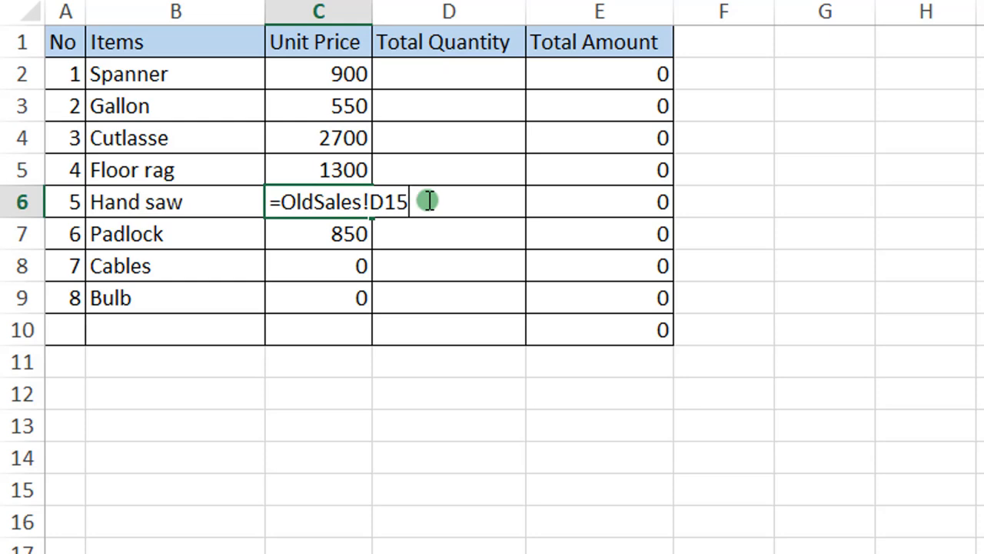
key("Return")
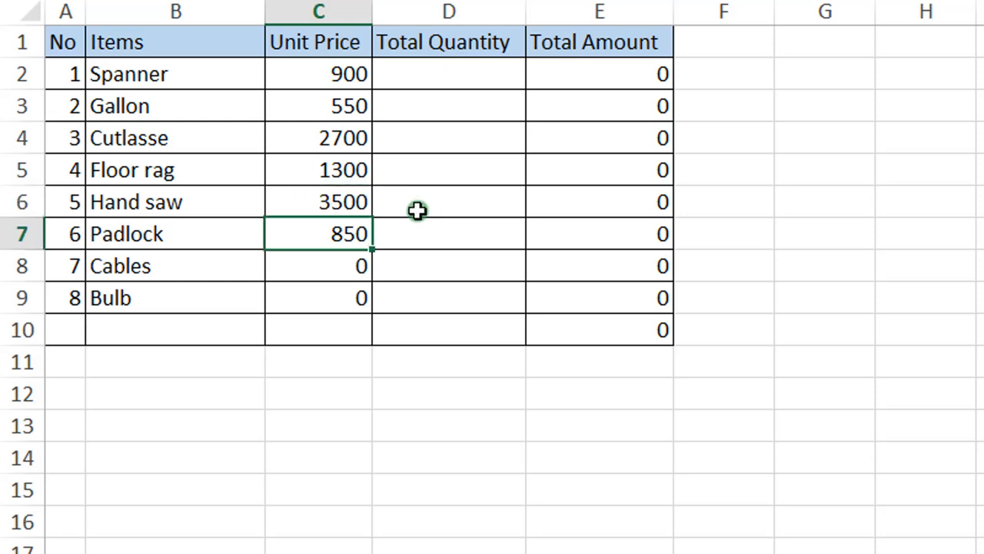
Step: Locate the first Cable unit price in OldSales and link Summary cell C8 to cell D7 of that sheet
key("ctrl+bracketleft")
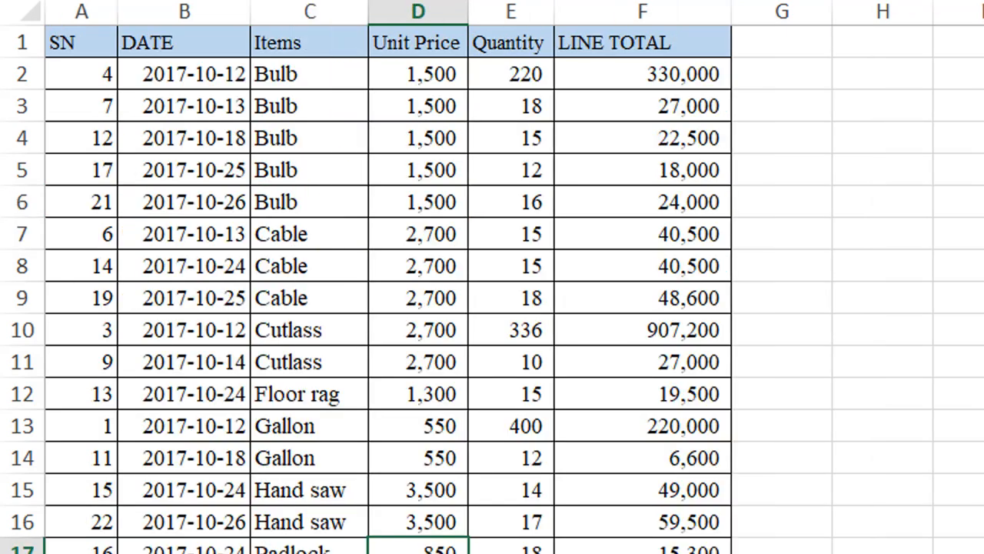
left_click(427, 244)
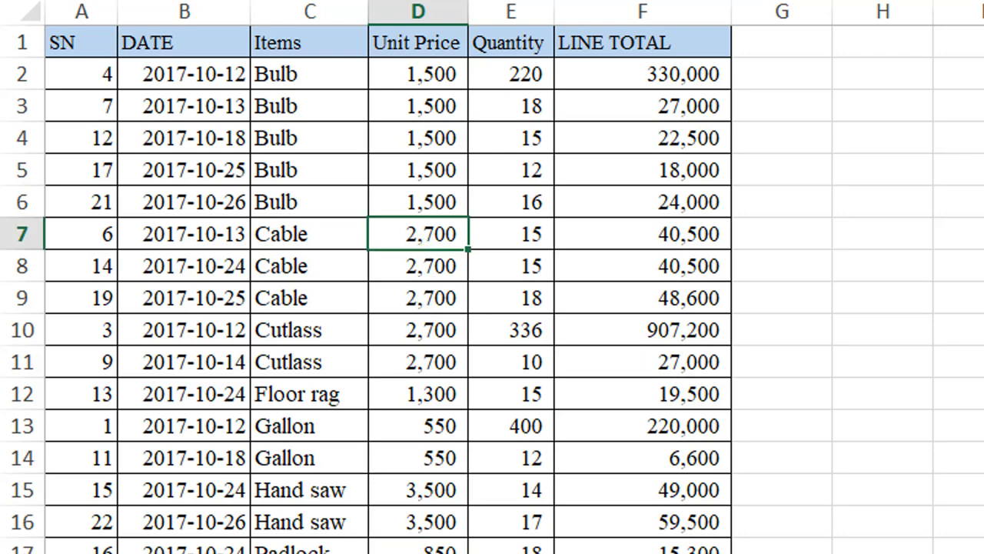
key("F5")
key("Return")
double_click(327, 261)
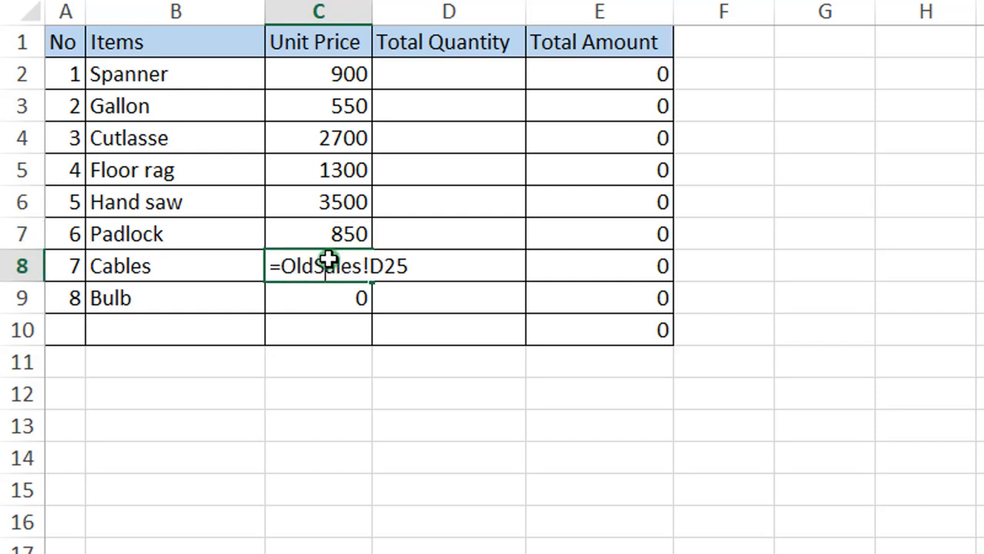
left_click(422, 275)
key("BackSpace")
key("BackSpace")
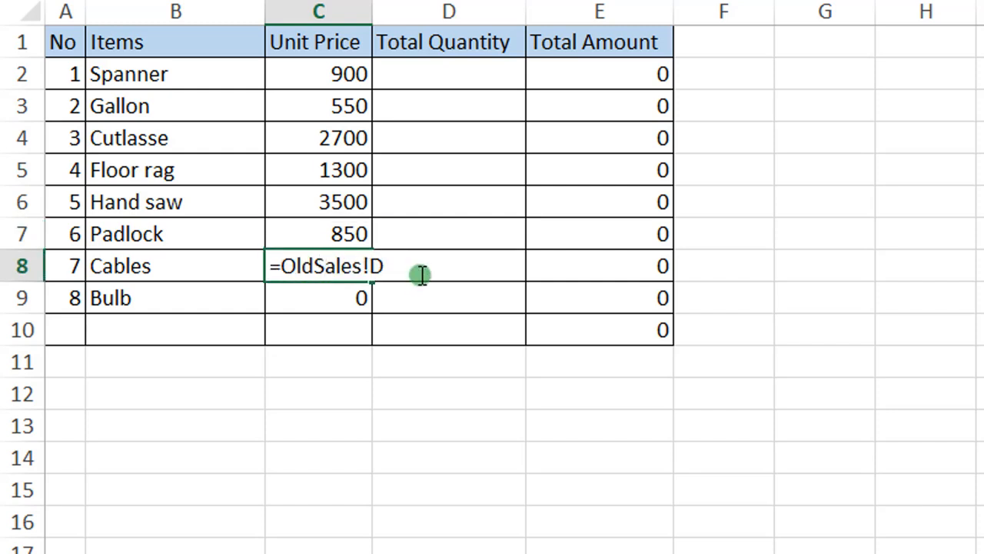
key("Return")
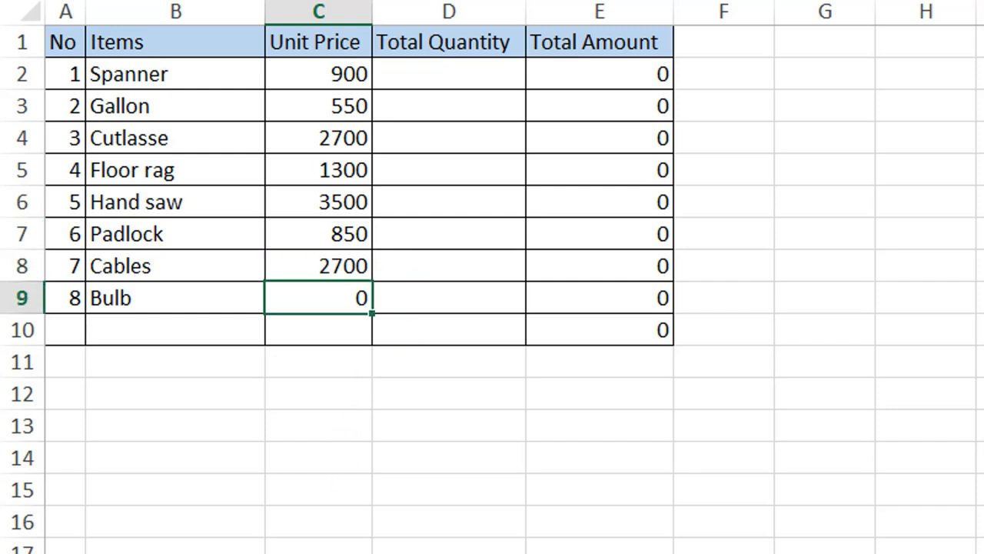
Step: Look up the Bulb unit price in cell D4 of OldSales and link the Bulb price in Summary cell C9 to it
key("ctrl+Page_Up")
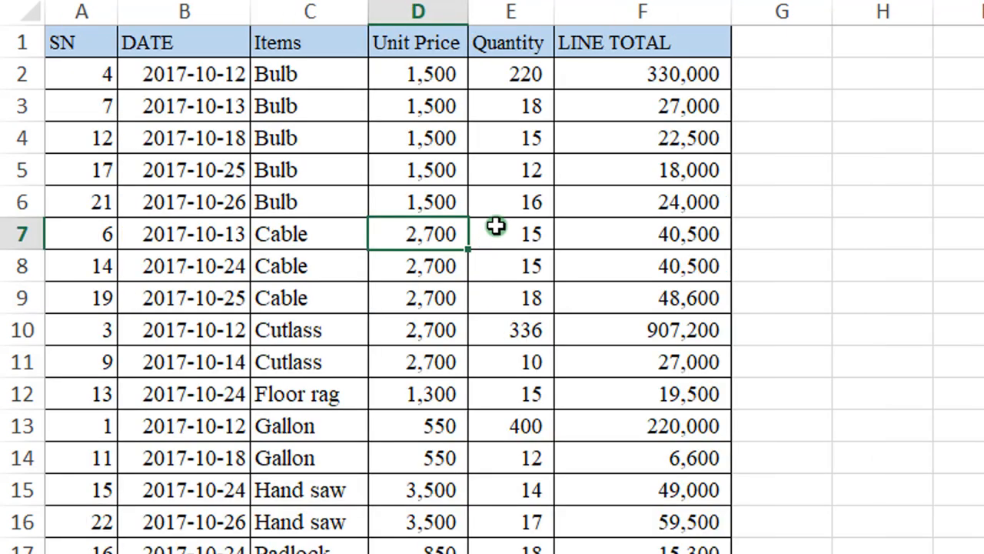
left_click(423, 135)
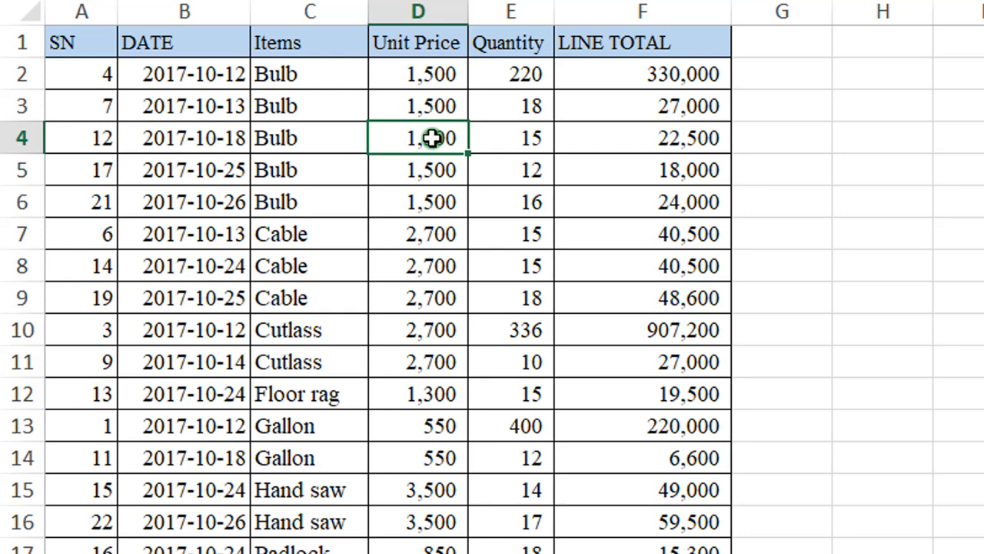
key("ctrl+Page_Down")
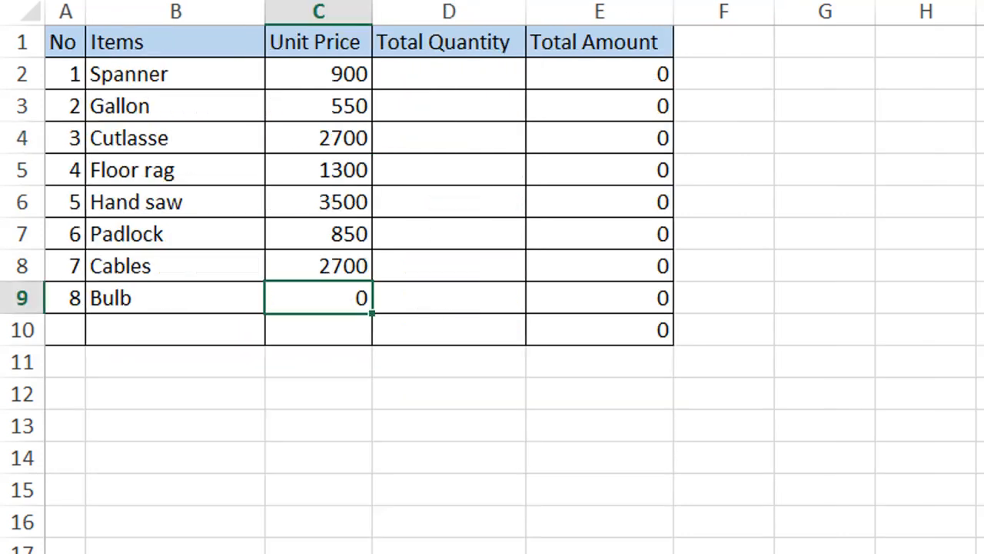
double_click(358, 300)
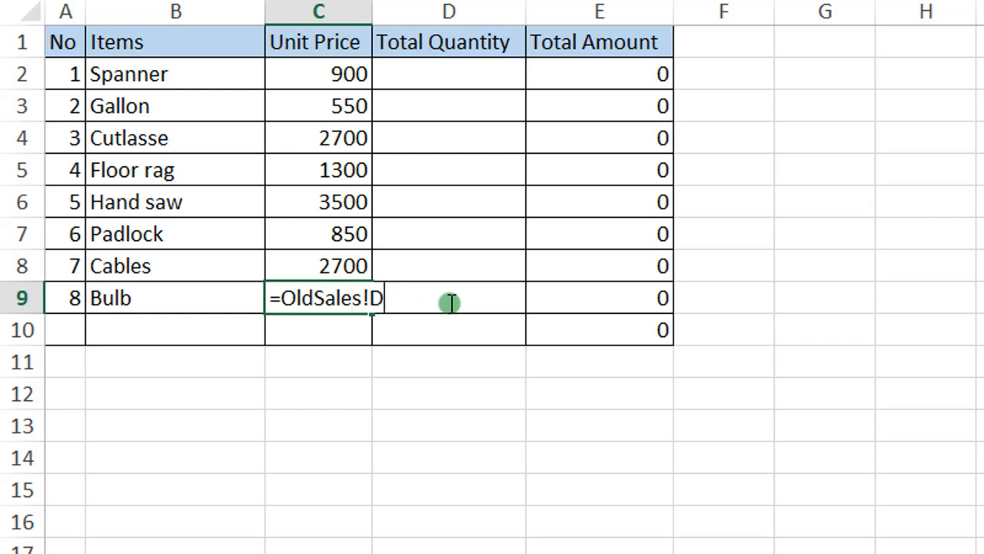
key("Return")
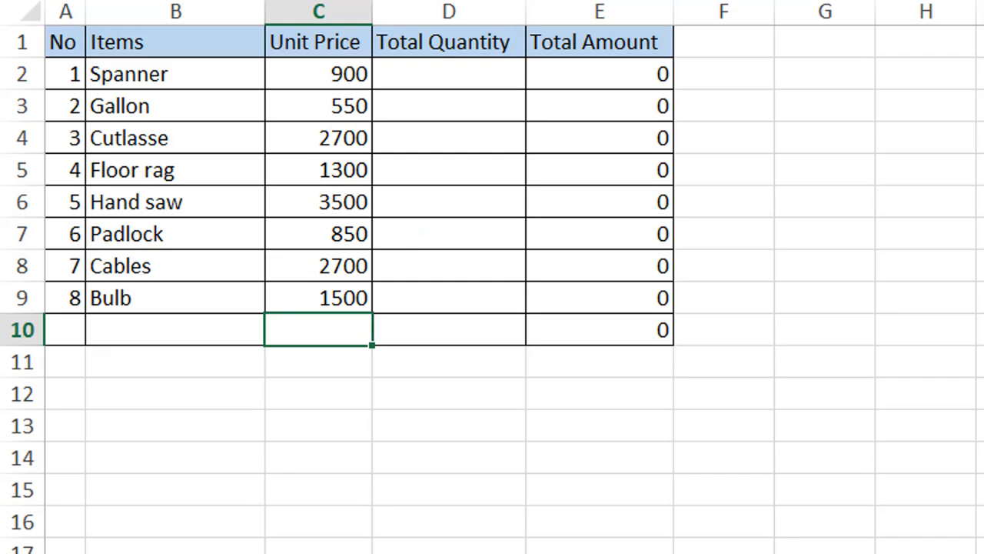
Step: Switch to the exam PDF and read question 13 about the total quantity formulas for Summary cells D2:D9
left_click(385, 552)
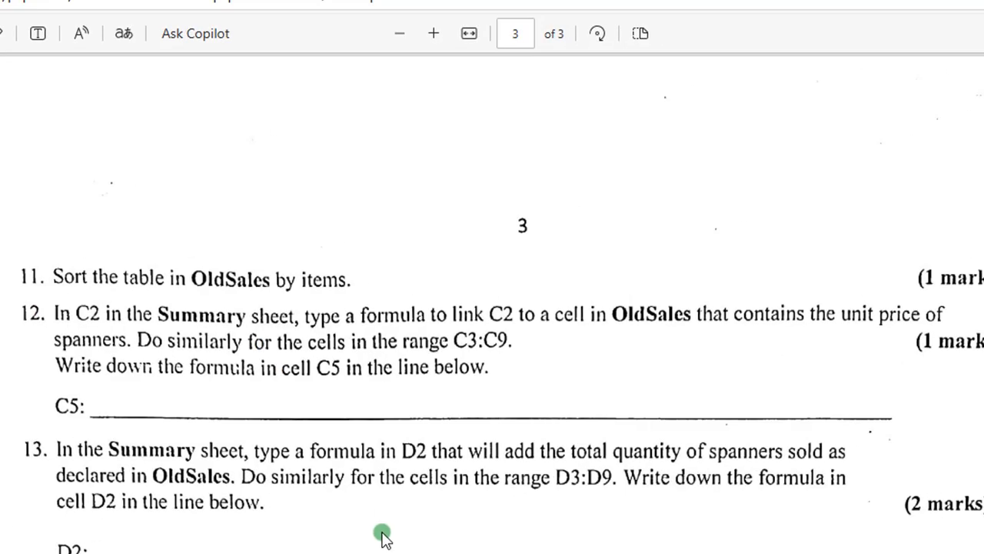
scroll(382, 532, "down", 2)
scroll(382, 532, "down", 2)
scroll(376, 527, "up", 2)
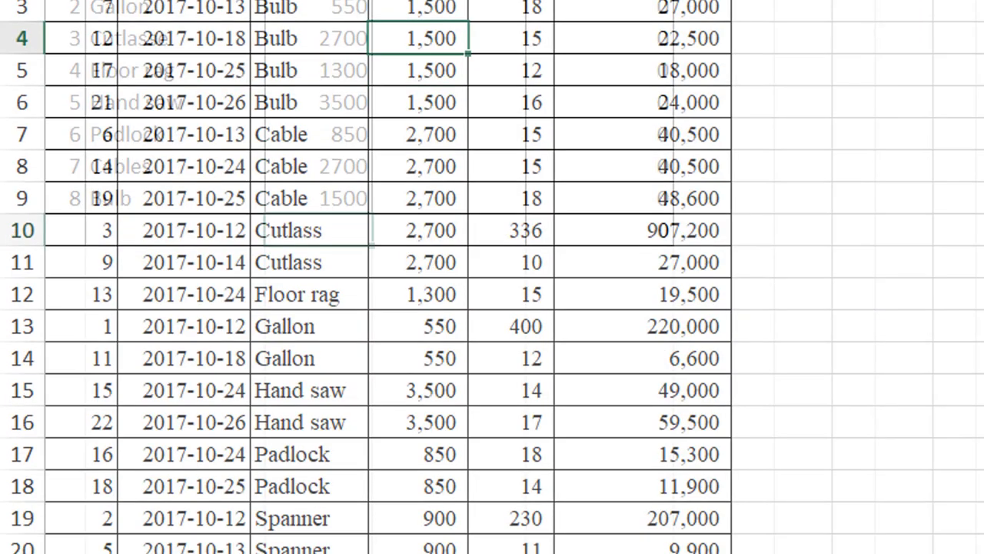
Step: Switch back to Excel and start a COUNTIF formula in cell D2 of the Summary sheet
scroll(366, 309, "down", 20)
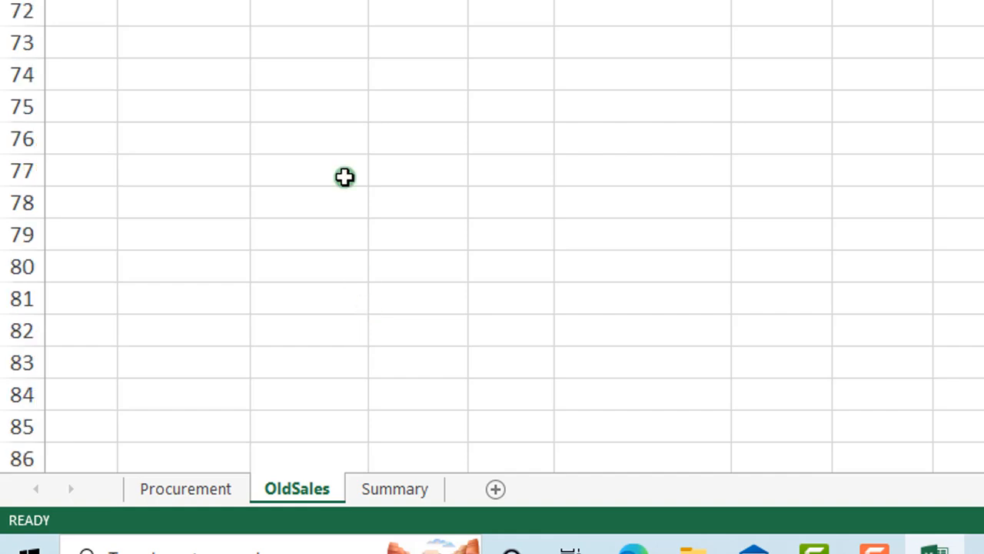
scroll(345, 177, "up", 19)
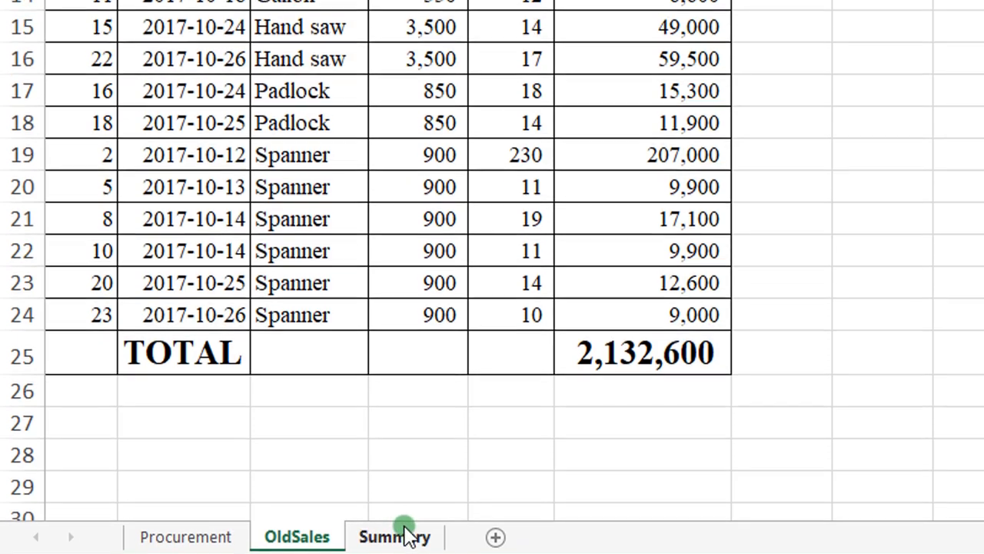
left_click(397, 489)
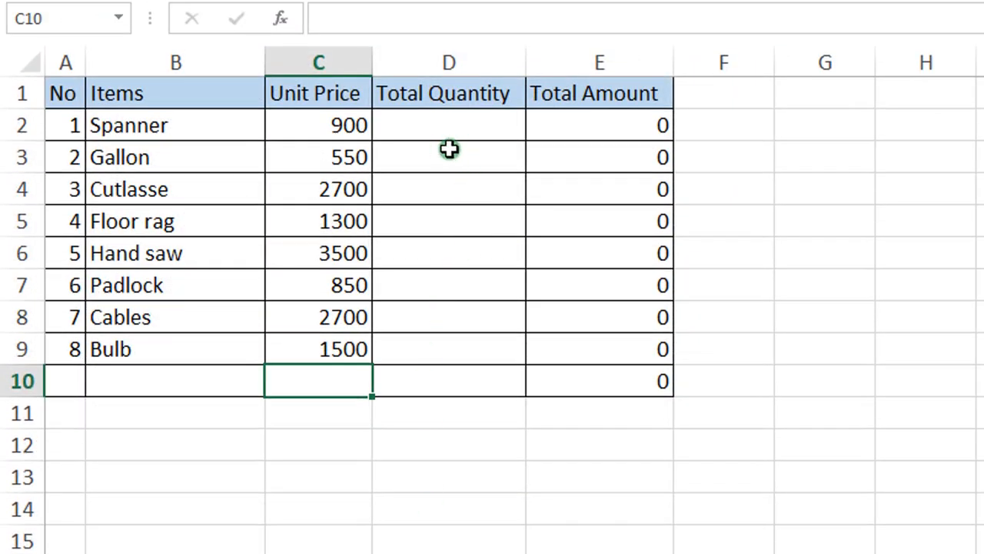
left_click(458, 127)
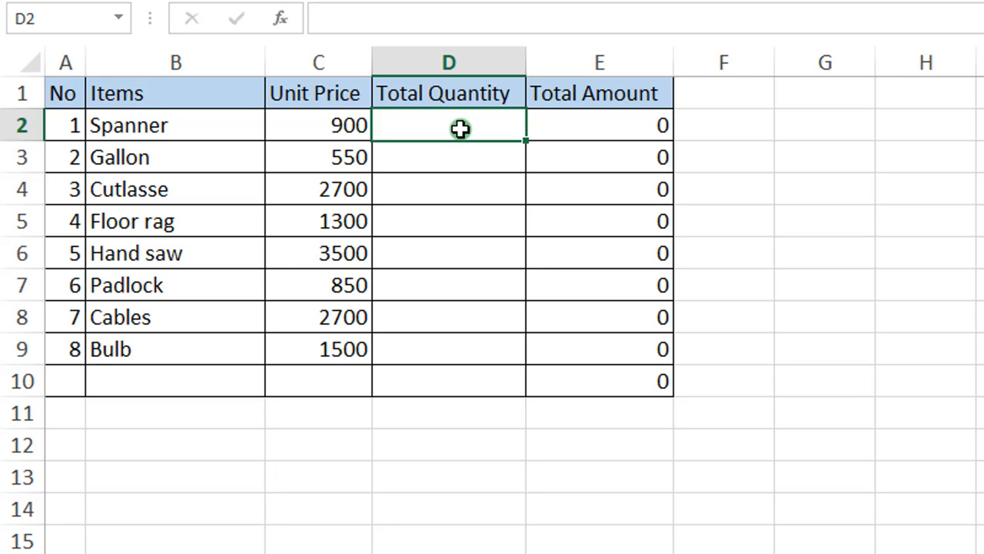
type("=c")
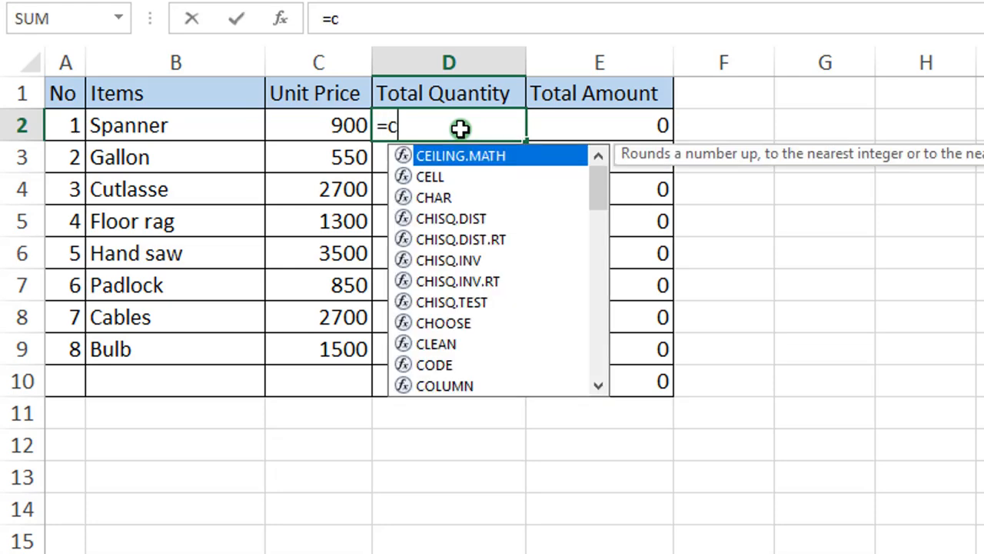
type("ou")
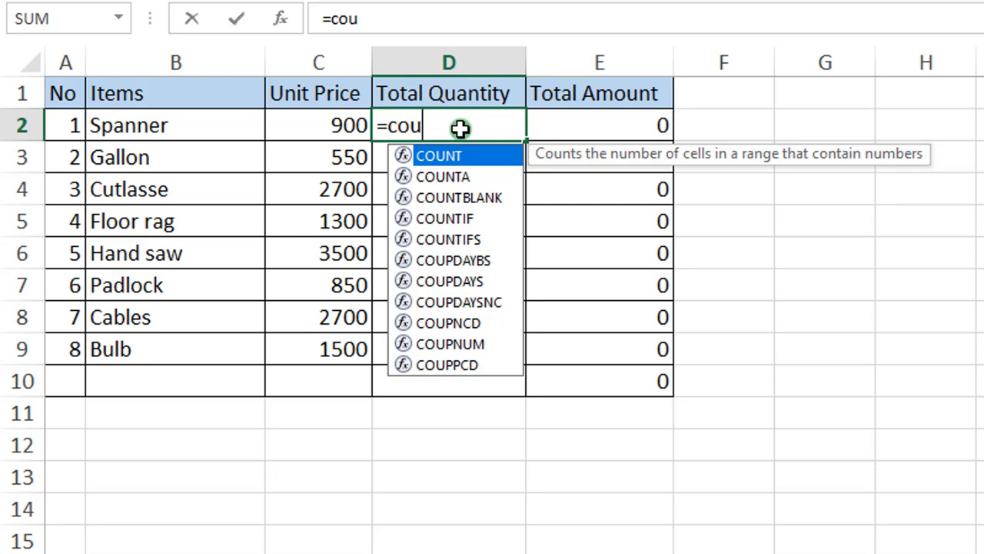
left_click(462, 221)
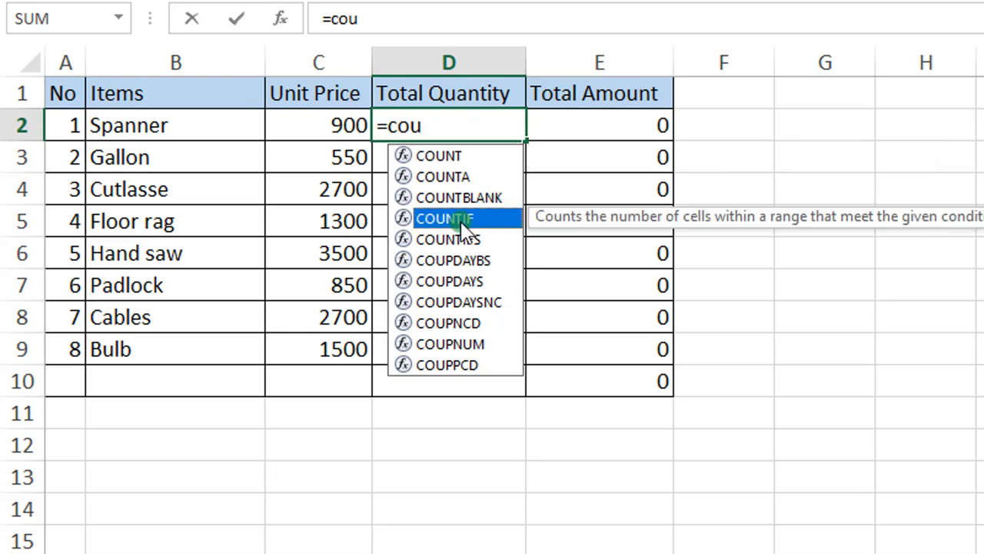
double_click(462, 220)
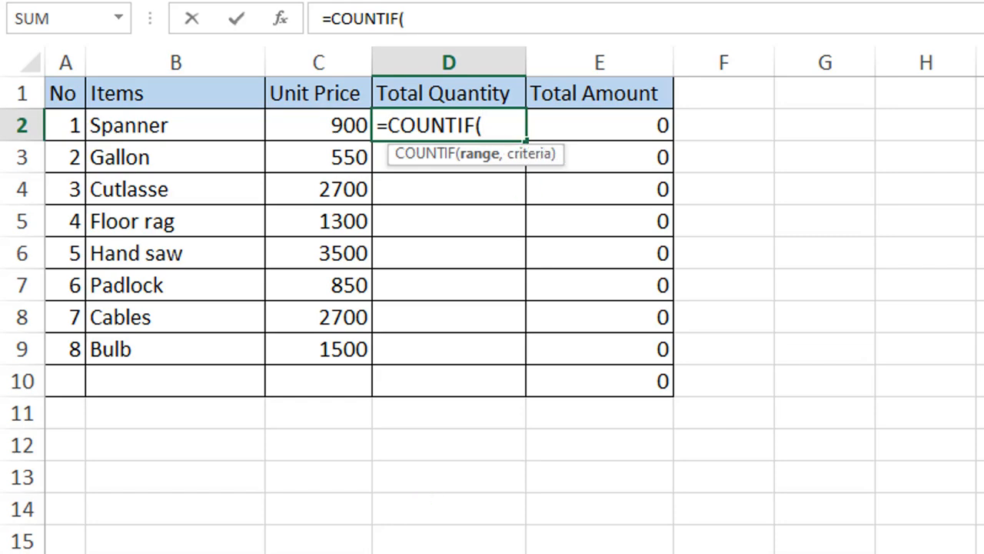
Step: Try to use the Items column C of OldSales as the COUNTIF range for Summary cell D2
key("ctrl+Page_Up")
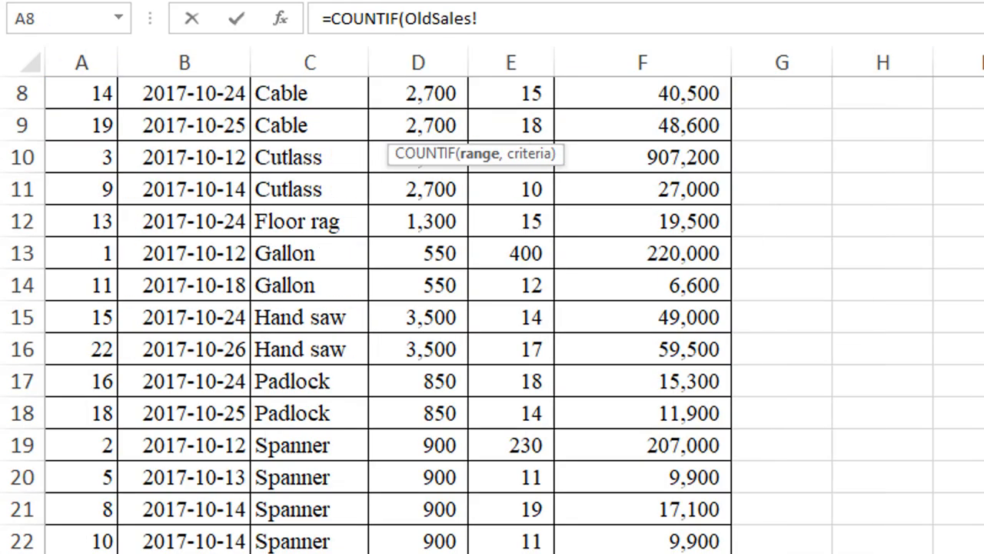
scroll(372, 536, "up", 3)
left_click(288, 54)
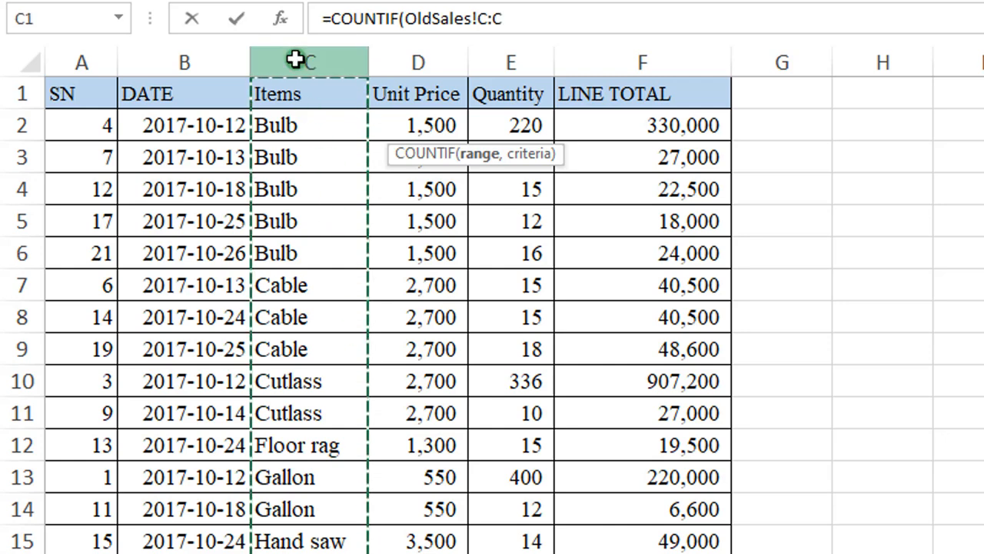
left_click(302, 67)
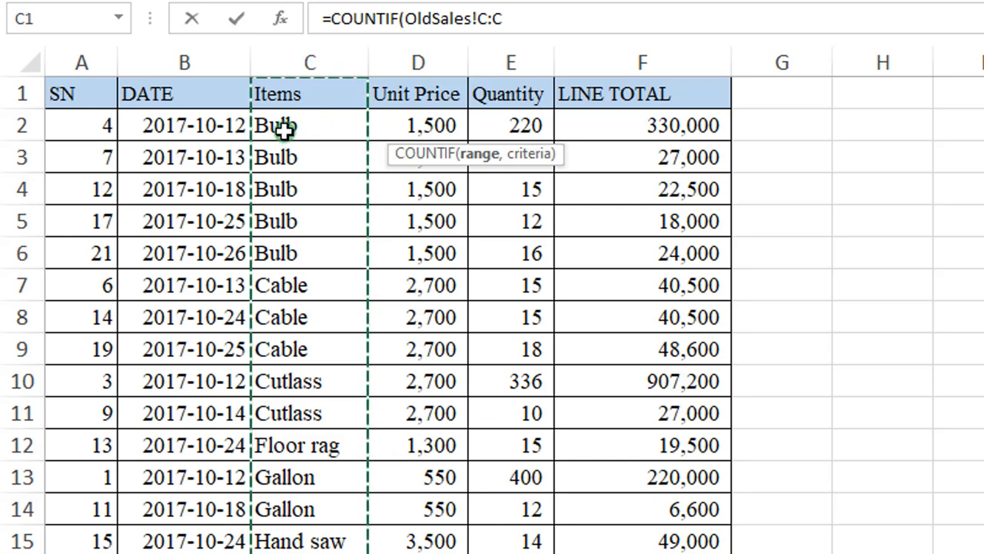
key("ctrl+Page_Up")
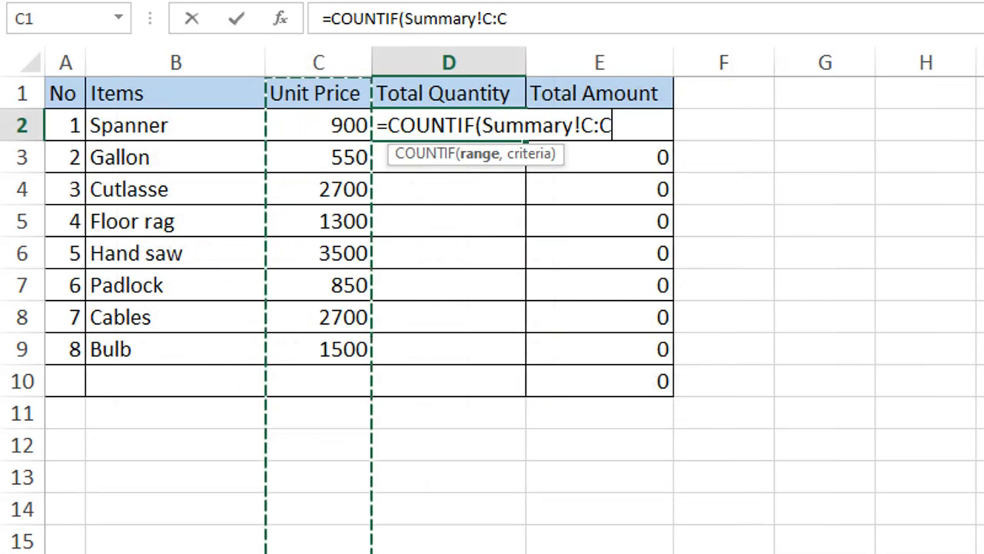
left_click(494, 448)
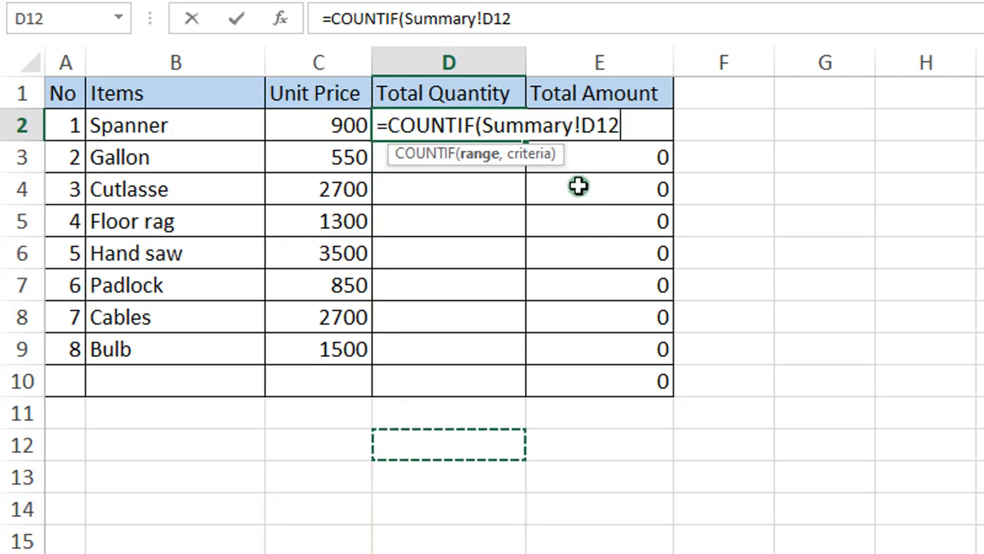
key("Return")
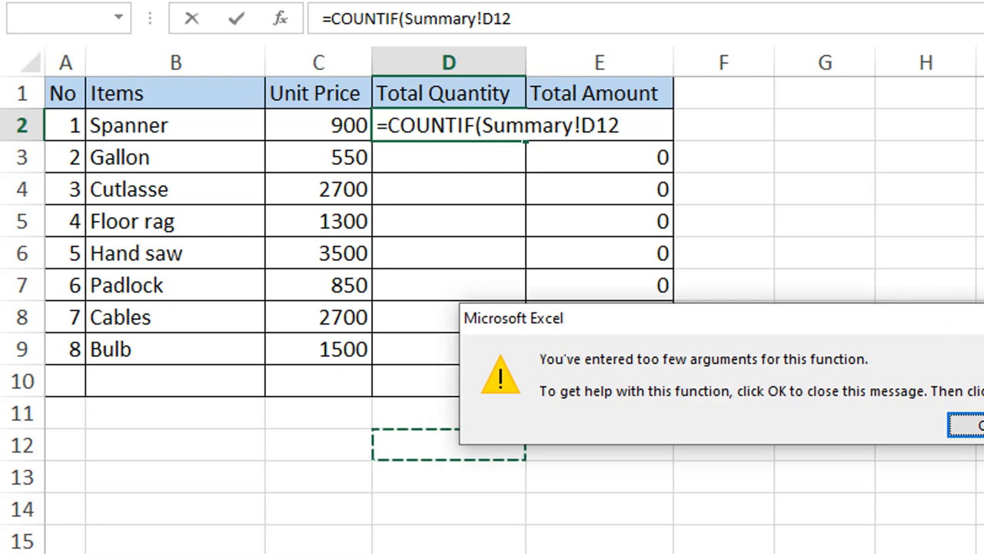
left_click(966, 421)
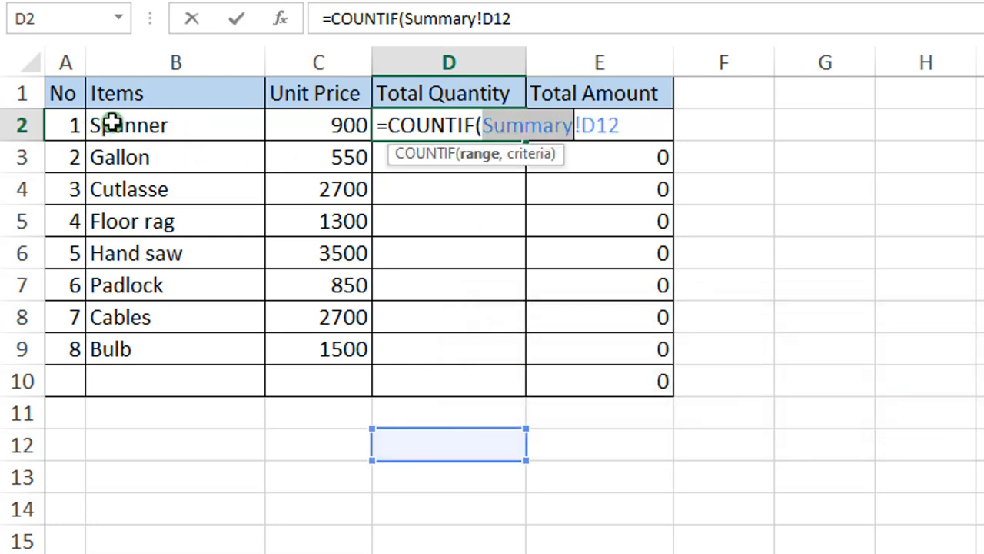
left_click(218, 49)
left_click(353, 550)
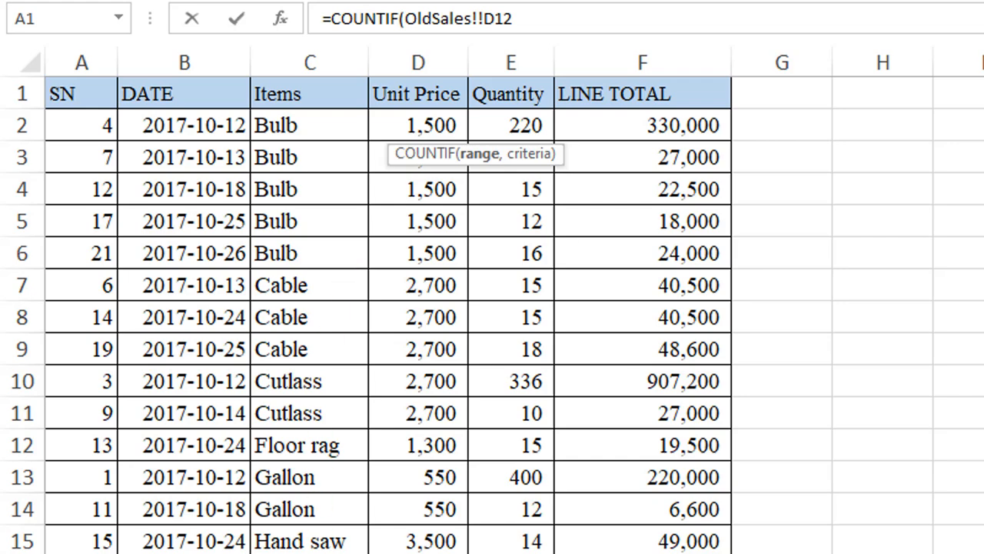
left_click(504, 550)
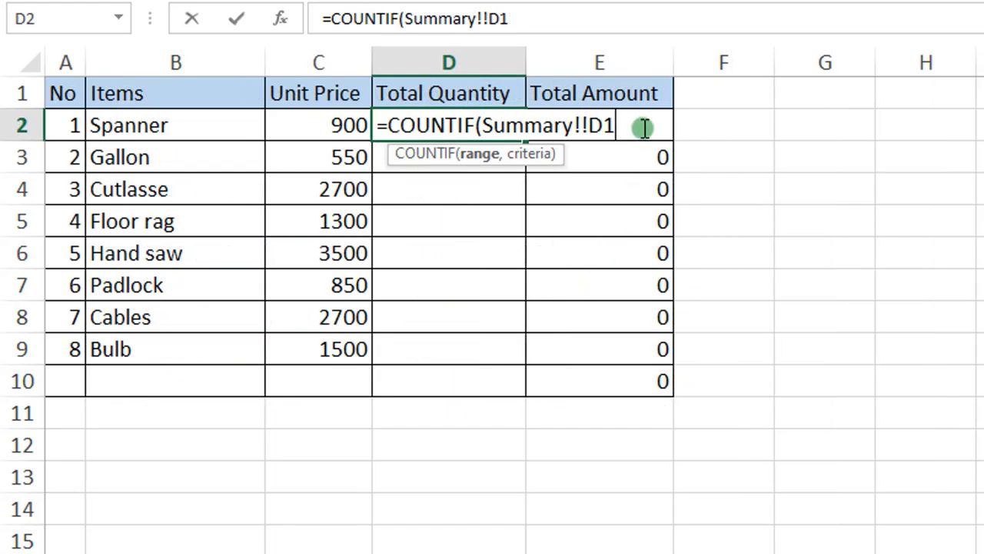
Step: Replace the Summary sheet reference in the D2 COUNTIF formula with the sheet prefix OldSales!
key("BackSpace")
key("BackSpace")
key("BackSpace")
key("BackSpace")
key("BackSpace")
key("BackSpace")
key("BackSpace")
key("BackSpace")
key("BackSpace")
key("BackSpace")
key("BackSpace")
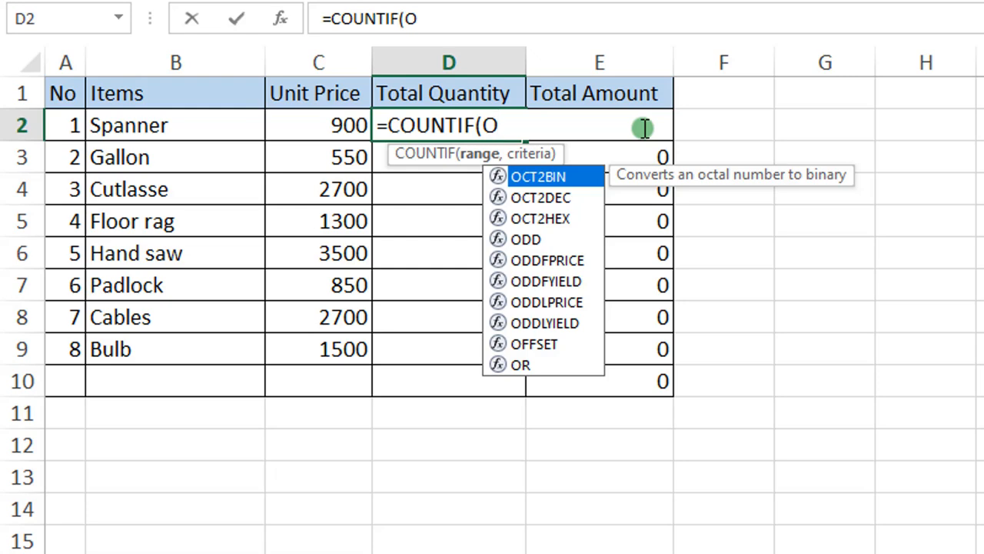
type("ldSa")
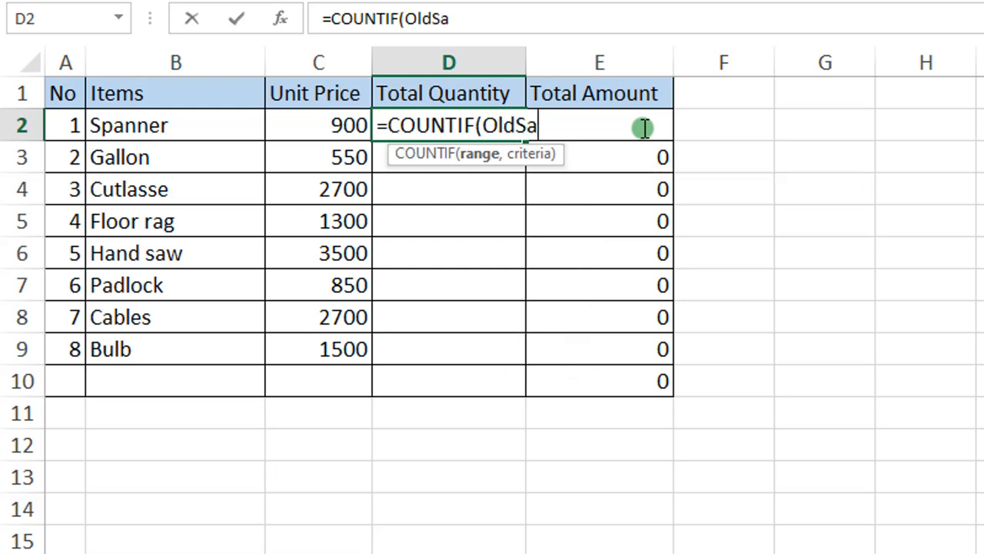
type("les!")
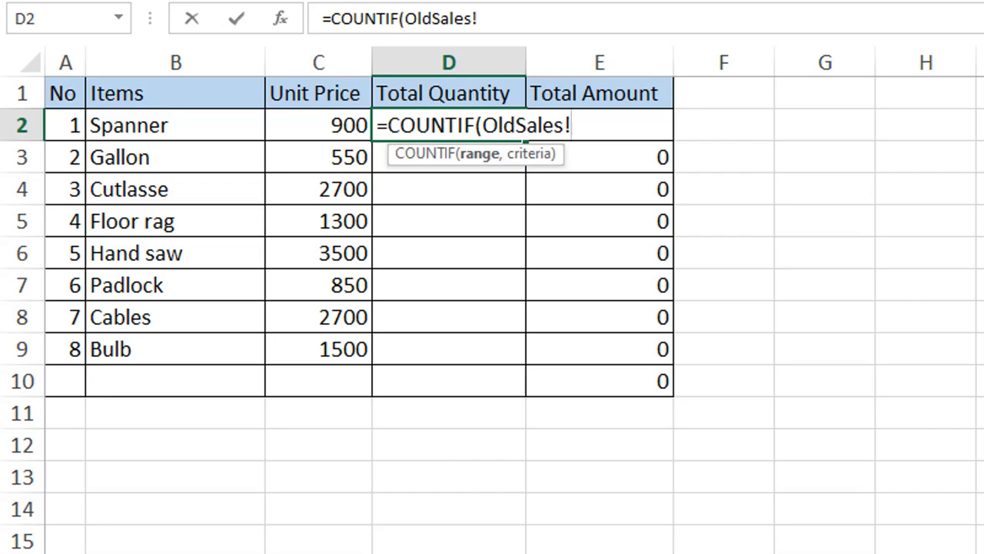
Step: Pick the item names in C2:C24 of OldSales as the COUNTIF range and return to the Summary sheet
left_click(400, 552)
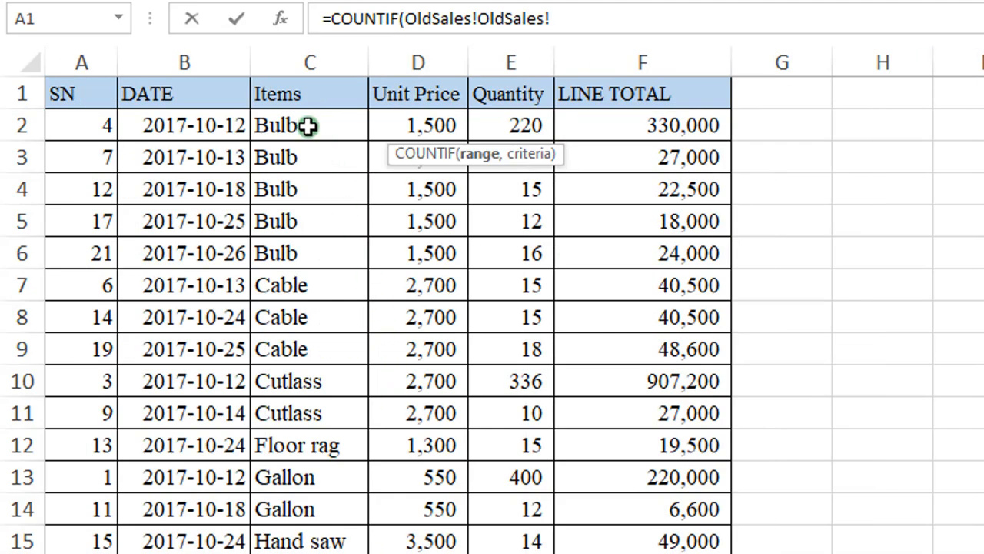
left_click_drag(307, 126, 345, 423)
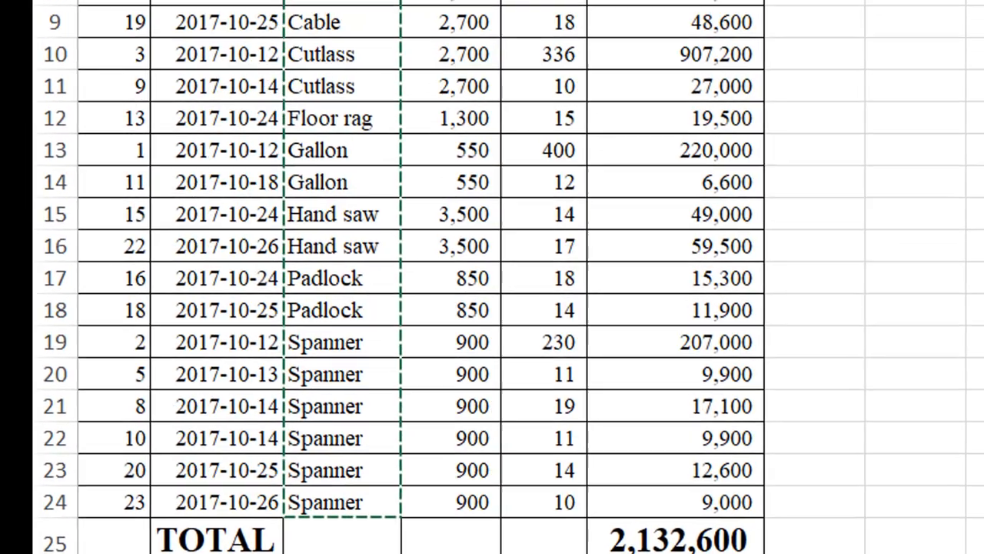
left_click(443, 540)
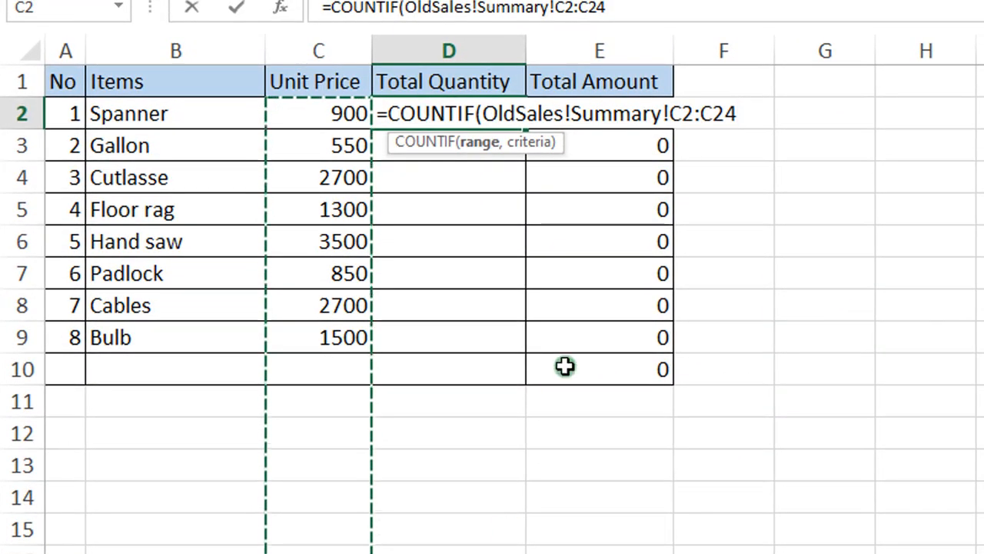
Step: Delete the stray Summary! reference from the D2 formula so the COUNTIF range reads OldSales!C2:C24
left_click(663, 109)
key("BackSpace")
key("BackSpace")
key("BackSpace")
key("BackSpace")
key("BackSpace")
key("BackSpace")
key("BackSpace")
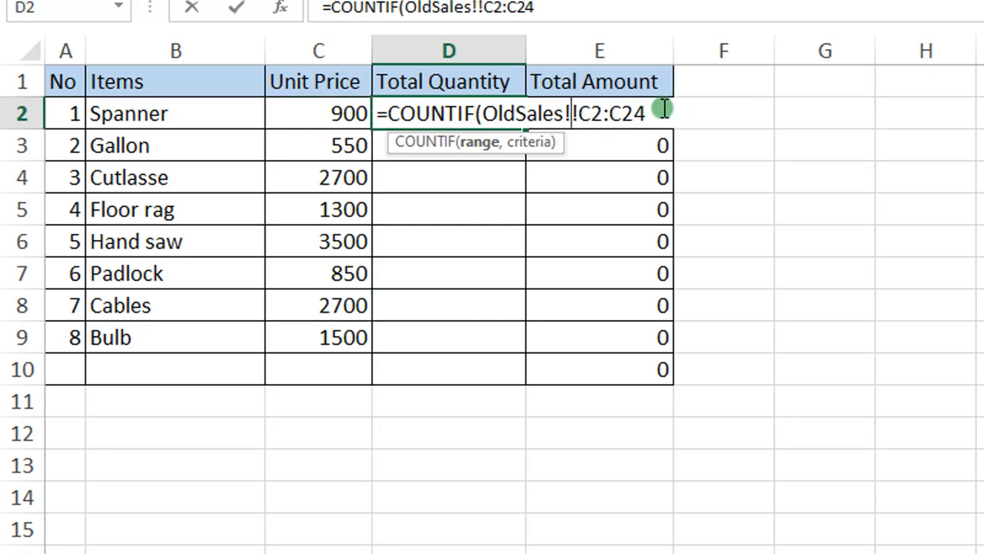
key("BackSpace")
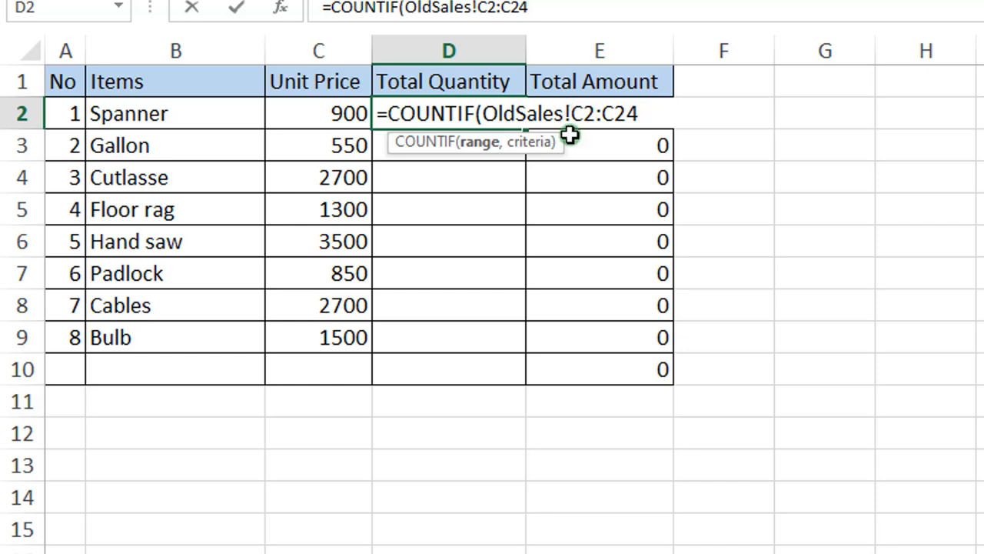
Step: Make the COUNTIF range absolute as OldSales!$C$2:$C$24 and add the comma before the criteria argument
type("$")
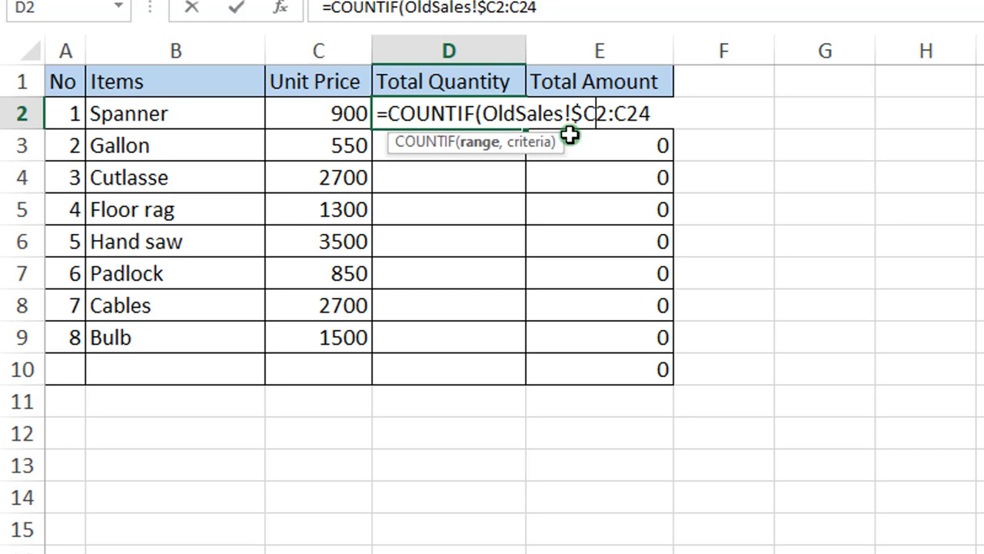
type("$")
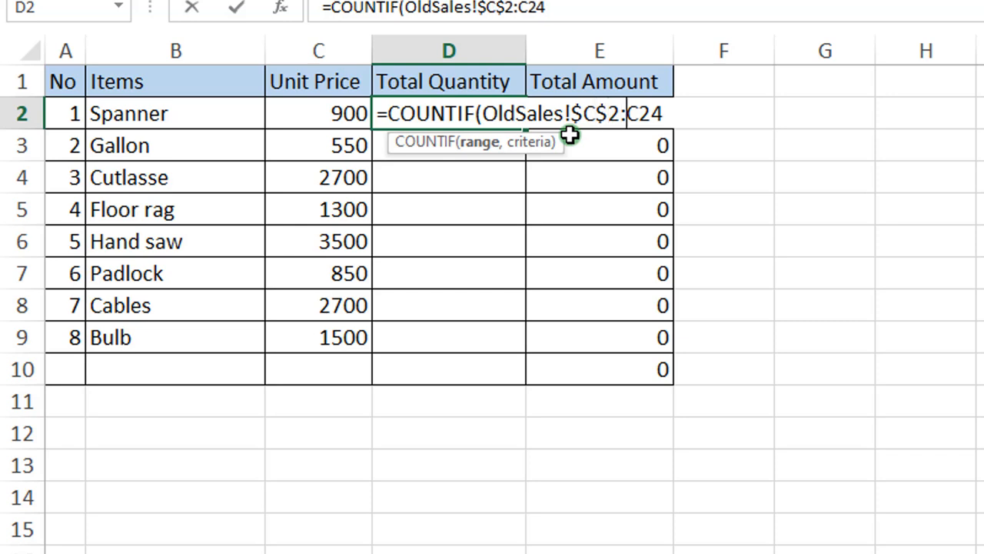
type("$")
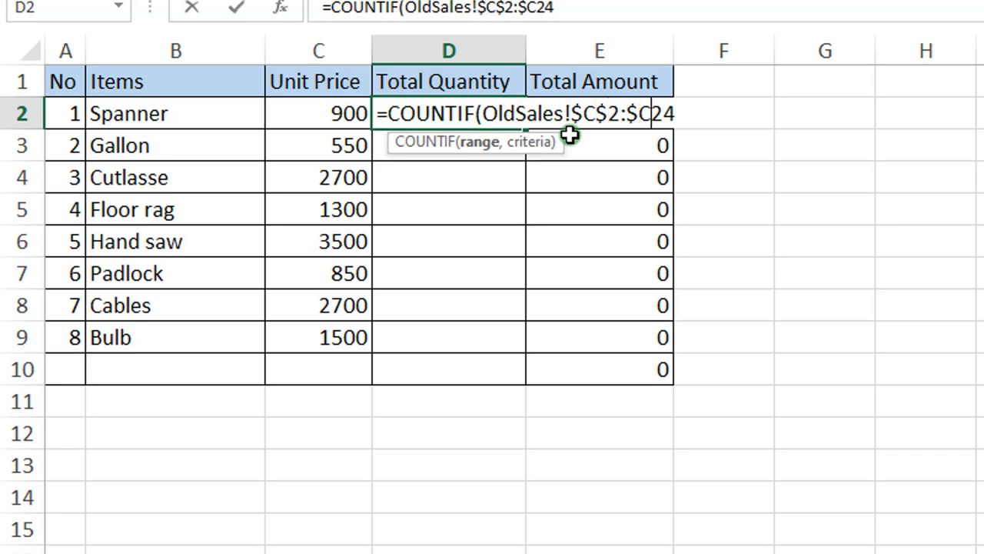
type("$")
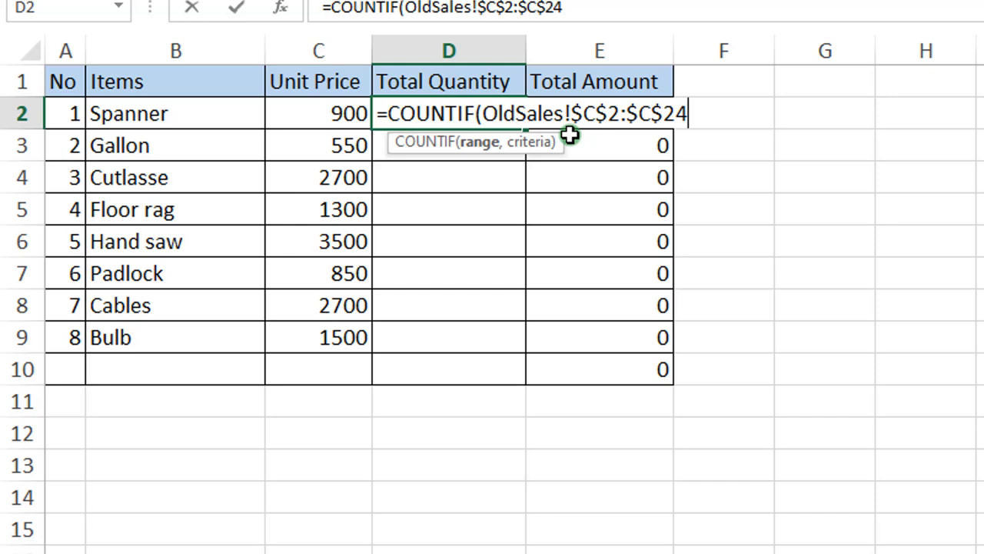
type(",")
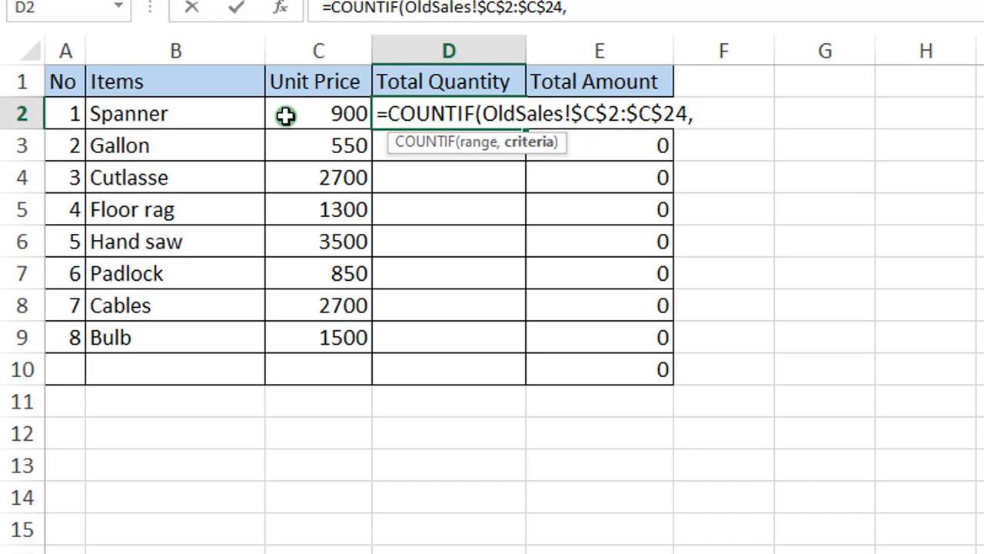
Step: Use Spanner cell B2 as the COUNTIF criteria and remove the Summary! prefix from that reference
left_click(163, 112)
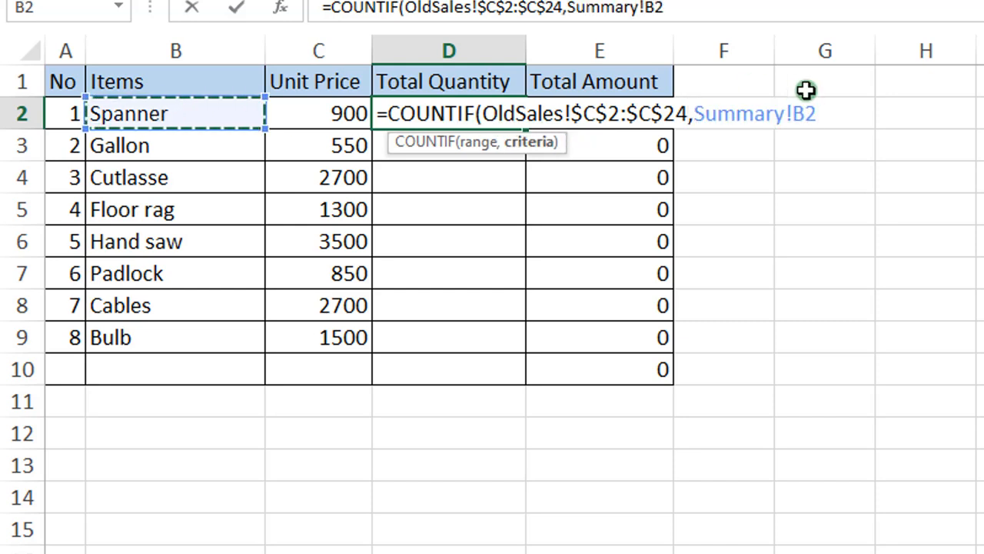
left_click(794, 113)
key("BackSpace")
key("BackSpace")
key("BackSpace")
key("BackSpace")
key("BackSpace")
key("BackSpace")
key("BackSpace")
key("BackSpace")
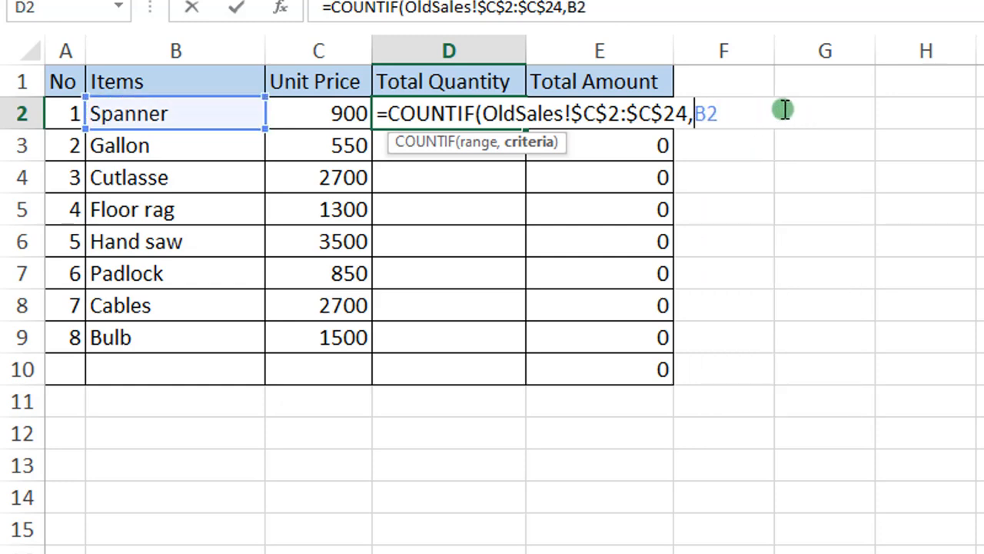
Step: Confirm the COUNTIF formula in D2 and fill it down the Total Quantity column through D9
left_click(782, 112)
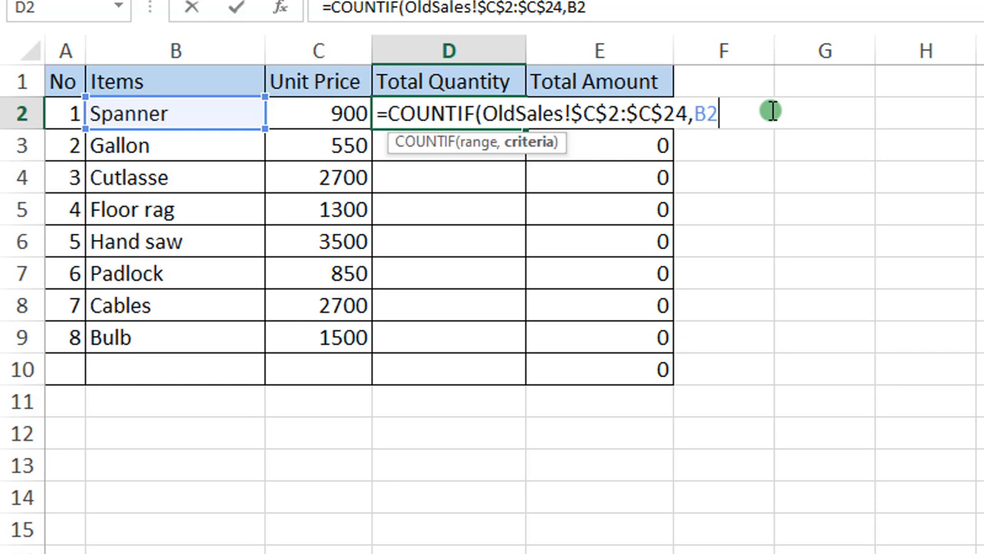
key("Return")
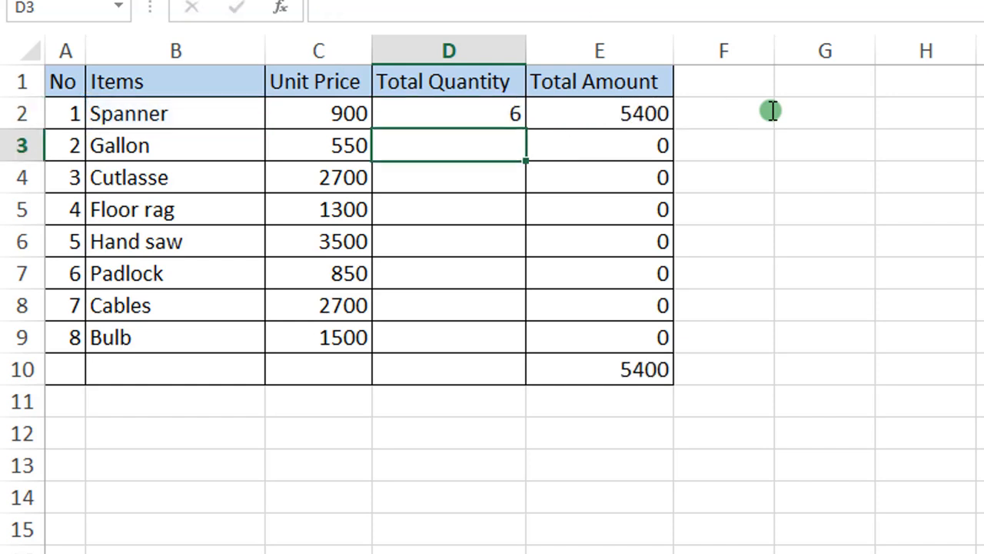
left_click(513, 115)
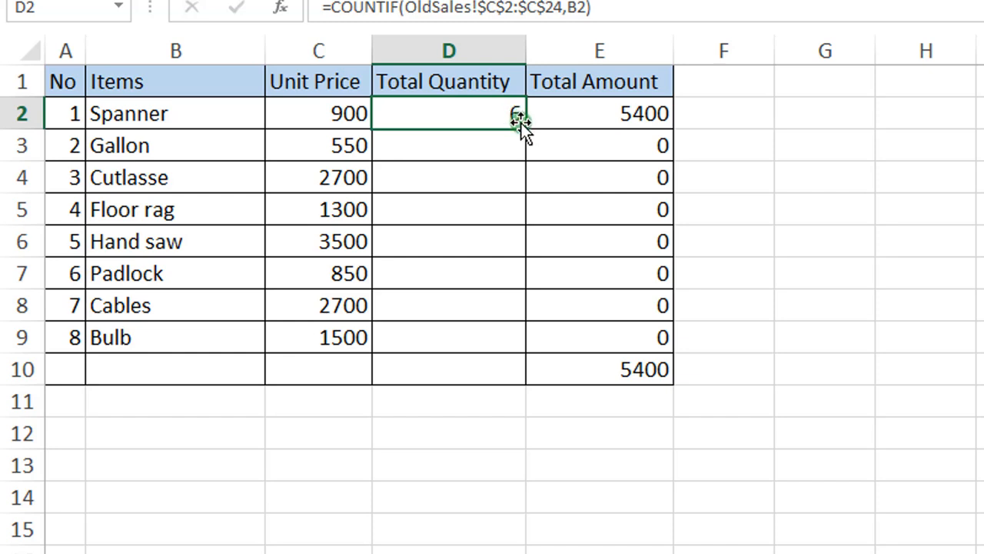
left_click_drag(522, 126, 515, 344)
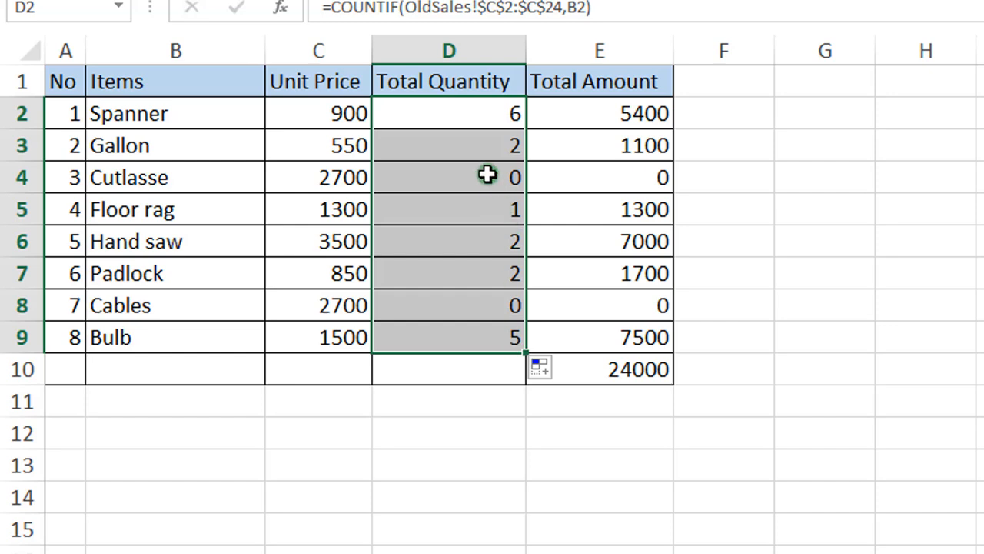
Step: Inspect the copied COUNTIF formulas for Gallon in D3 and Cutlasse in D4
double_click(467, 147)
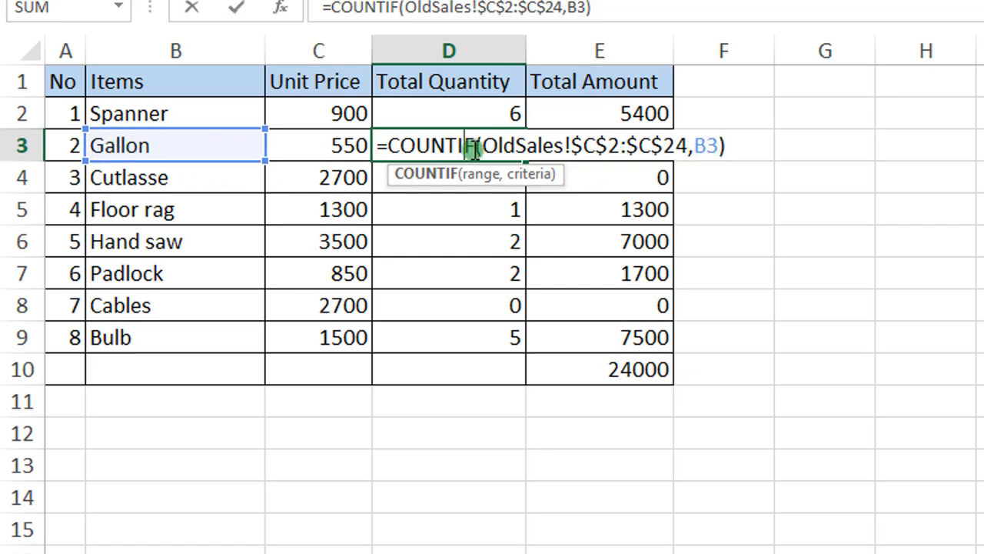
key("Escape")
left_click(497, 174)
double_click(500, 177)
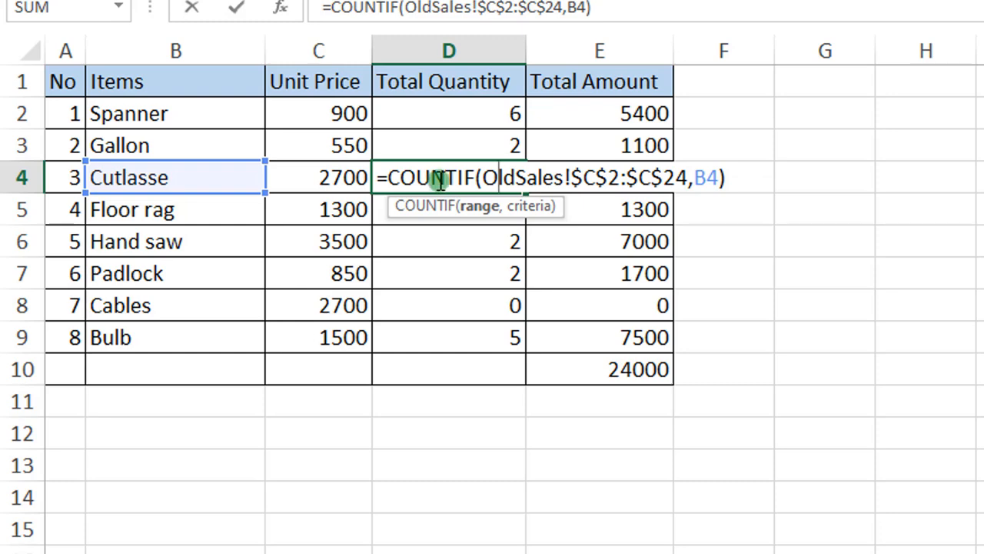
key("Return")
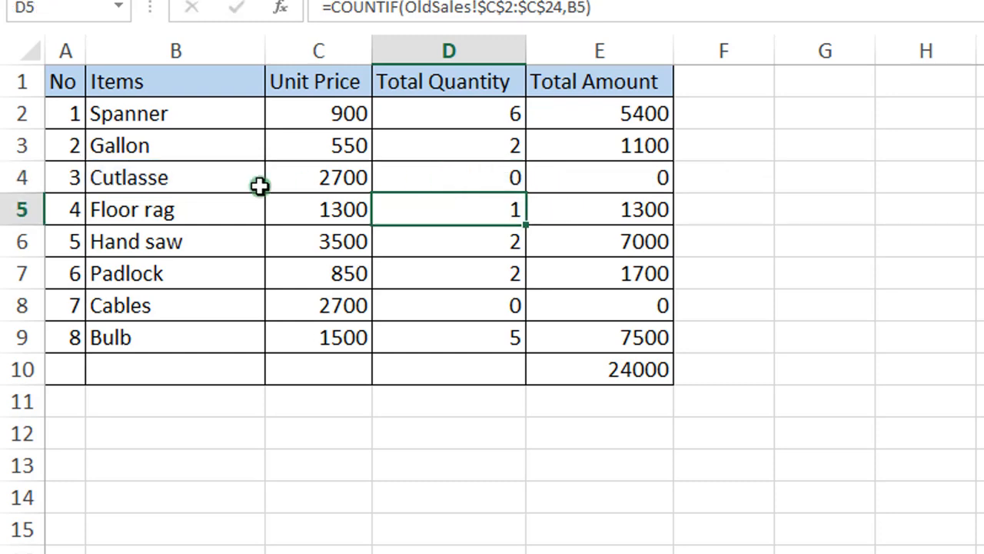
Step: Correct the item names to match OldSales: Cutlass in cell B4 and Cable in cell B8
left_click(170, 177)
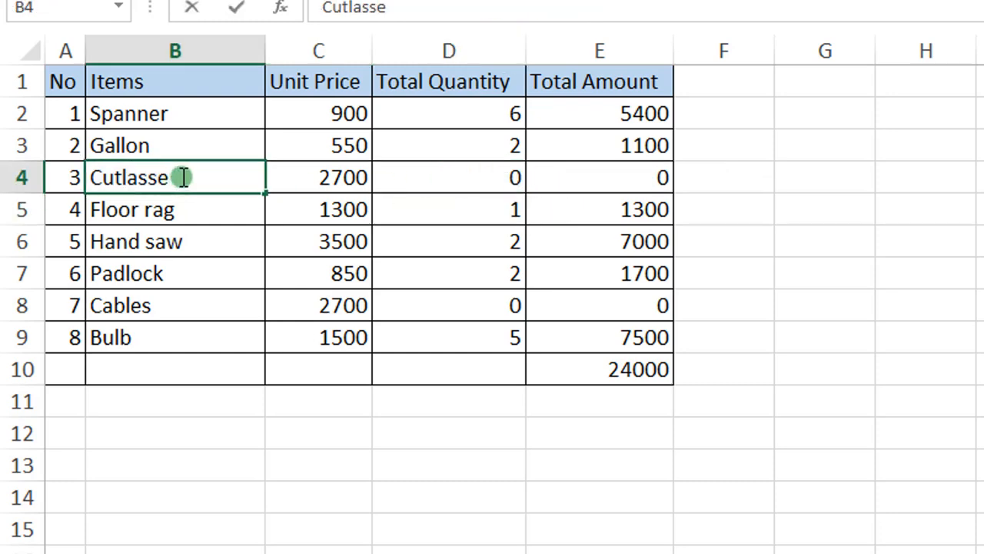
key("BackSpace")
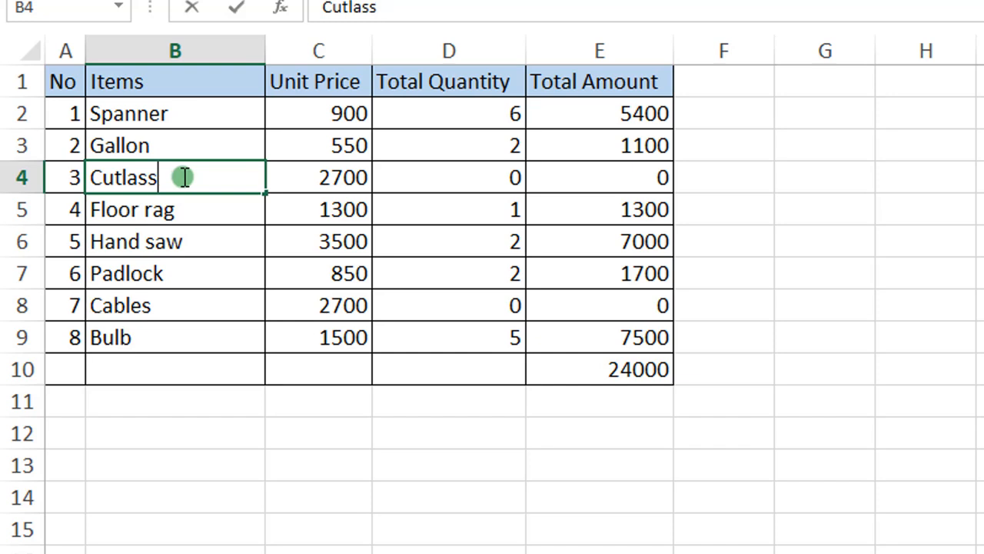
key("Return")
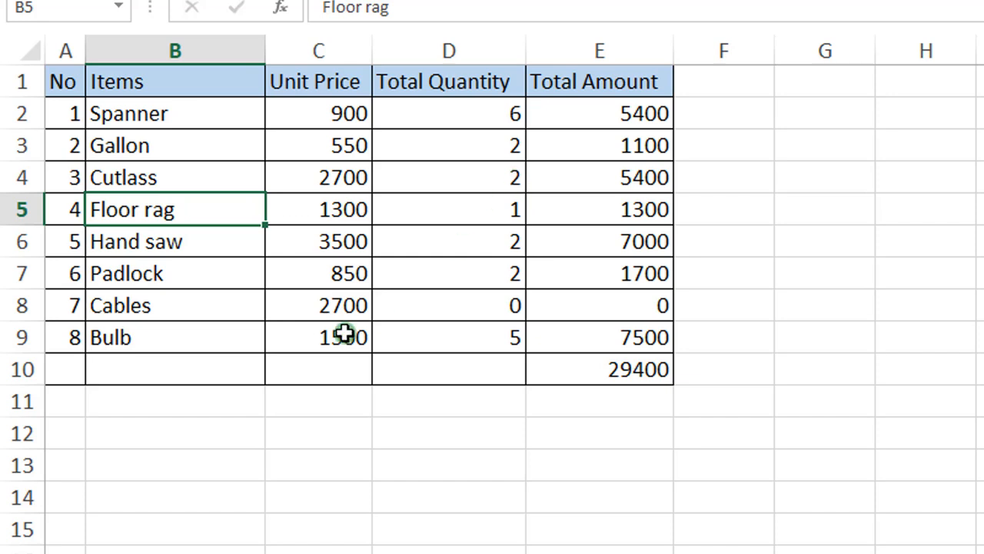
double_click(224, 294)
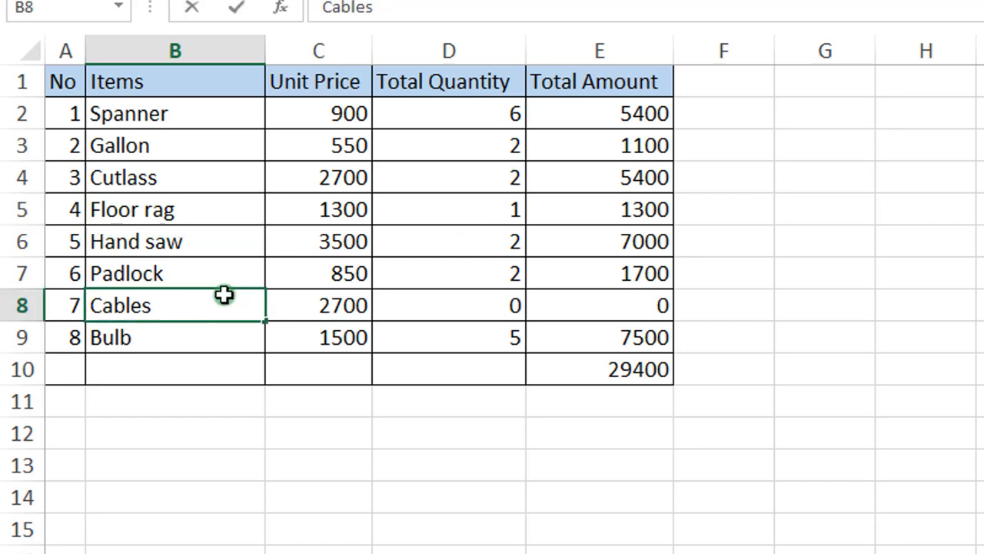
key("BackSpace")
key("Return")
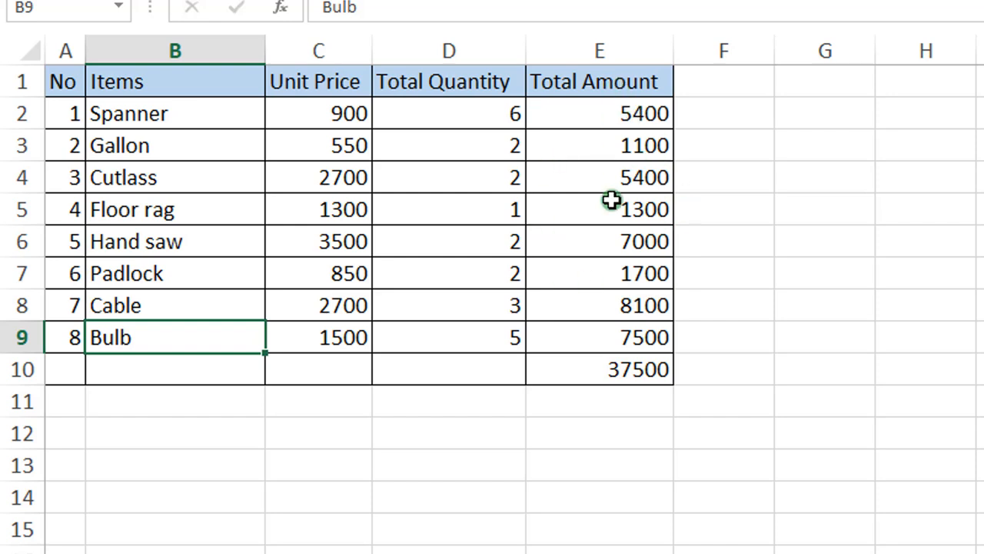
Step: Check the Total Amount formula in E2 and the COUNTIF formula in D2 for Spanner
double_click(633, 112)
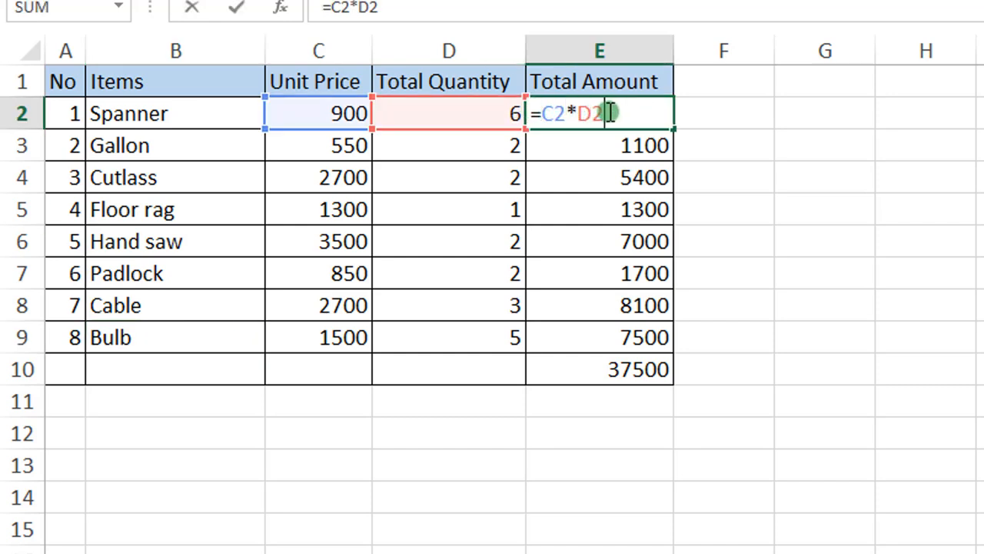
key("Return")
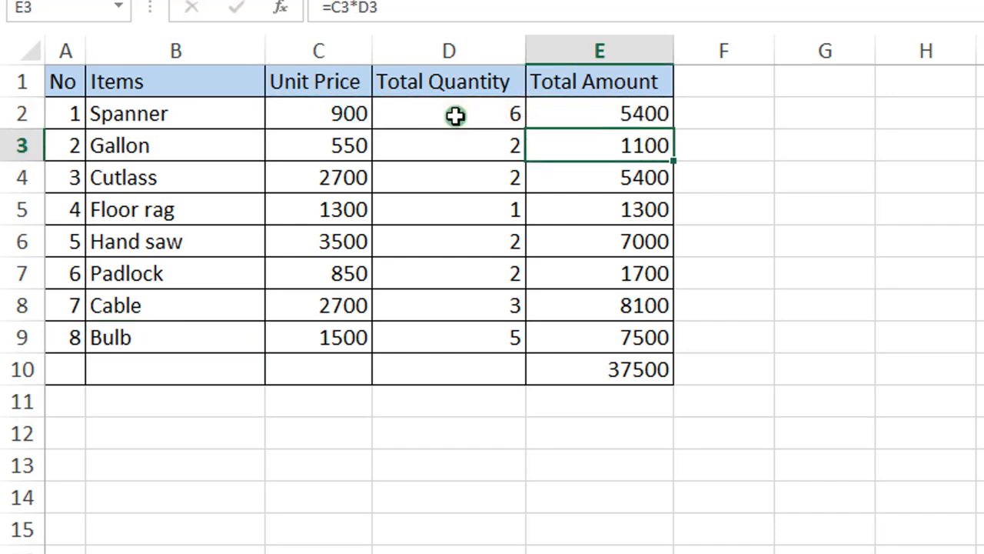
left_click(453, 116)
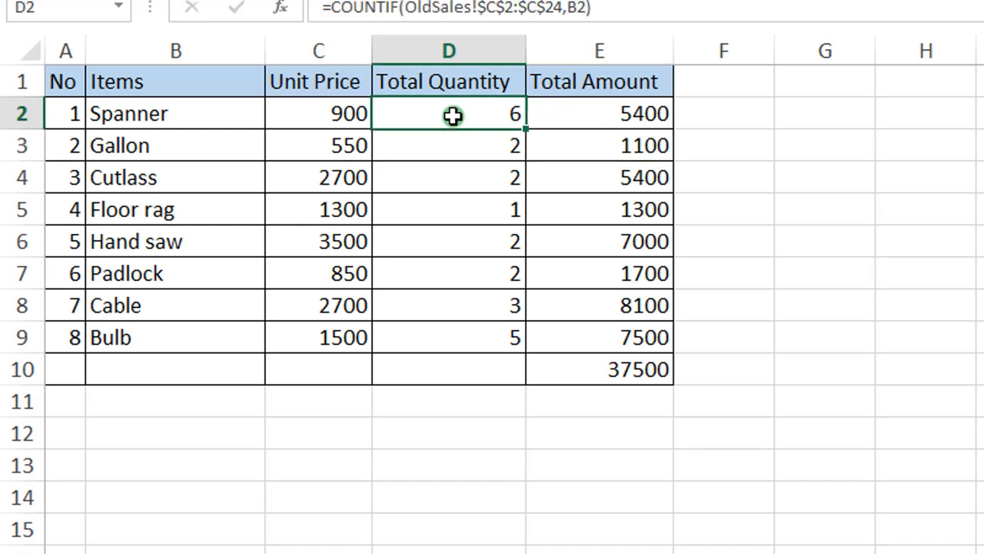
Step: Remove all dollar signs from the range in D2's formula so it reads =COUNTIF(OldSales!C2:C24,B2)
double_click(450, 115)
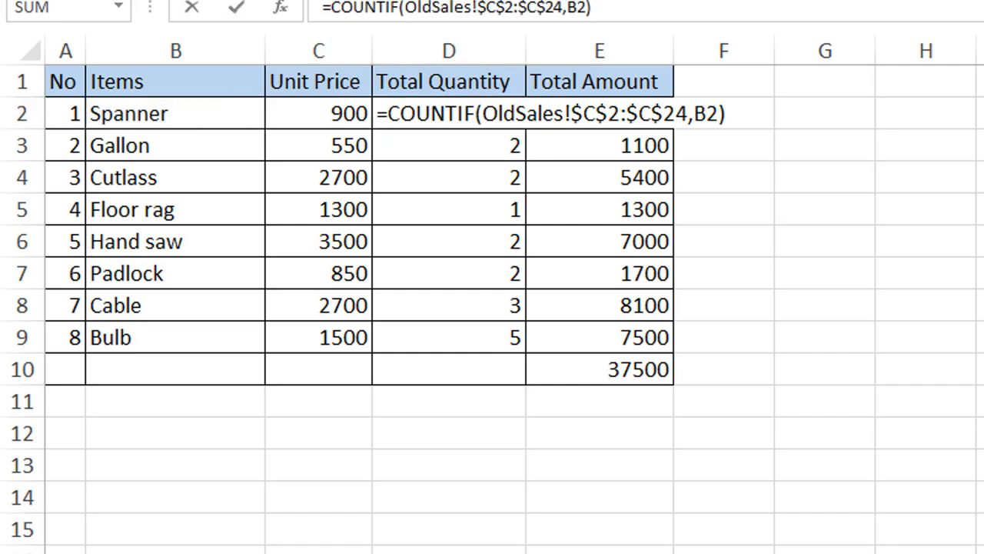
left_click(585, 113)
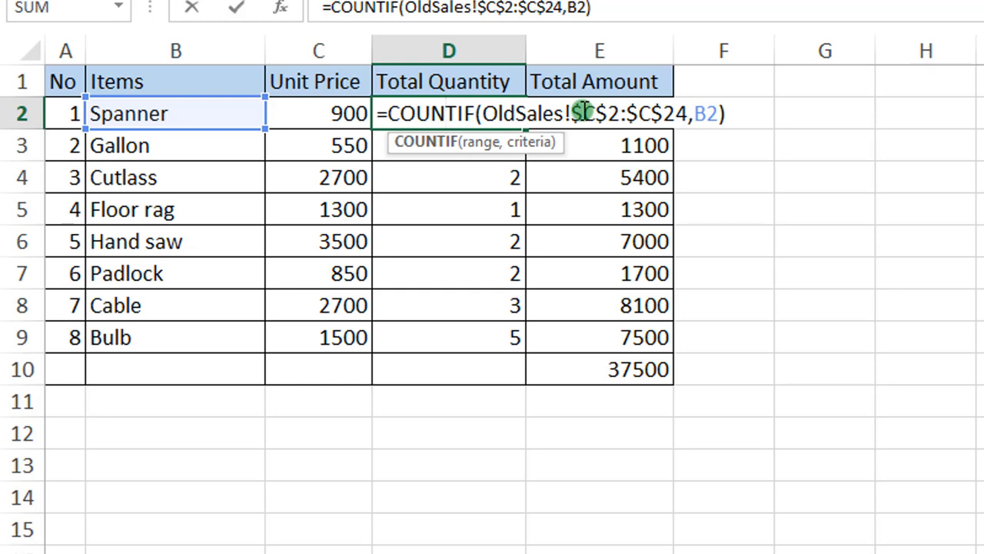
left_click(585, 114)
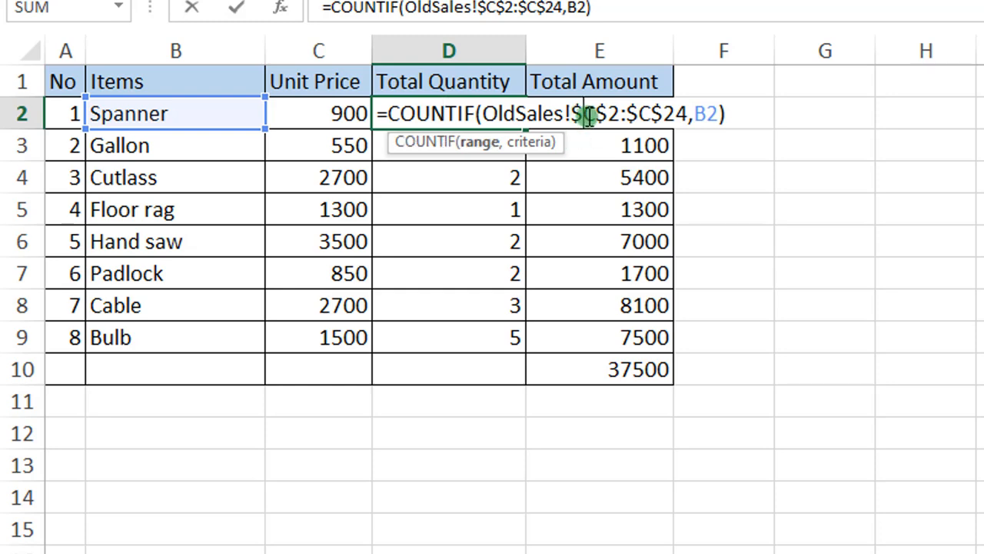
key("BackSpace")
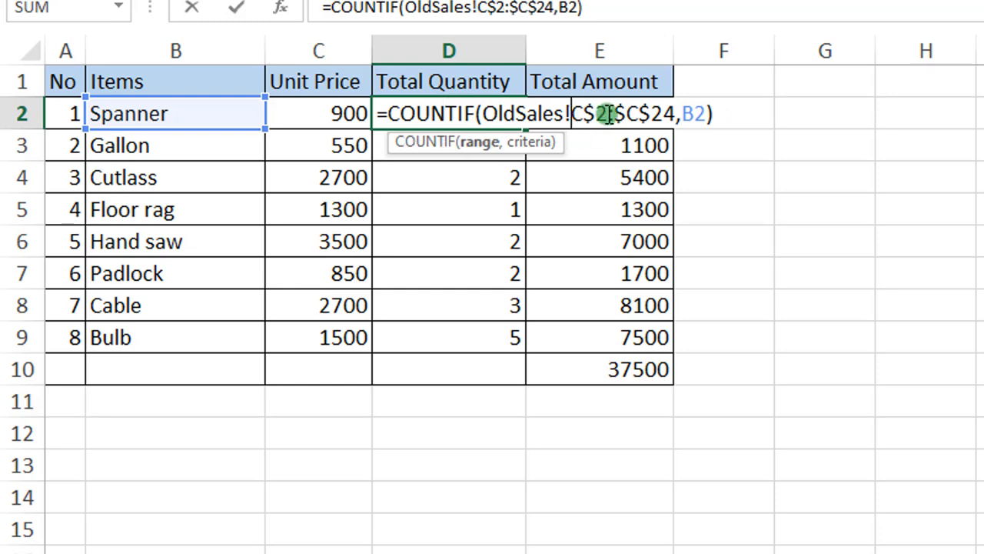
left_click(596, 114)
key("BackSpace")
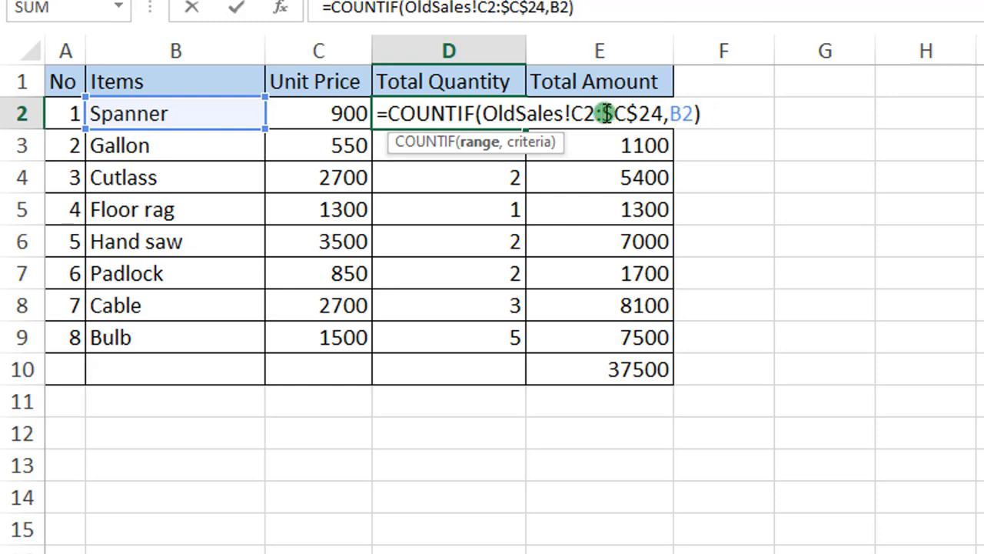
left_click(612, 114)
key("BackSpace")
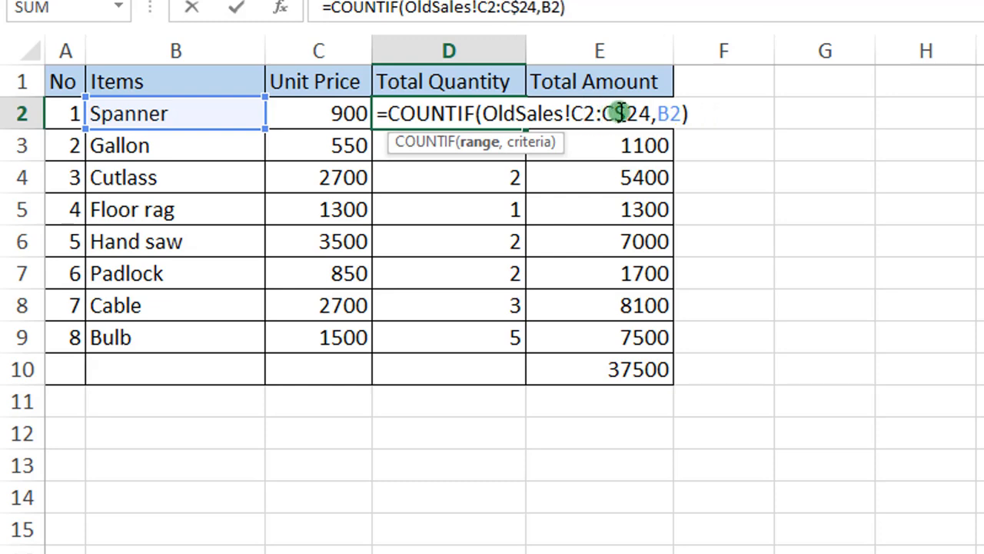
left_click(623, 114)
key("BackSpace")
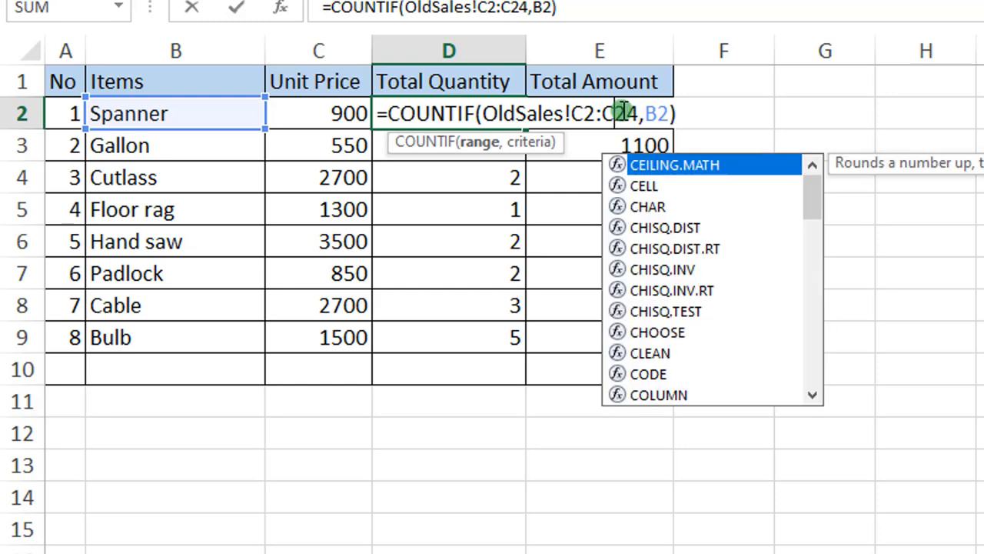
key("Return")
Step: Fill the COUNTIF formula with relative references from D2 down the Total Quantity column through D9
left_click(509, 112)
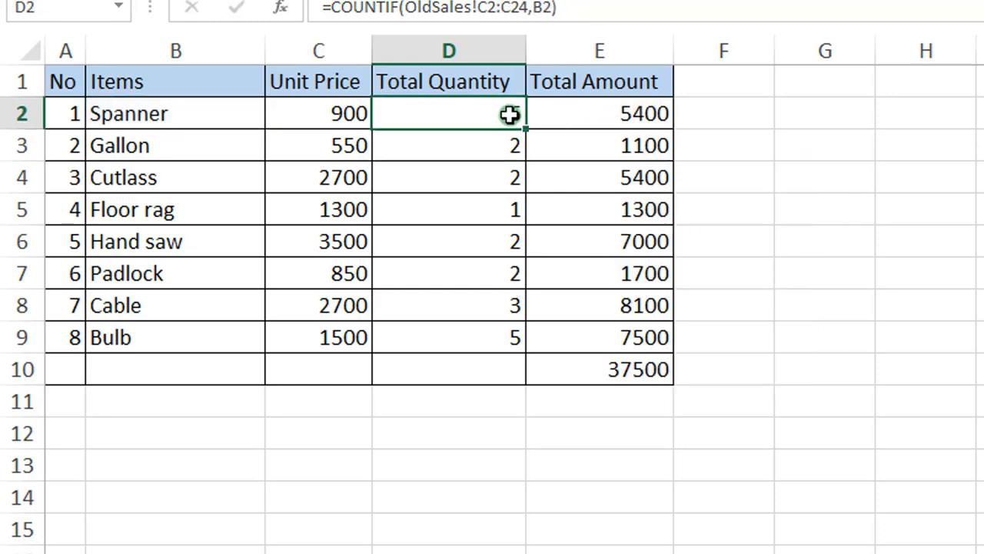
left_click_drag(521, 123, 510, 338)
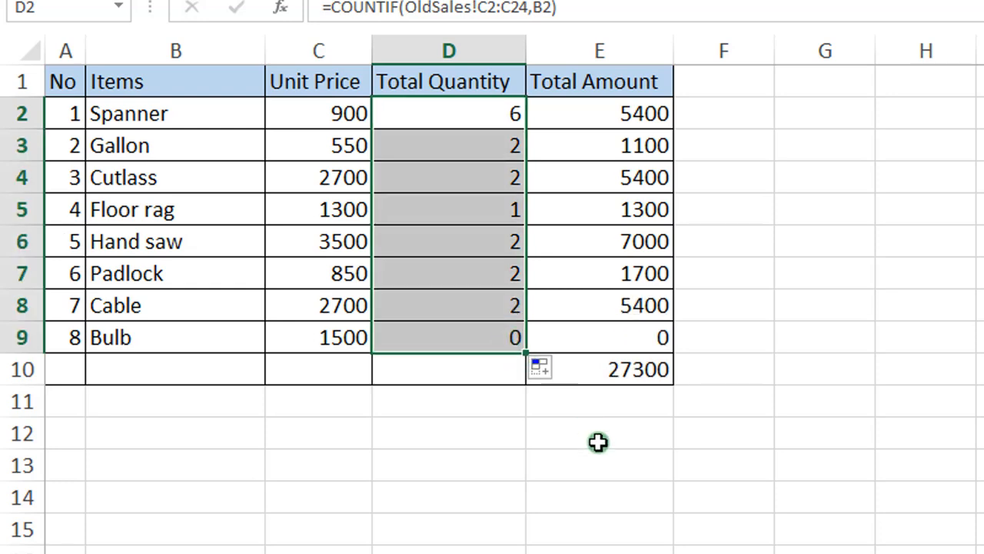
left_click(599, 487)
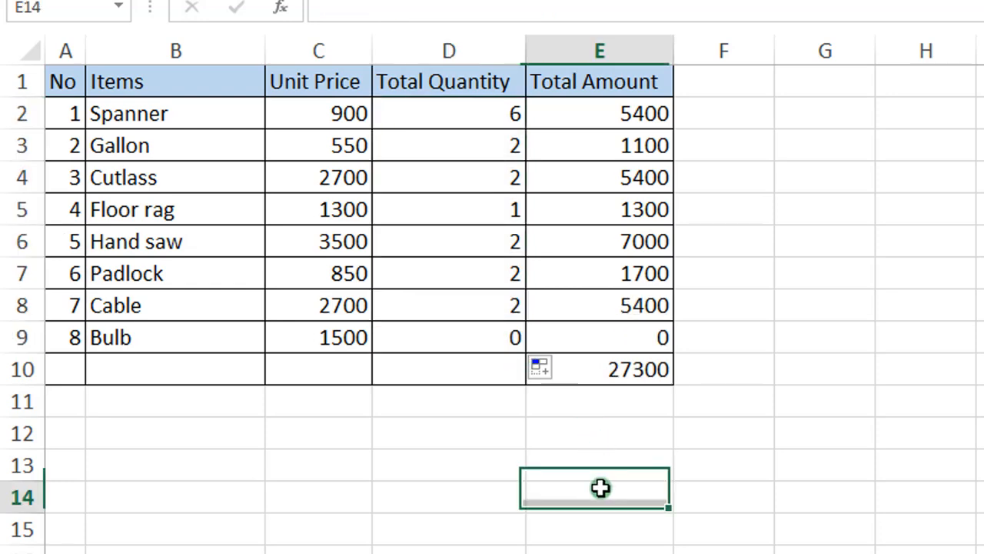
Step: Open the Hand saw COUNTIF formula in D6 and examine the Items range it should count on the OldSales sheet
double_click(487, 243)
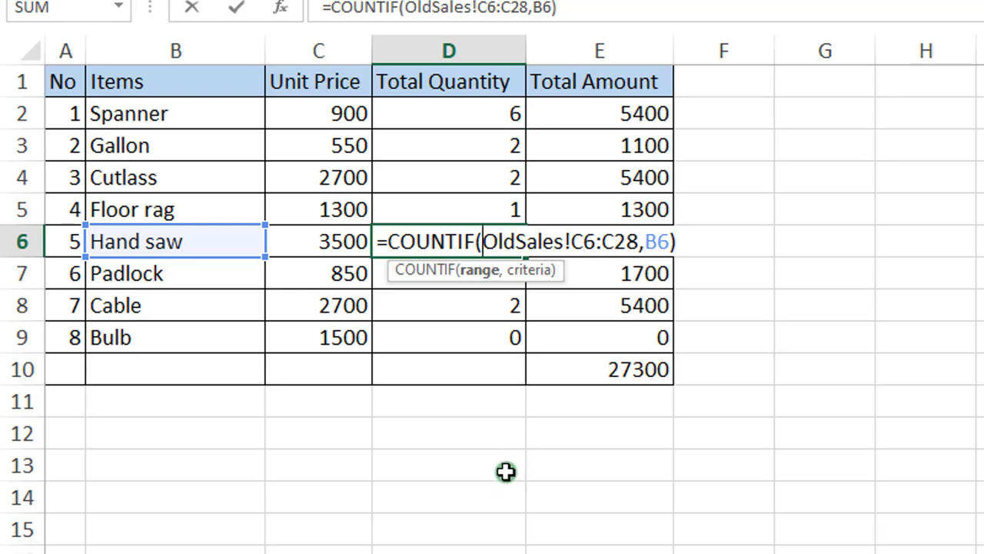
key("ctrl+Page_Up")
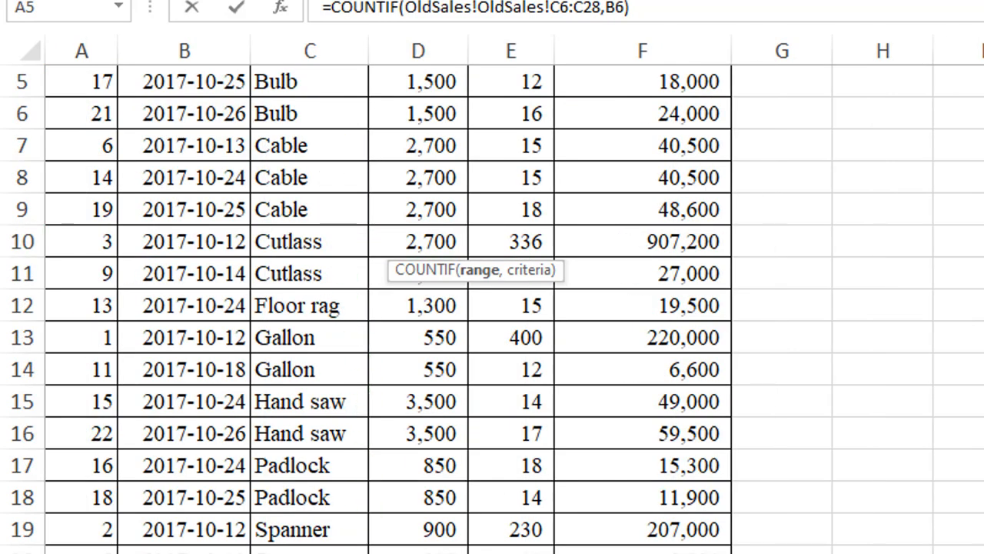
scroll(377, 415, "up", 2)
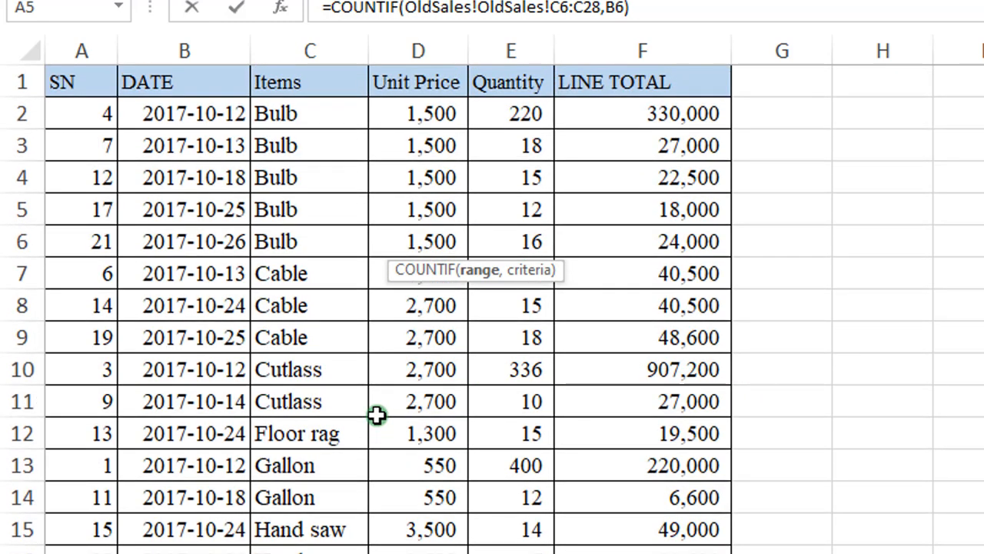
scroll(378, 415, "down", 2)
scroll(378, 415, "up", 2)
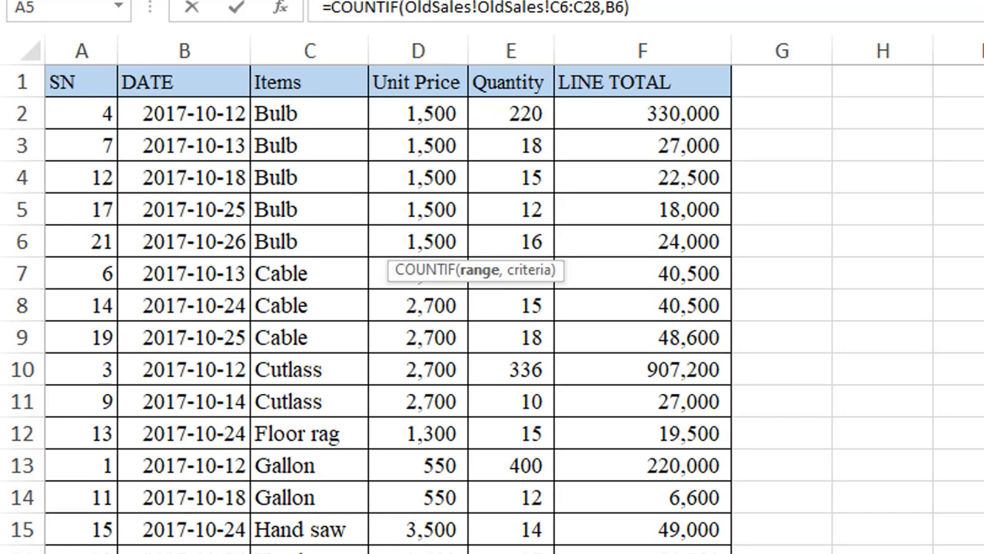
scroll(336, 345, "down", 5)
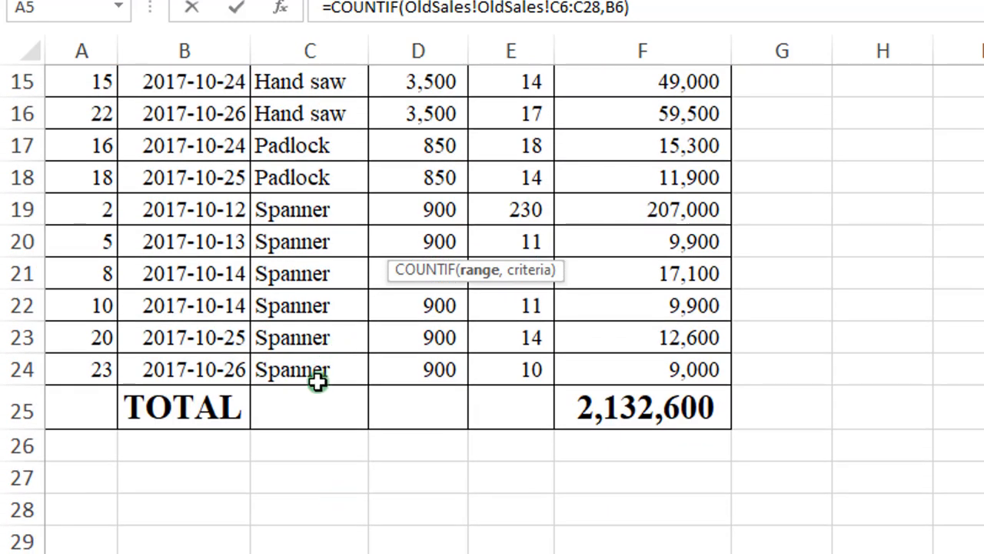
scroll(317, 382, "up", 5)
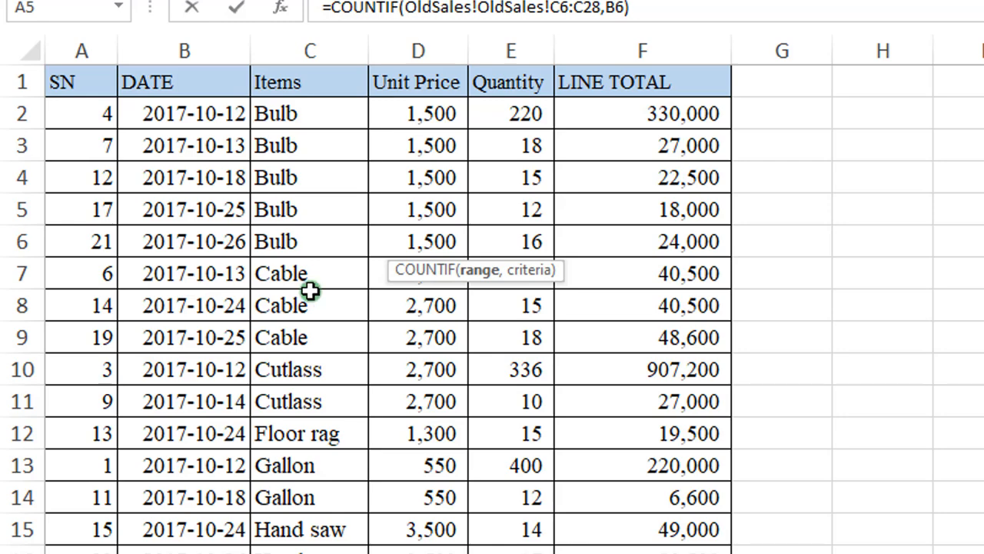
scroll(316, 481, "down", 9)
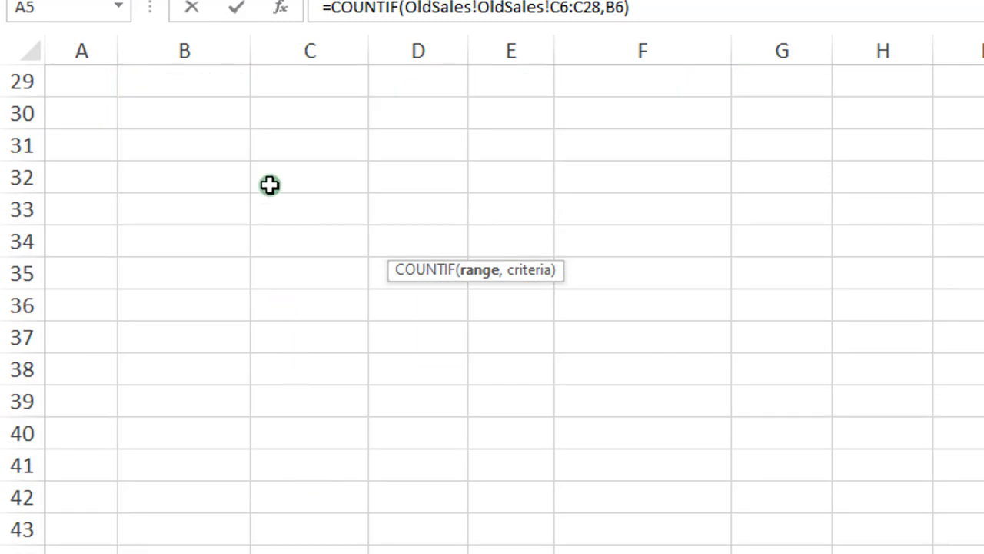
scroll(268, 189, "up", 5)
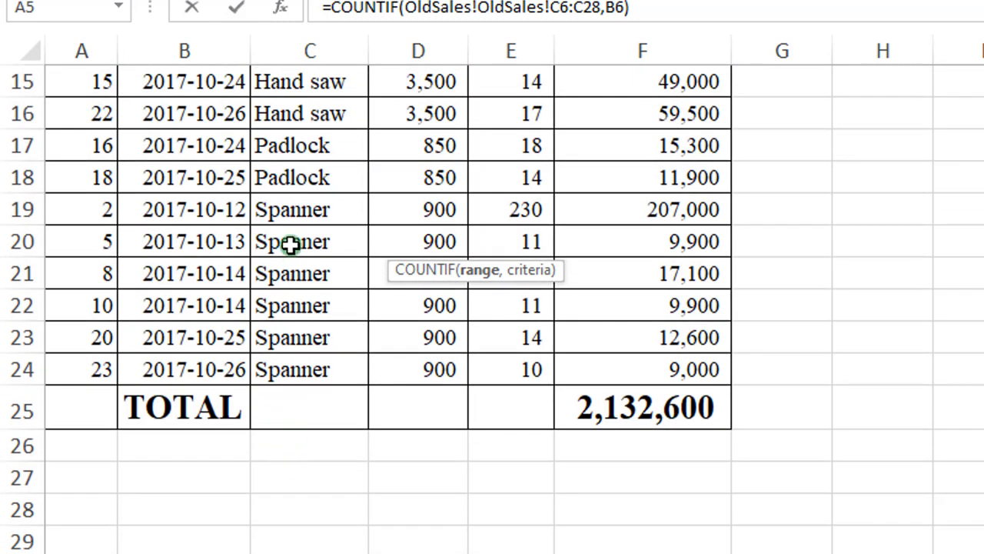
scroll(285, 246, "up", 5)
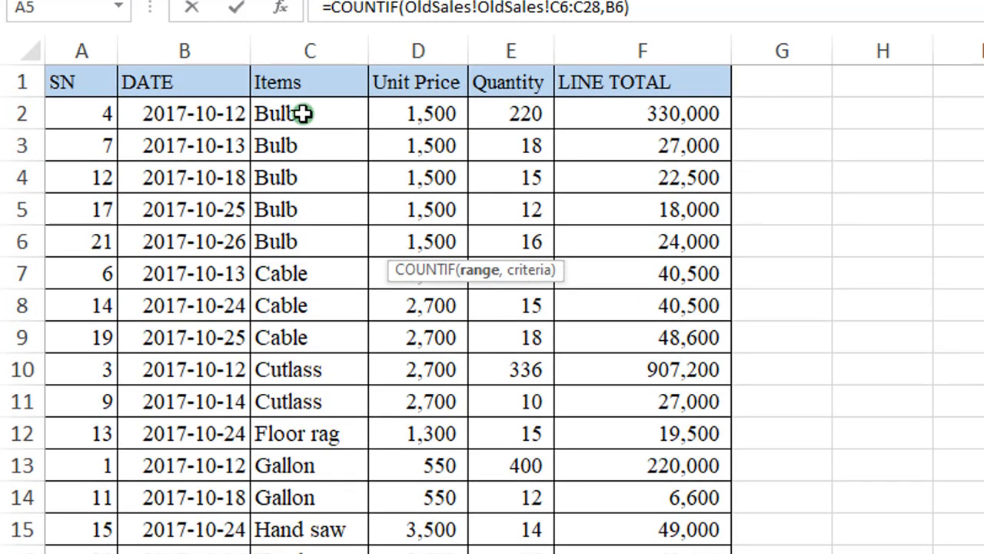
left_click_drag(301, 113, 307, 550)
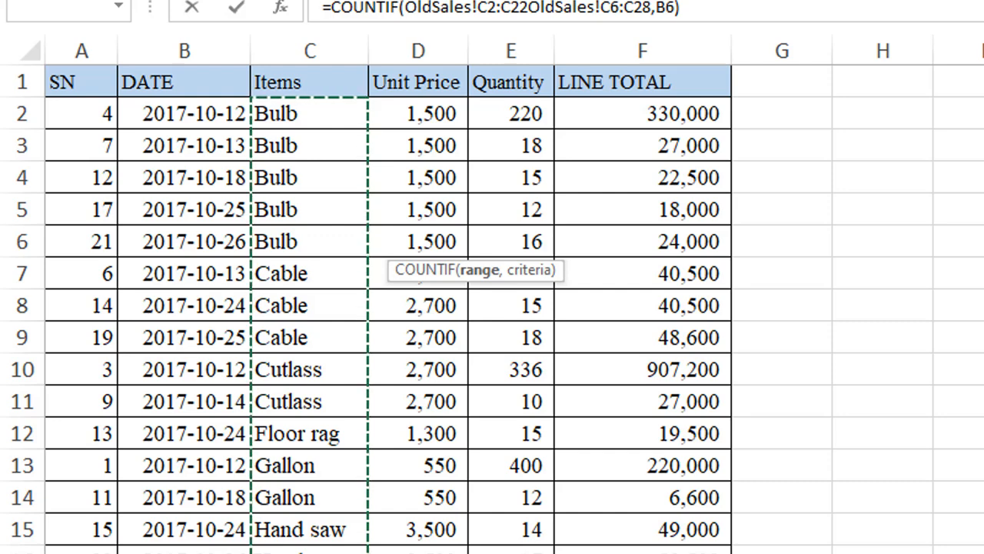
left_click_drag(310, 549, 327, 117)
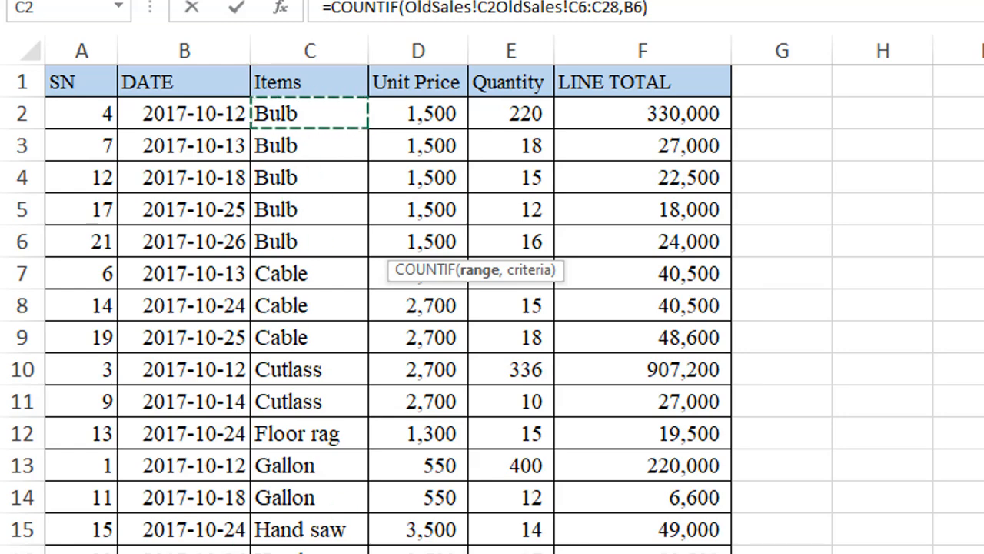
Step: Return to the Summary sheet and delete the stray reference from D6, restoring =COUNTIF(OldSales!C6:C28,B6)
left_click(308, 550)
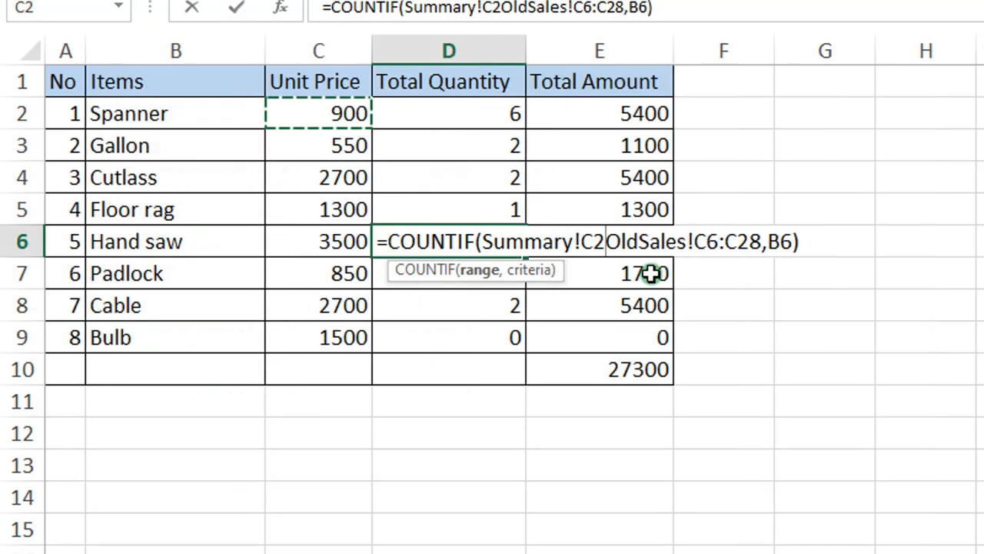
key("BackSpace")
key("BackSpace")
key("BackSpace")
key("BackSpace")
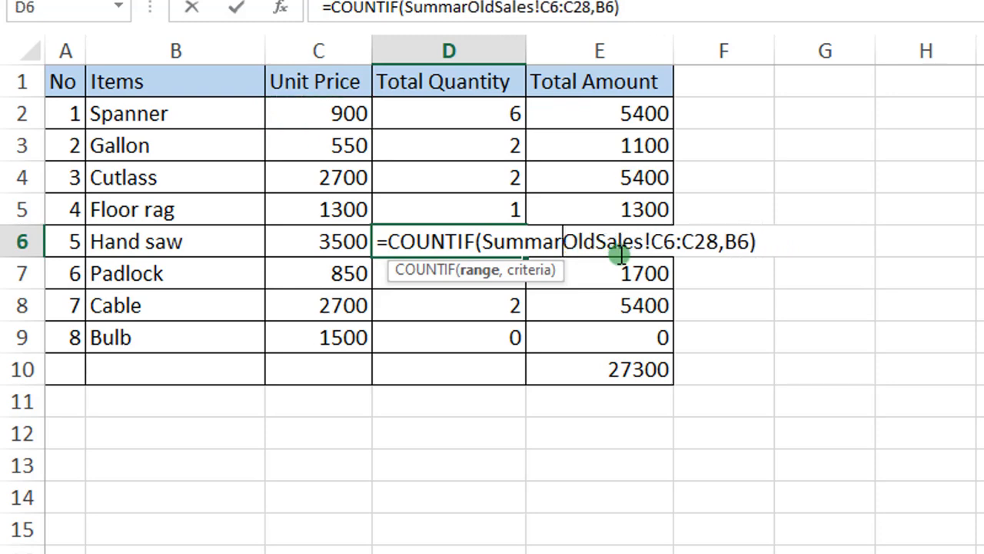
key("BackSpace")
key("BackSpace")
key("BackSpace")
key("BackSpace")
key("BackSpace")
key("BackSpace")
key("Return")
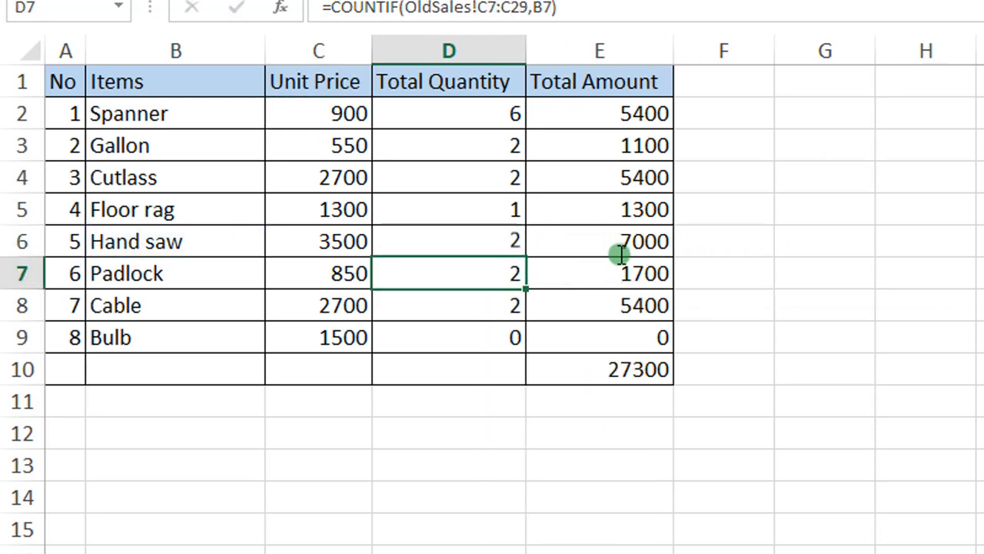
Step: Lock only the row numbers of the range in D2's formula, making it =COUNTIF(OldSales!C$2:C$24,B2)
double_click(500, 115)
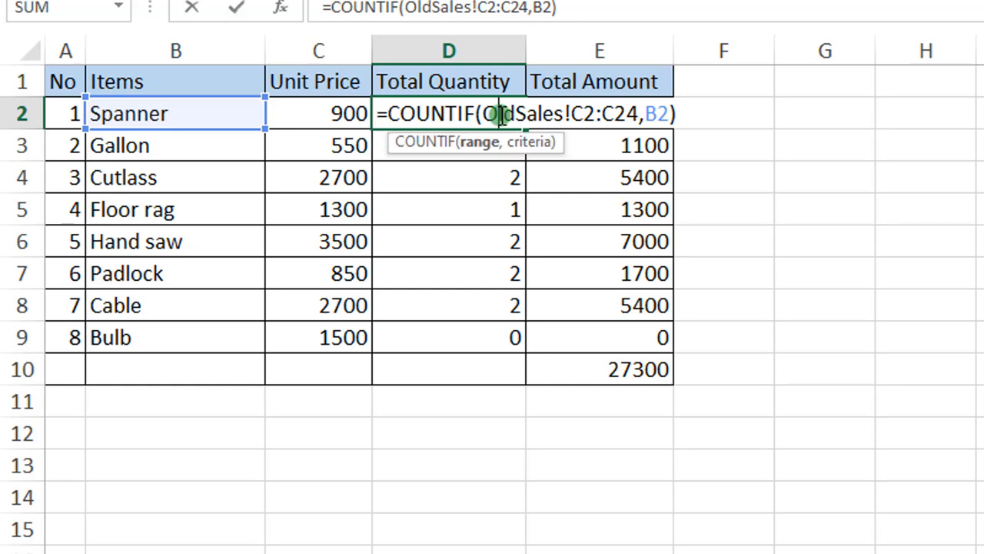
left_click(585, 115)
type("$")
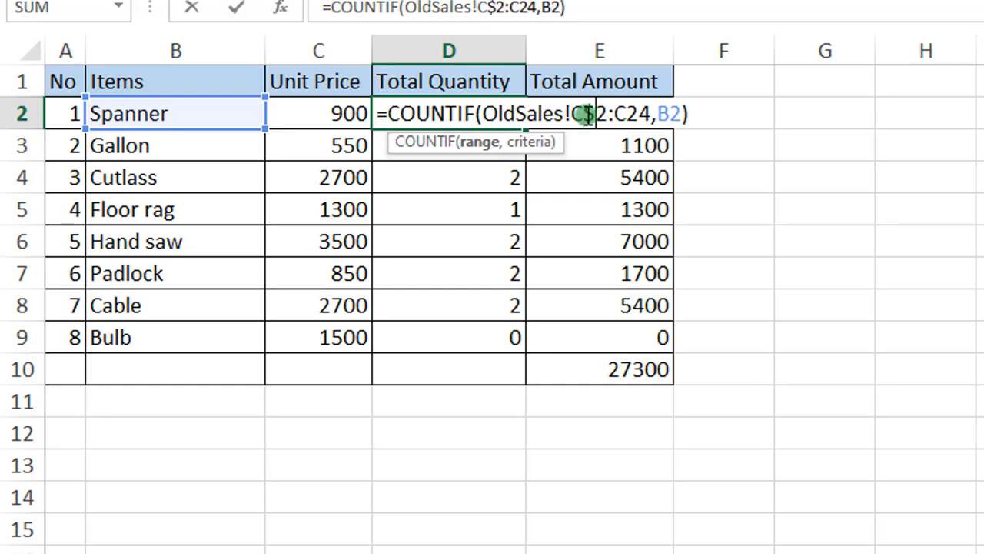
left_click(628, 114)
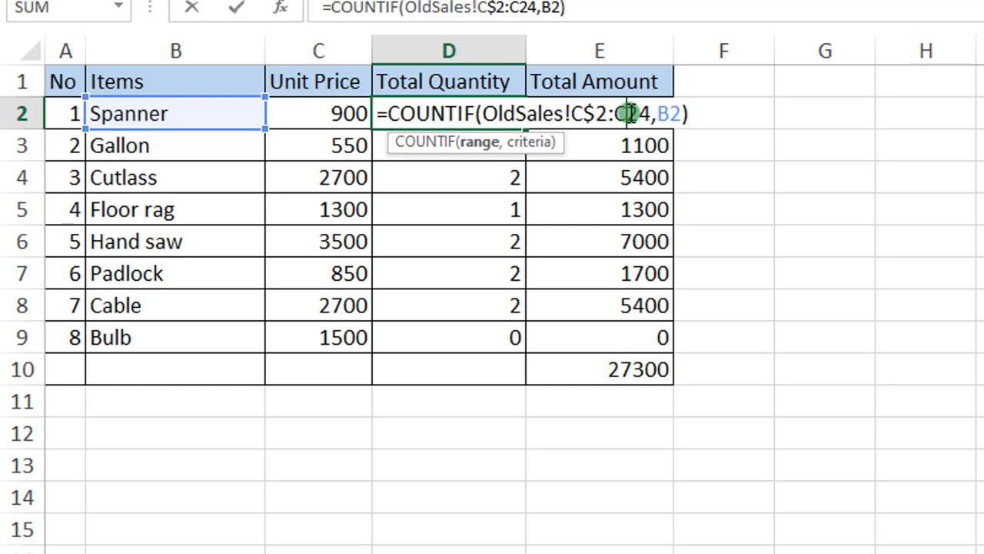
type("$")
key("Return")
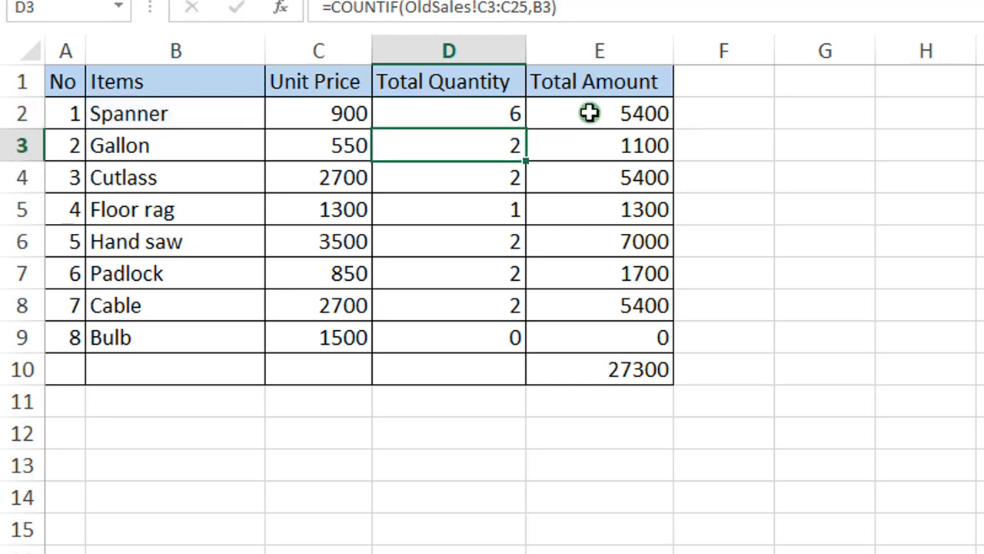
Step: Fill the row-locked COUNTIF formula from D2 down the Total Quantity column through D9
left_click(515, 117)
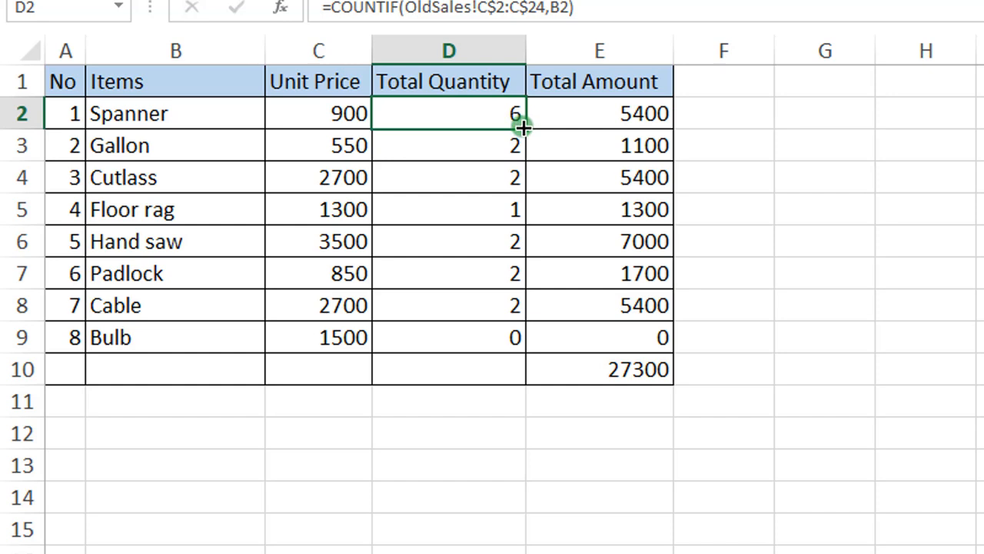
left_click_drag(523, 128, 507, 341)
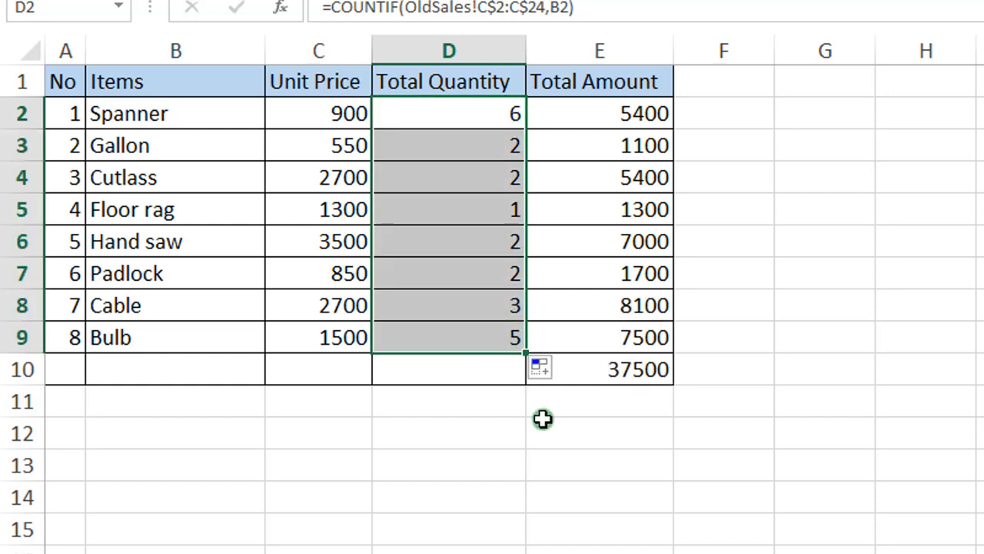
left_click(754, 422)
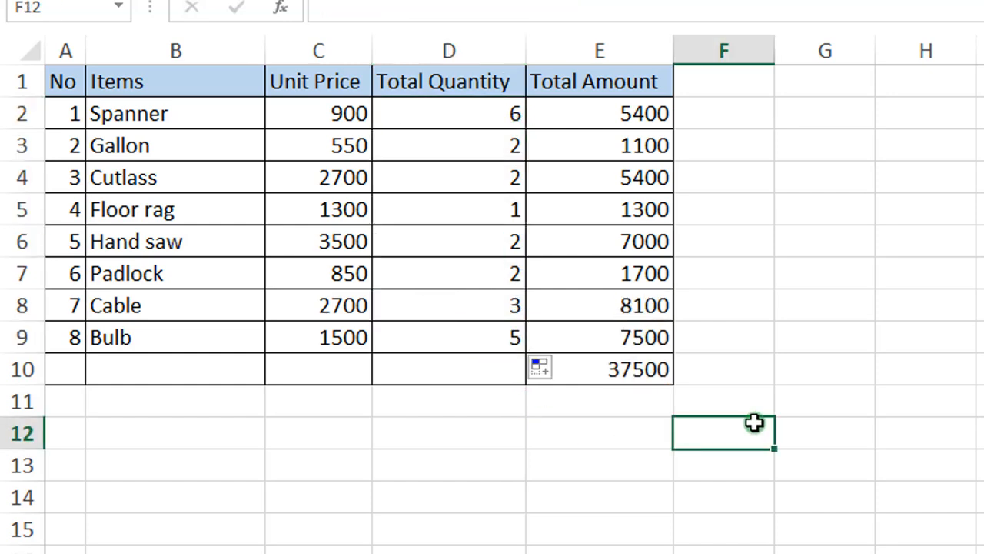